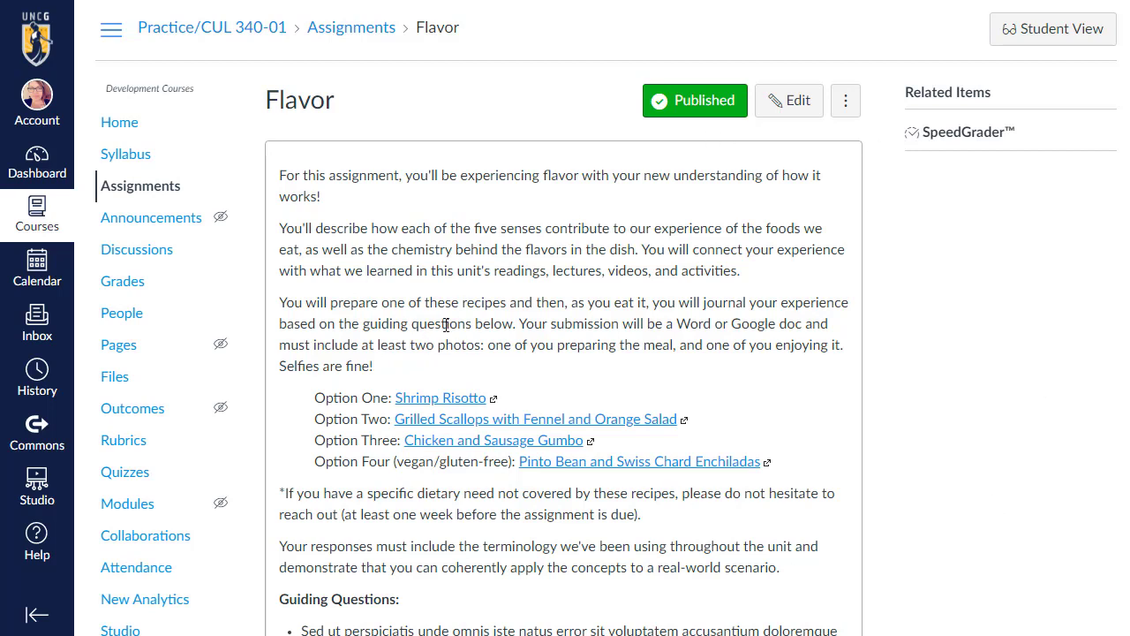
Preview the Flavor assignment as a student sees it, and return to the instructor view
click(1050, 34)
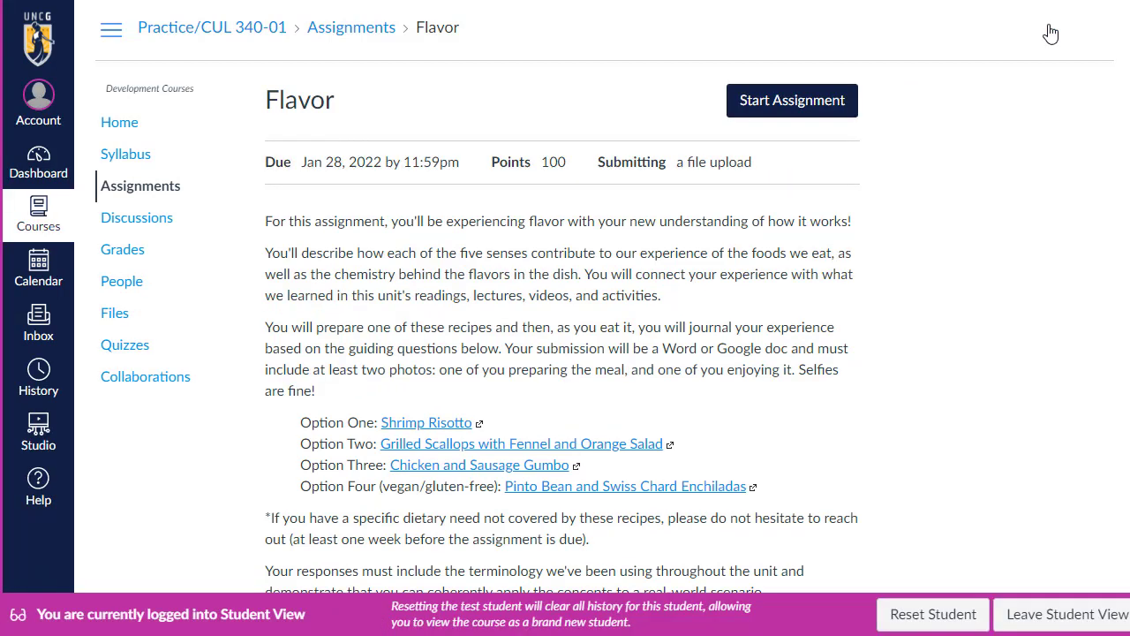
click(1043, 619)
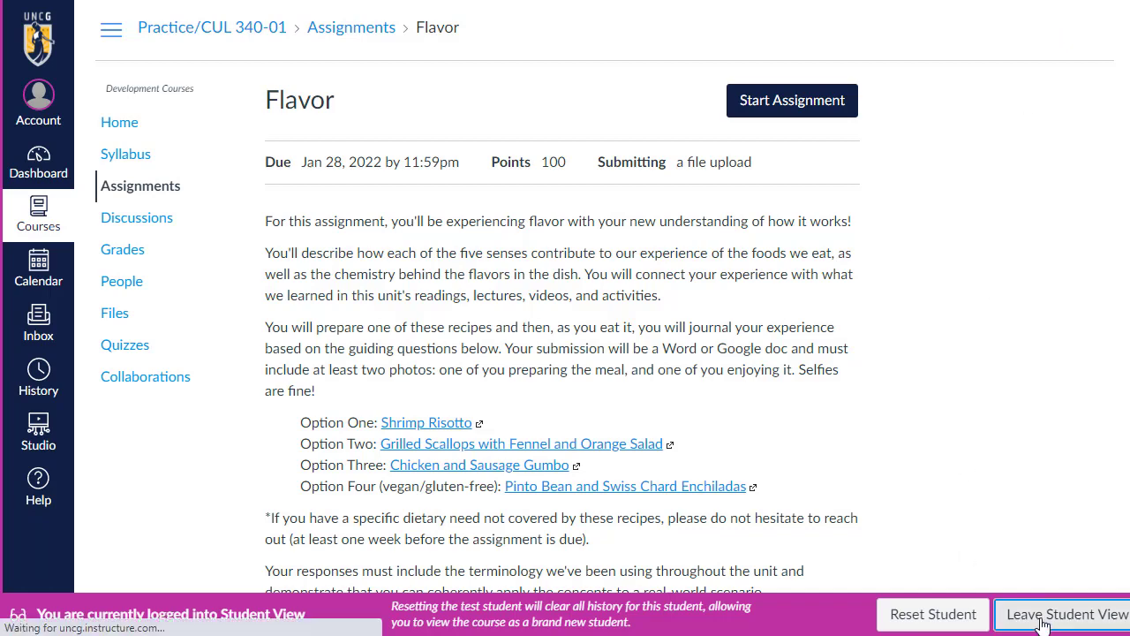
Open the practice course's assignment list and review its groups, weights and assignments against the syllabus grading table
click(154, 196)
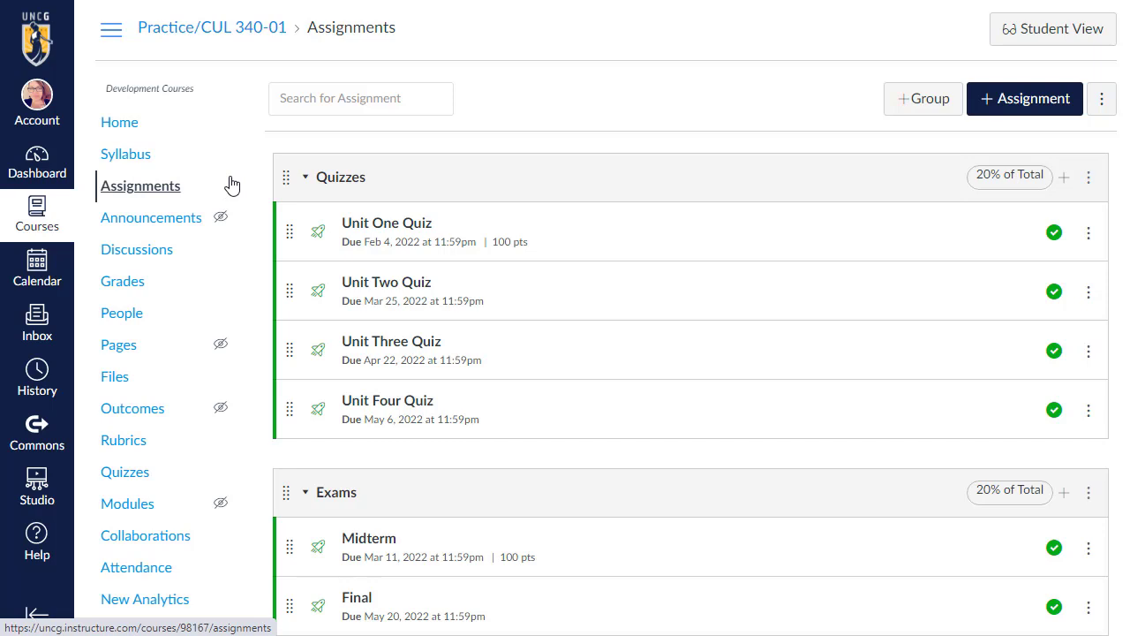
scroll(474, 233, down, 3)
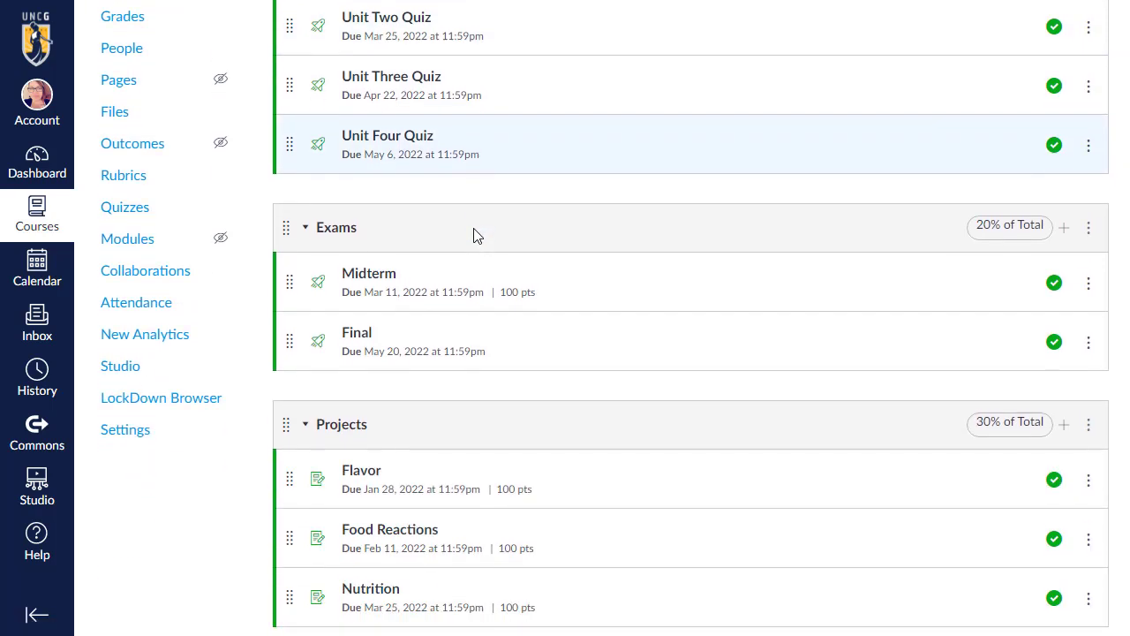
scroll(474, 233, down, 1)
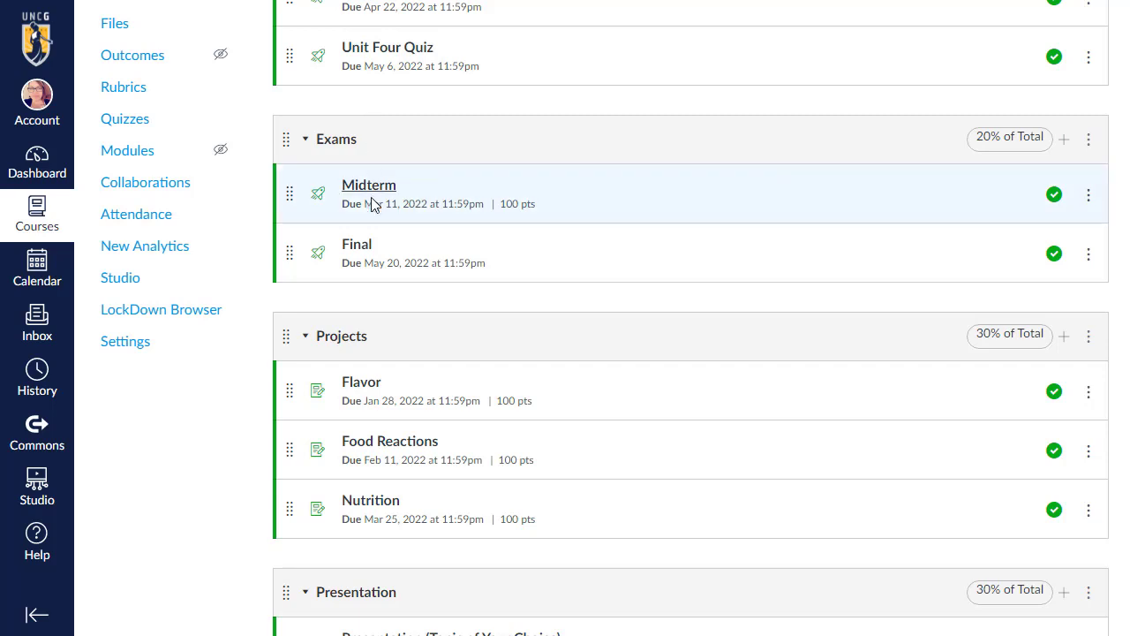
scroll(373, 212, down, 2)
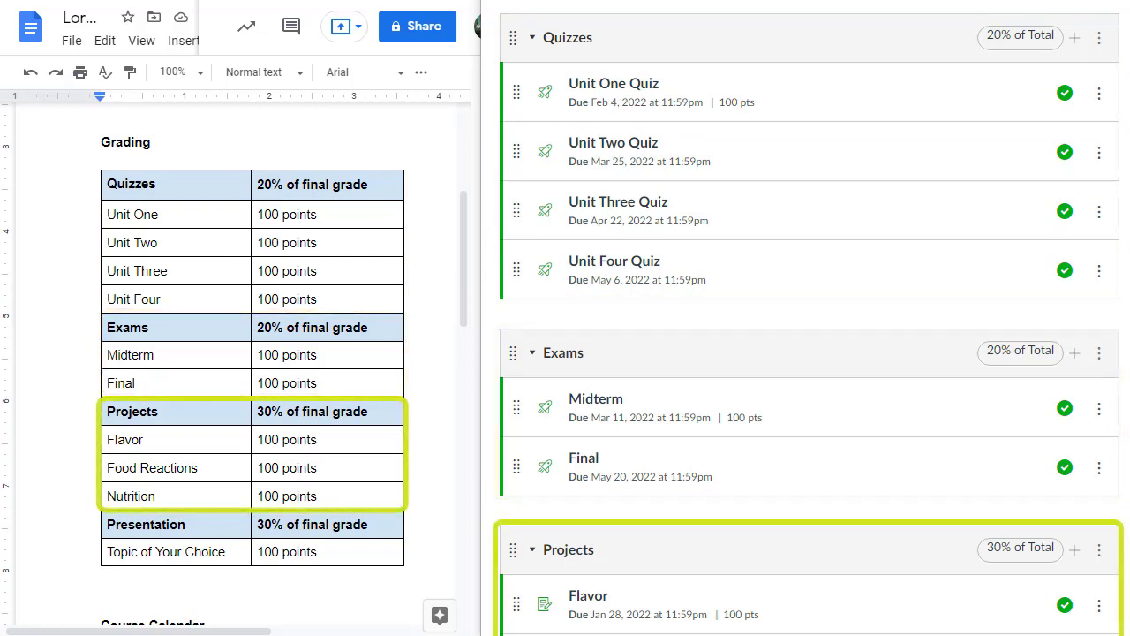
scroll(825, 356, down, 4)
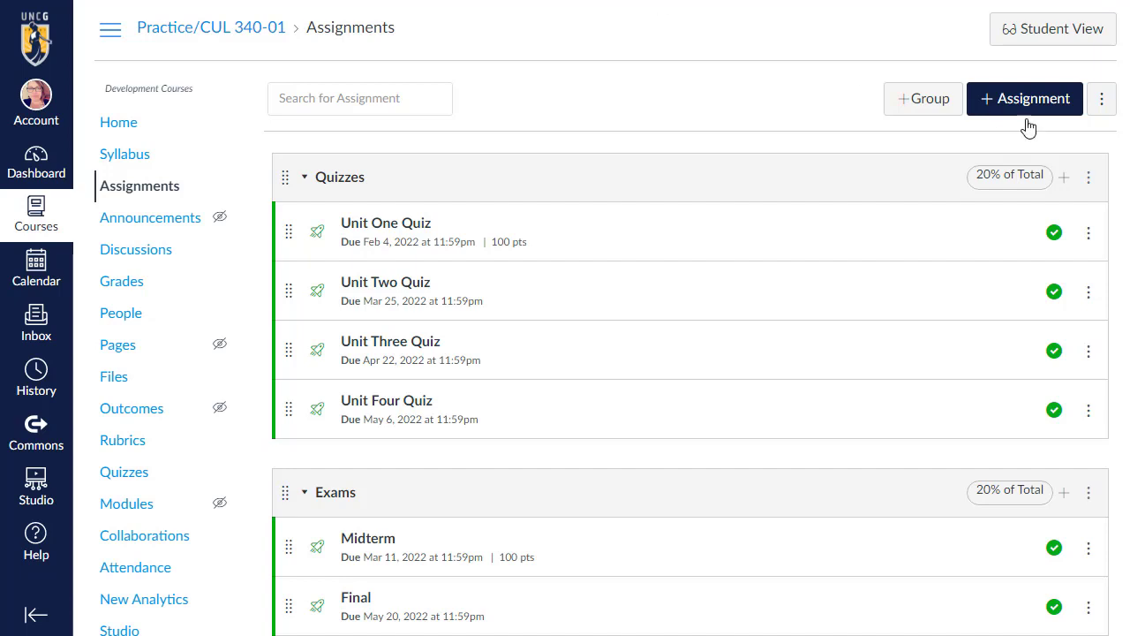
Unpublish the Unit One, Unit Two, Unit Three and Unit Four quizzes in the Quizzes group
click(1056, 233)
click(1054, 292)
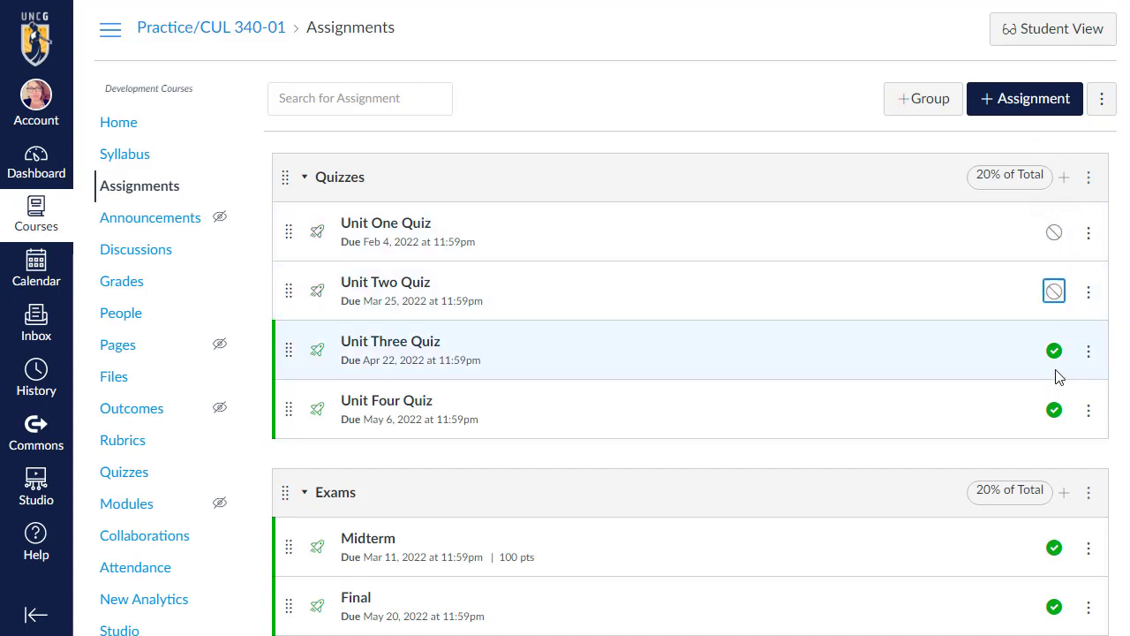
click(1054, 351)
click(1054, 410)
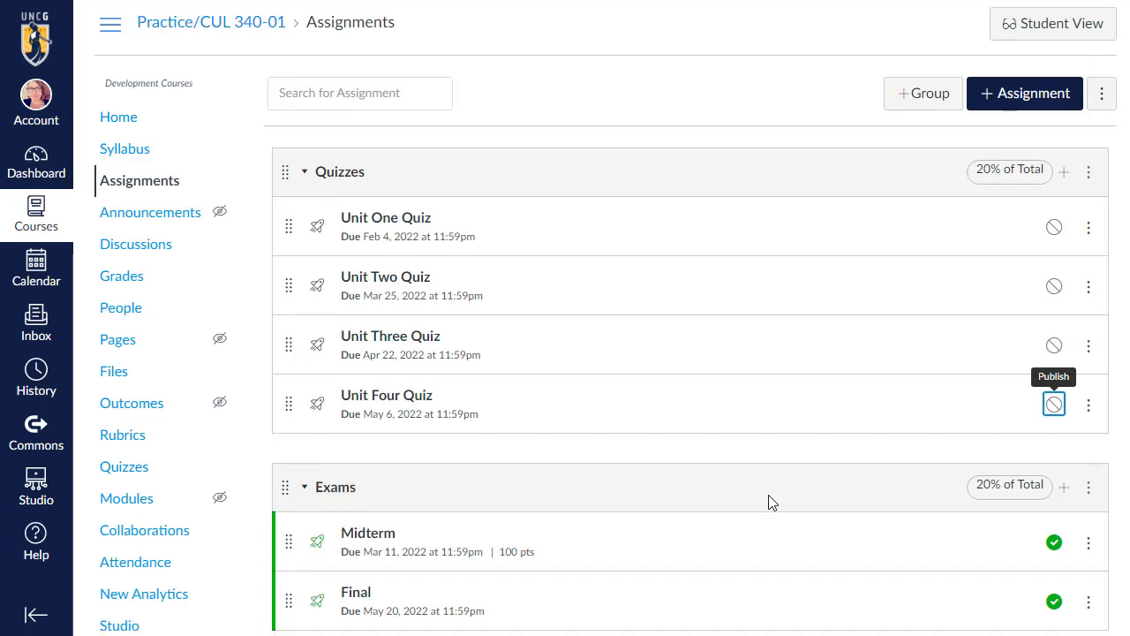
scroll(769, 495, down, 5)
scroll(769, 501, down, 1)
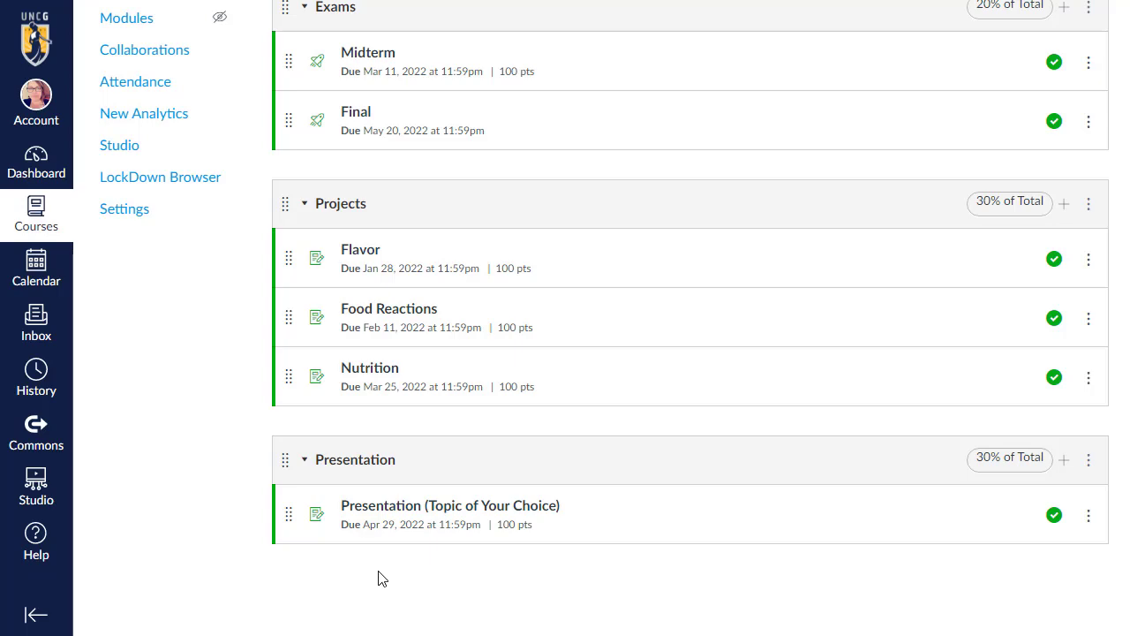
scroll(368, 403, up, 5)
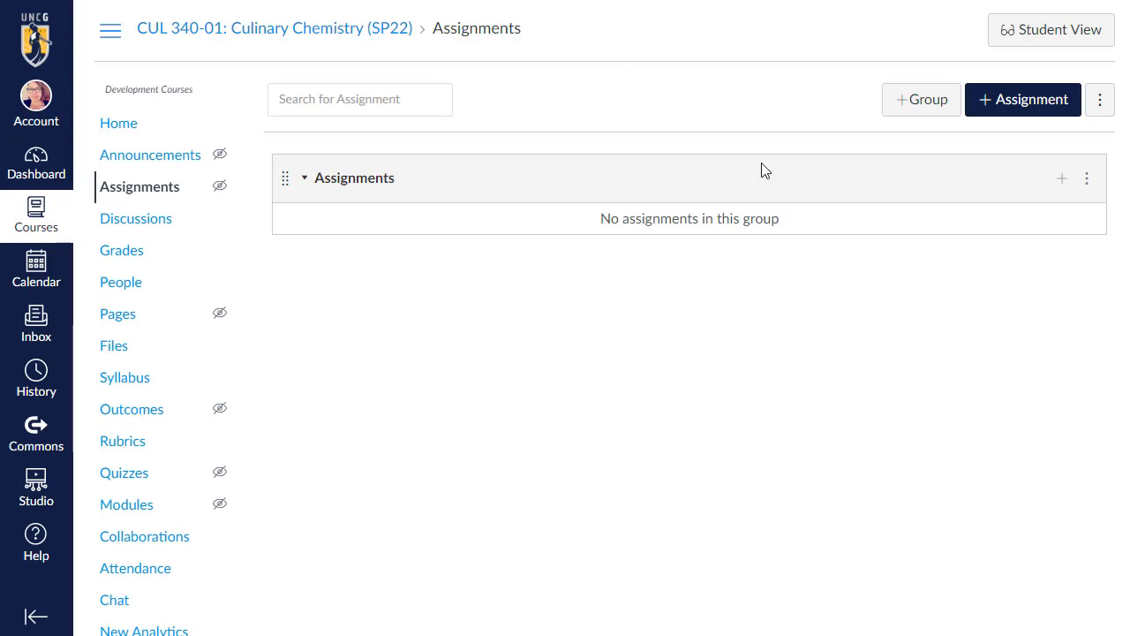
Rename the default Assignments group in the Culinary Chemistry course to Quizzes and save it
click(1087, 180)
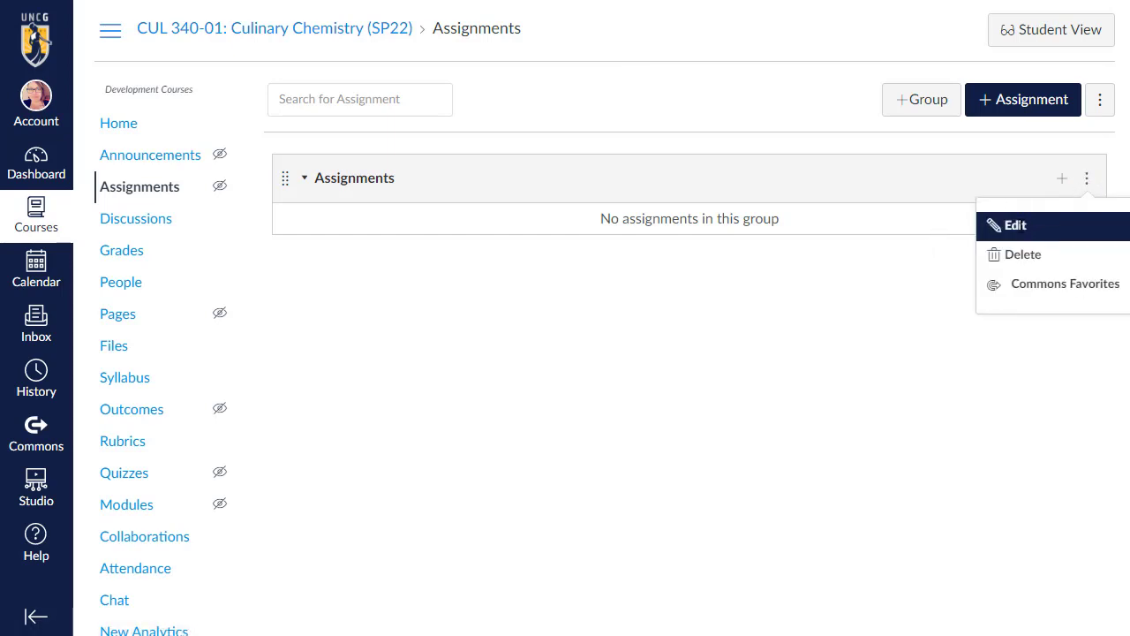
click(1015, 225)
double_click(533, 292)
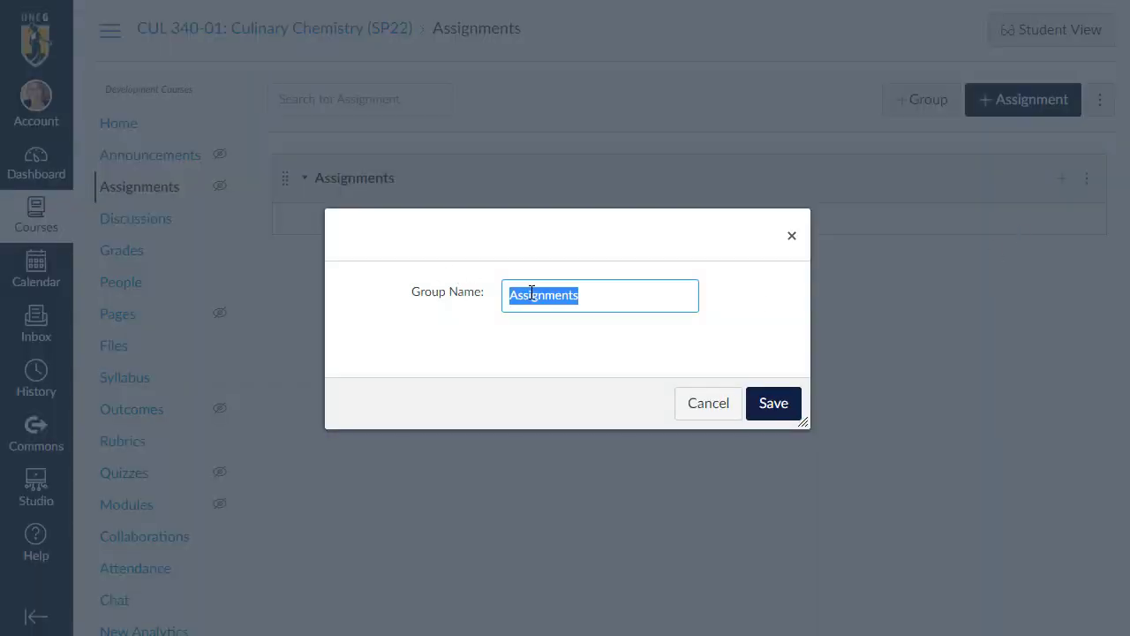
text(Quizzes)
click(782, 403)
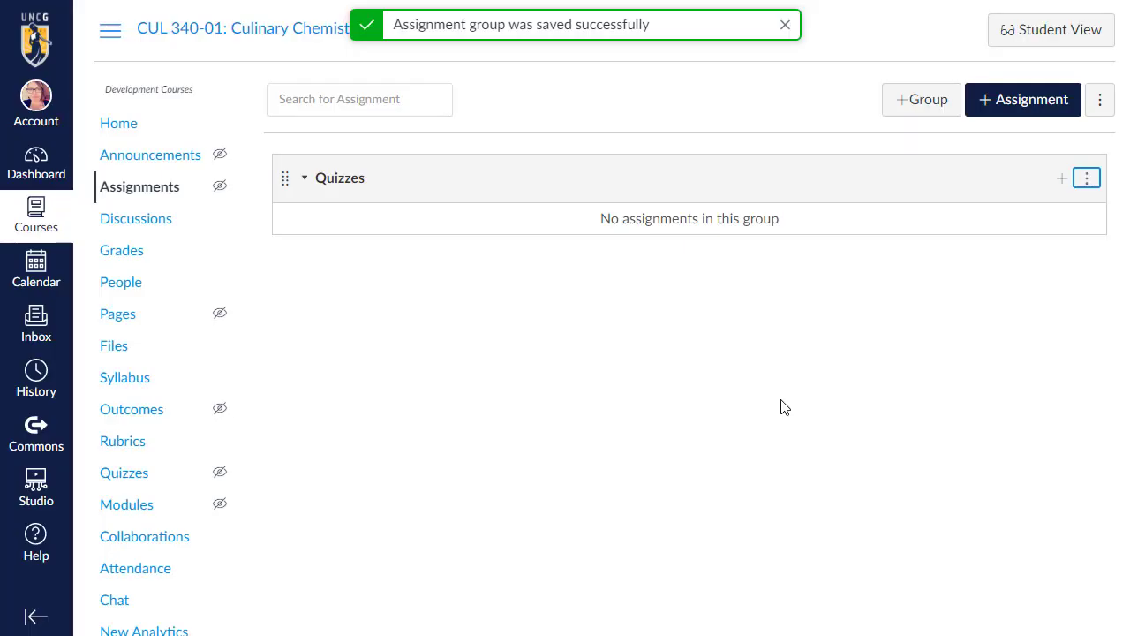
Add a new assignment group named Exams
click(923, 106)
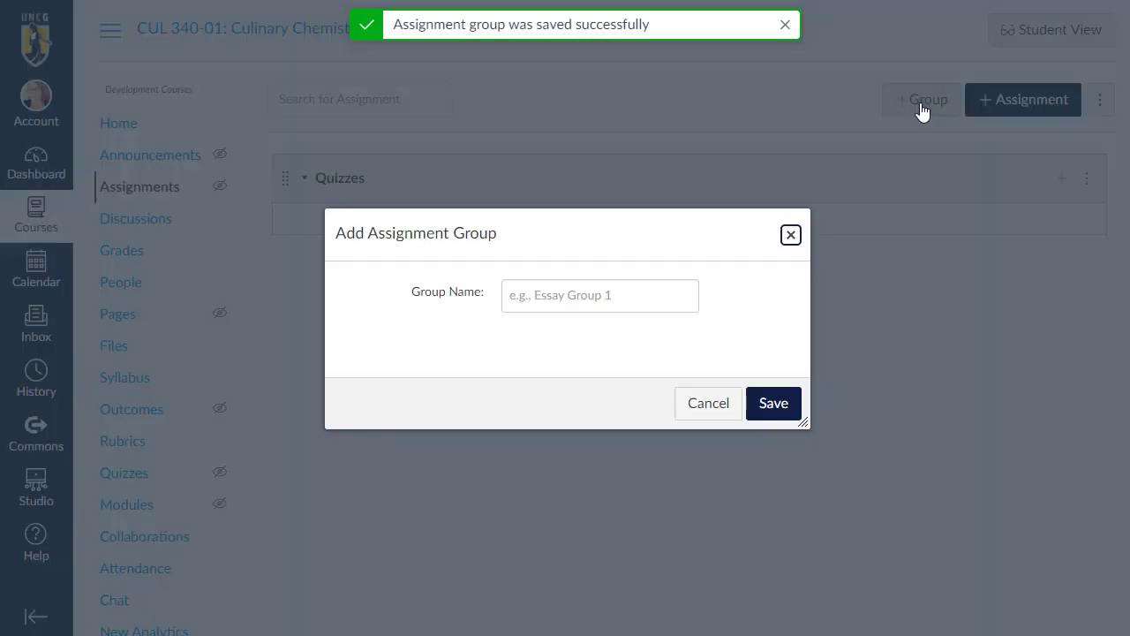
click(586, 296)
text(Exa)
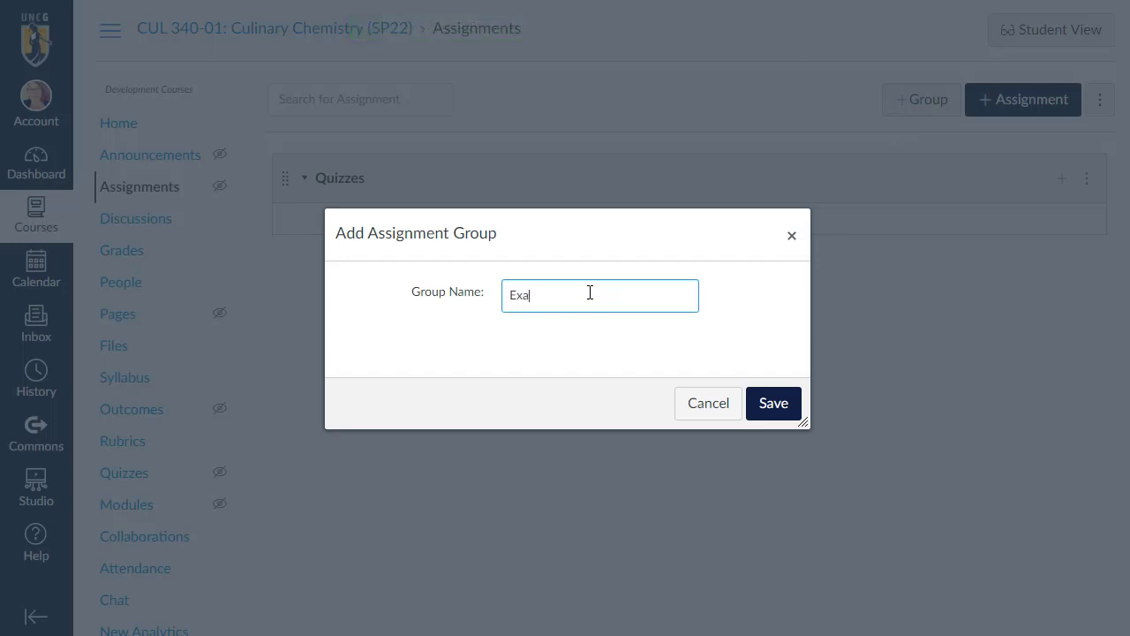
text(ms)
click(764, 405)
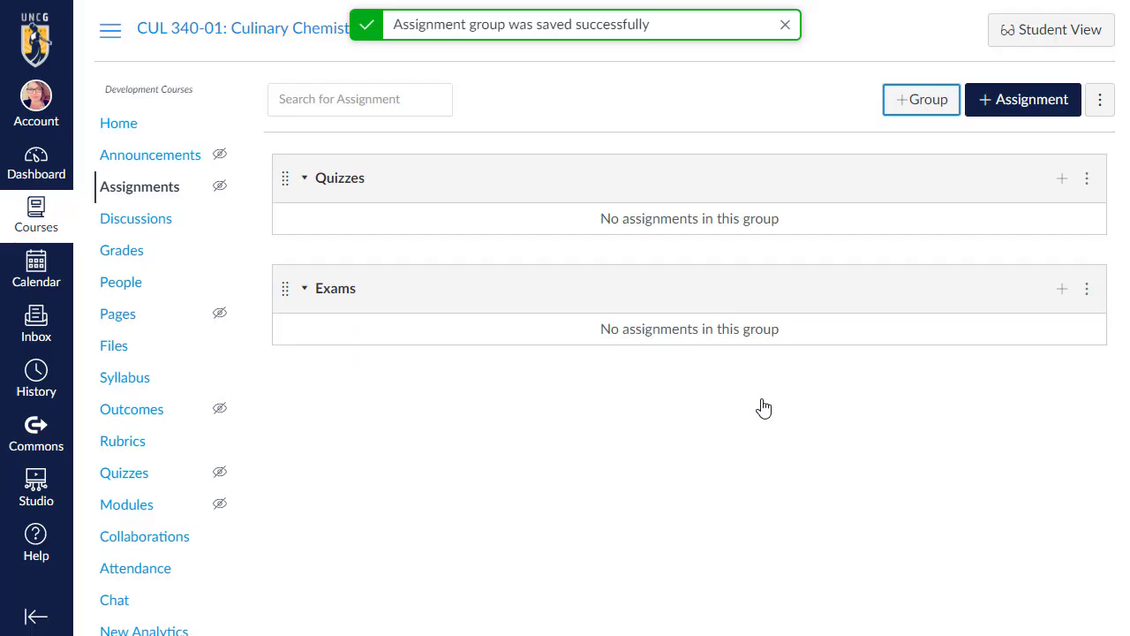
Add a new assignment group named Projects
click(918, 113)
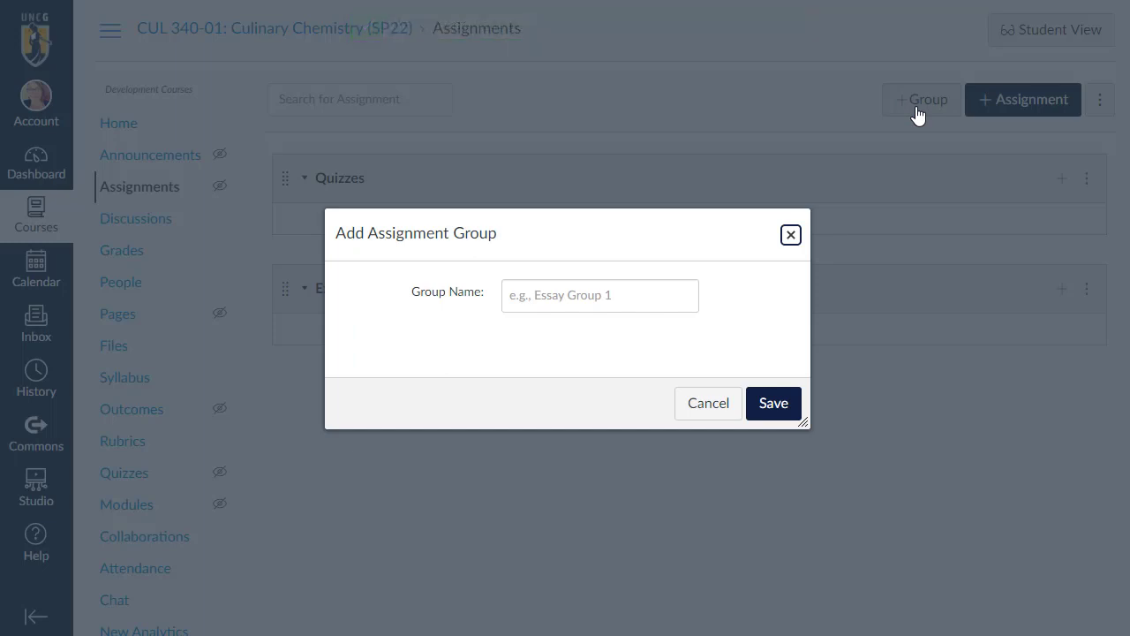
click(641, 291)
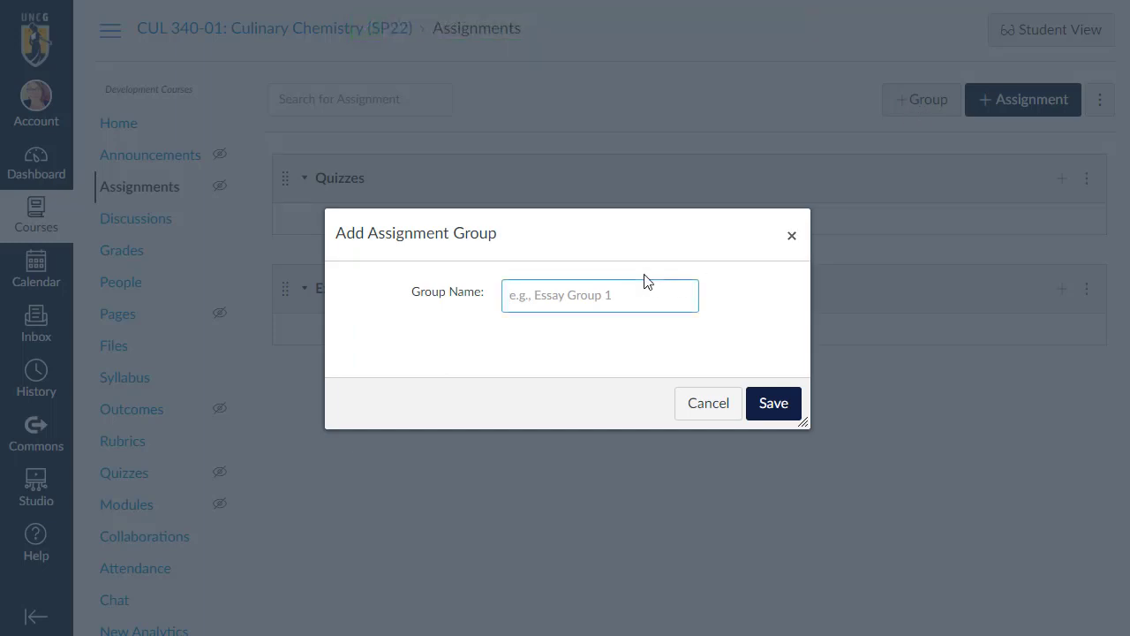
text(Projects)
click(765, 404)
Add a new assignment group named Presentation
click(923, 99)
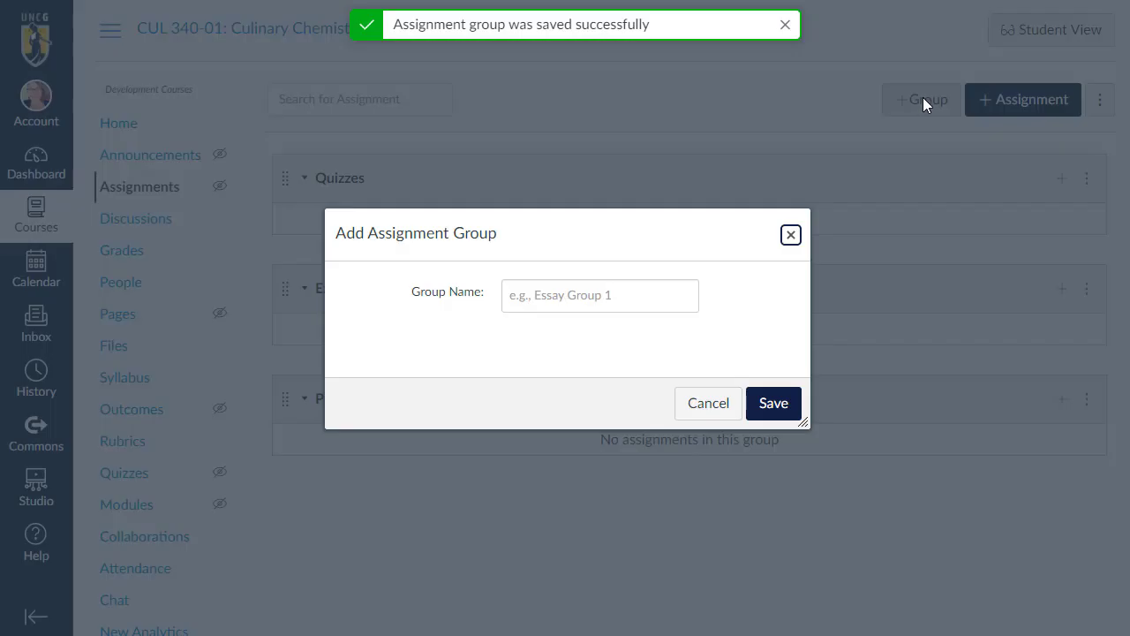
click(562, 297)
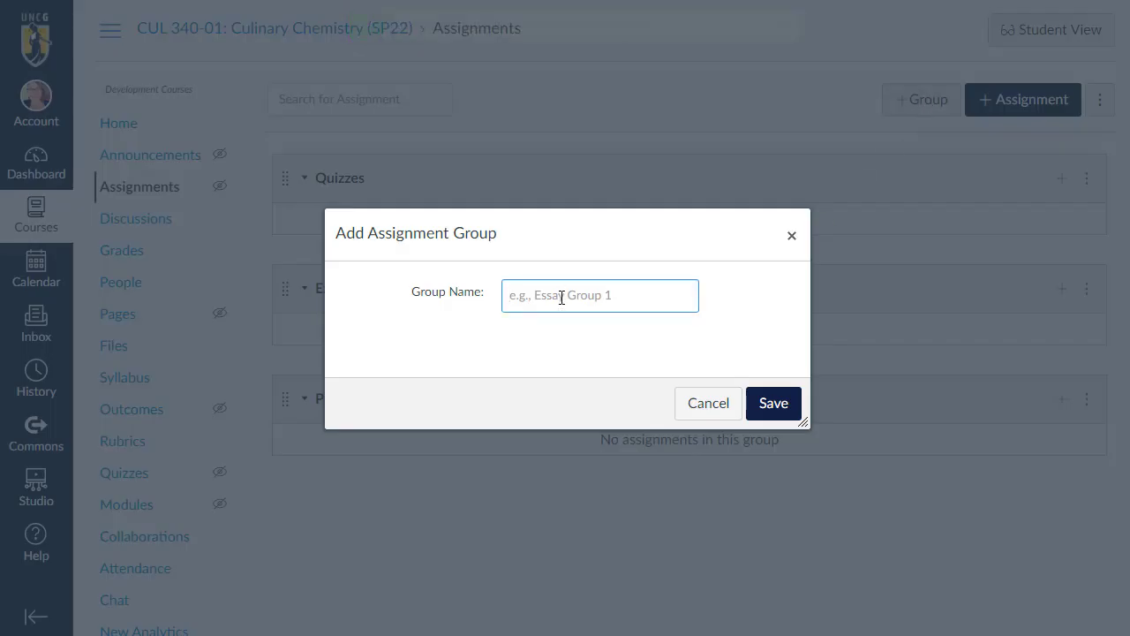
text(Presentation)
click(773, 403)
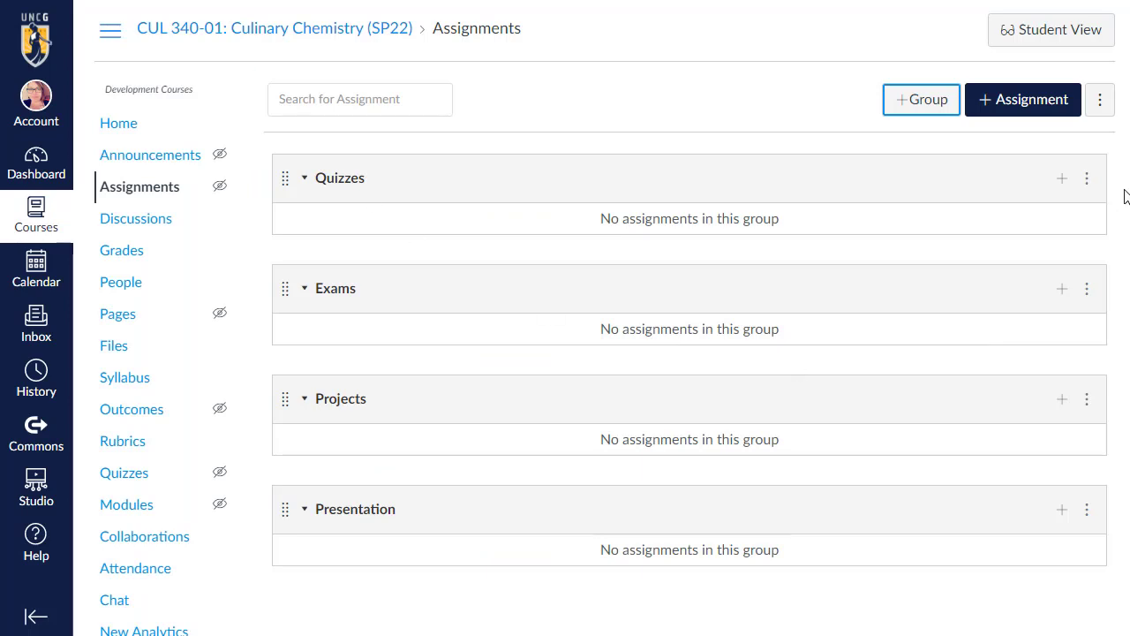
Enable weighting of the final grade by assignment groups, with Quizzes at 20% and Exams at 20%
click(1100, 101)
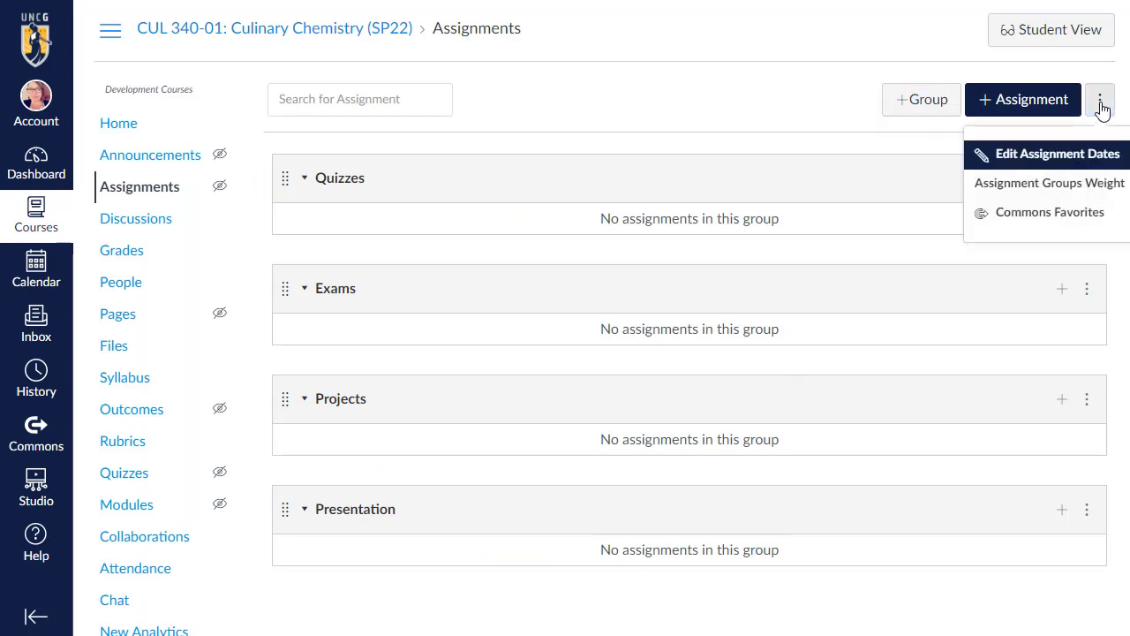
click(1033, 194)
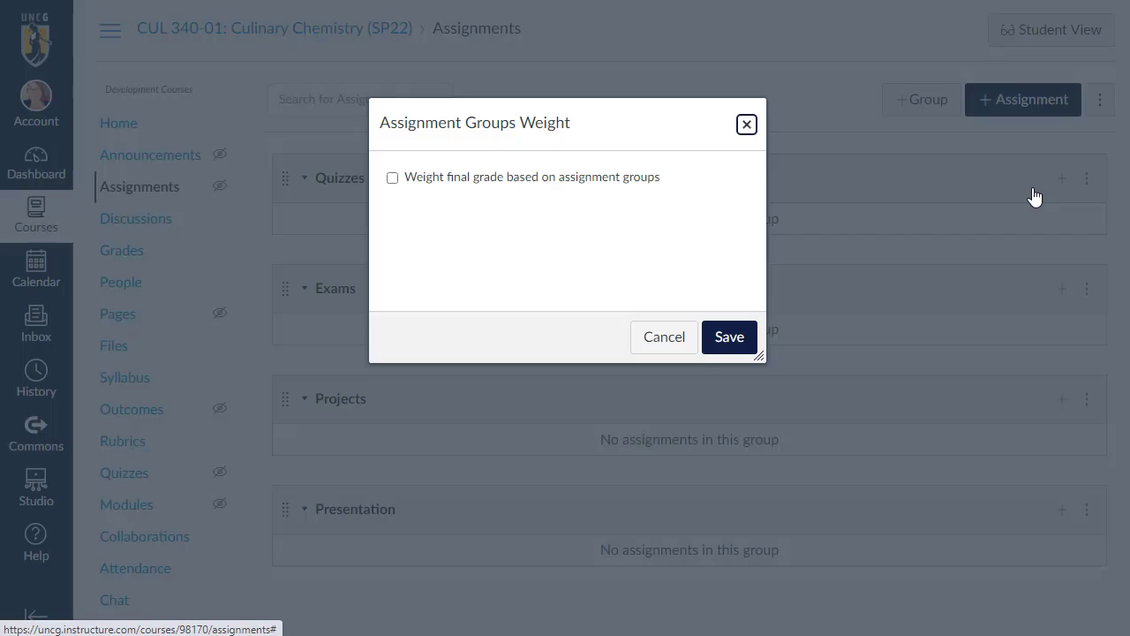
click(393, 182)
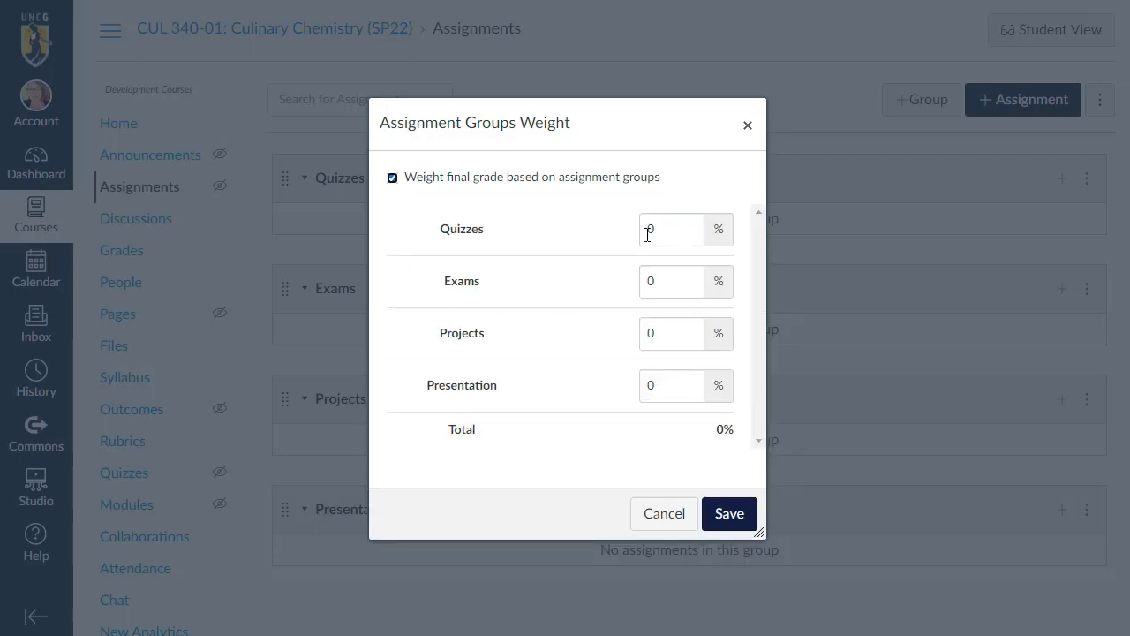
double_click(648, 232)
text(20)
double_click(684, 284)
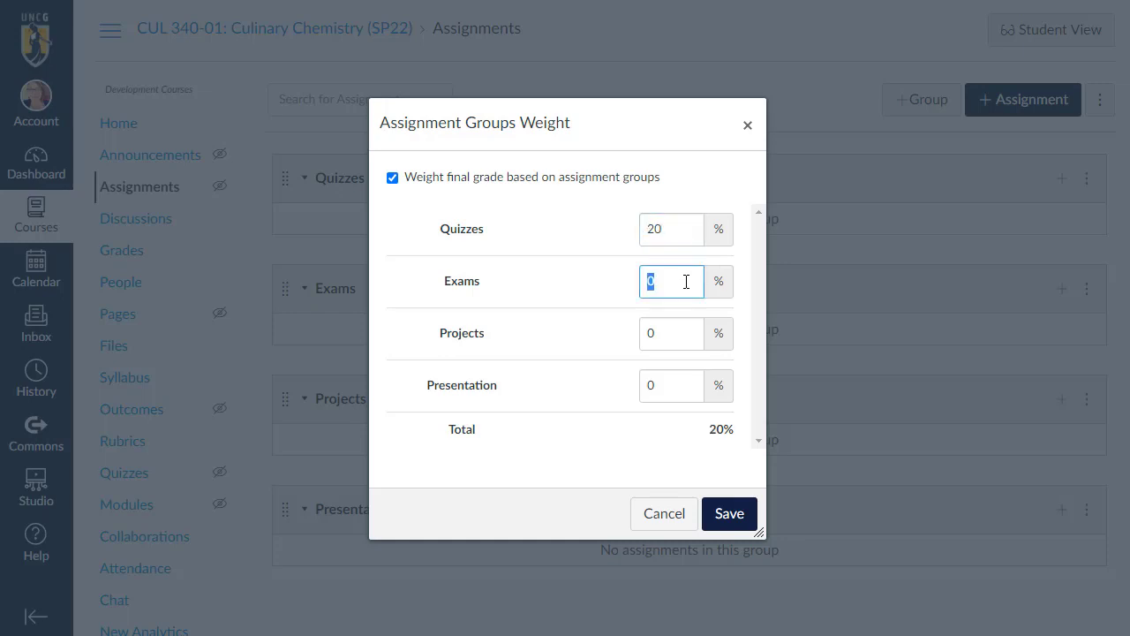
text(20)
Set the Projects and Presentation group weights to 30% each and save the weighting
click(674, 334)
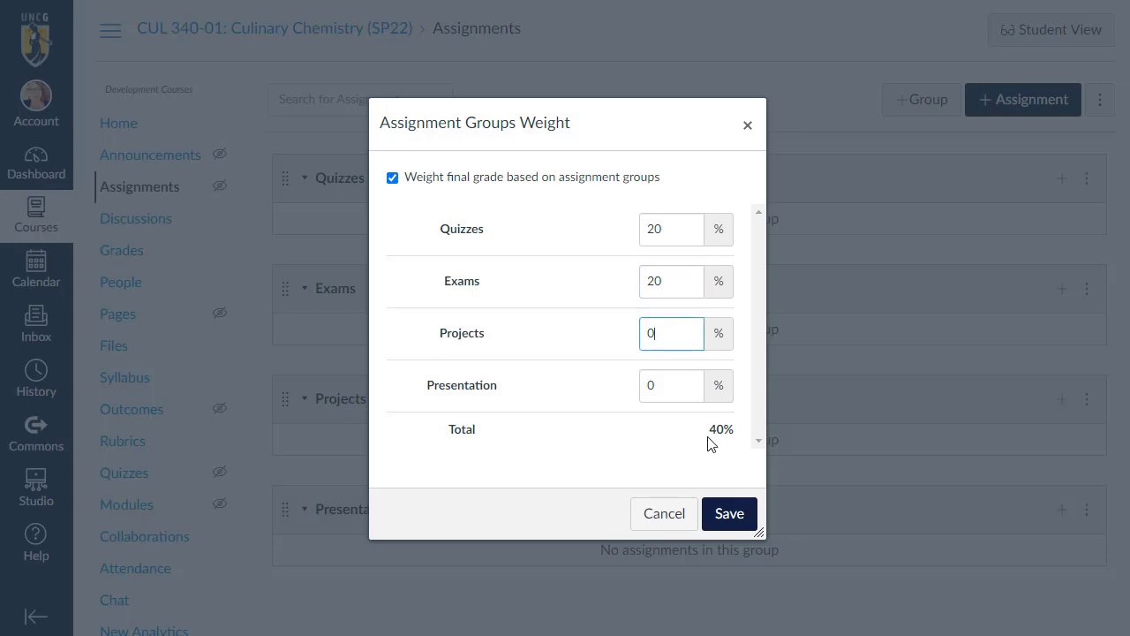
double_click(654, 333)
text(30)
double_click(669, 387)
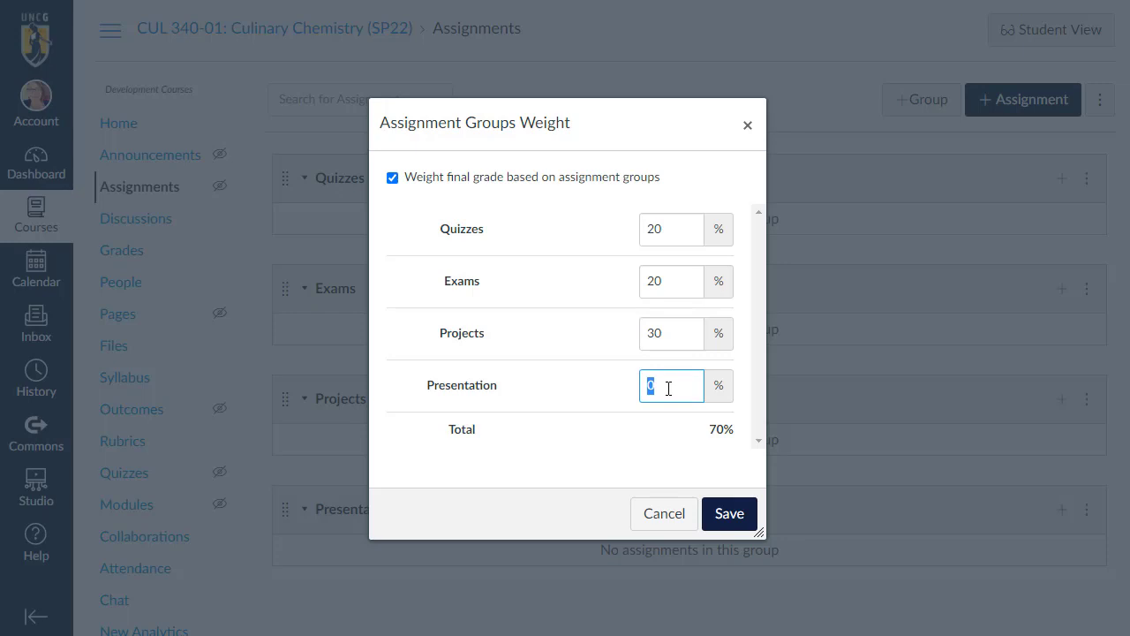
text(30)
click(744, 518)
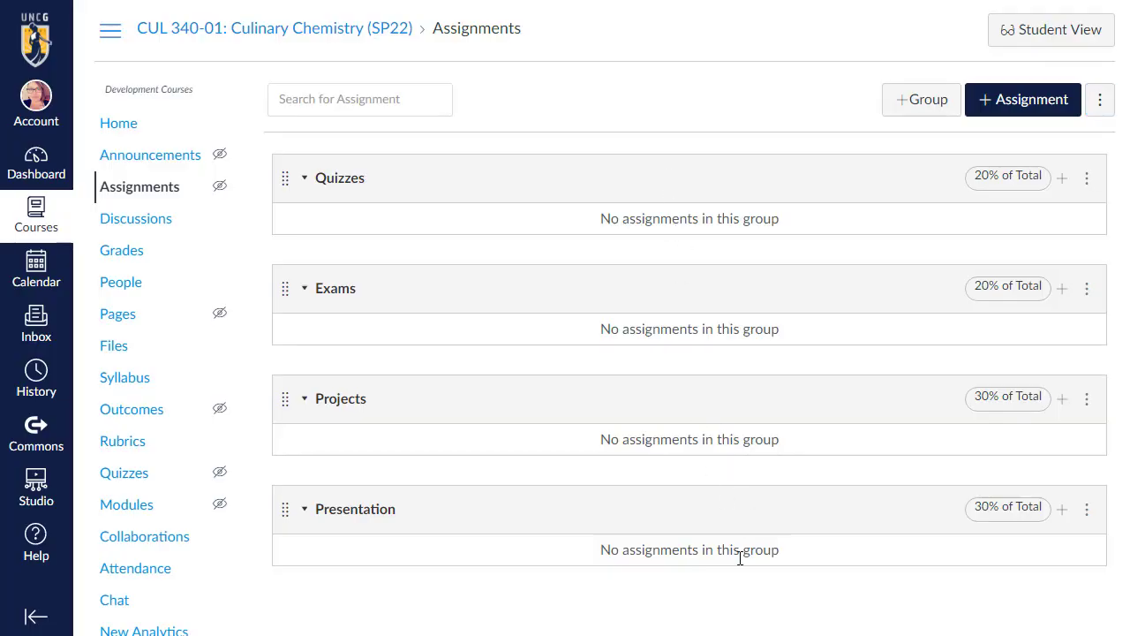
Check the grading table in the Lorem Syllabus Google Doc and return to the Canvas assignment list
click(236, 1)
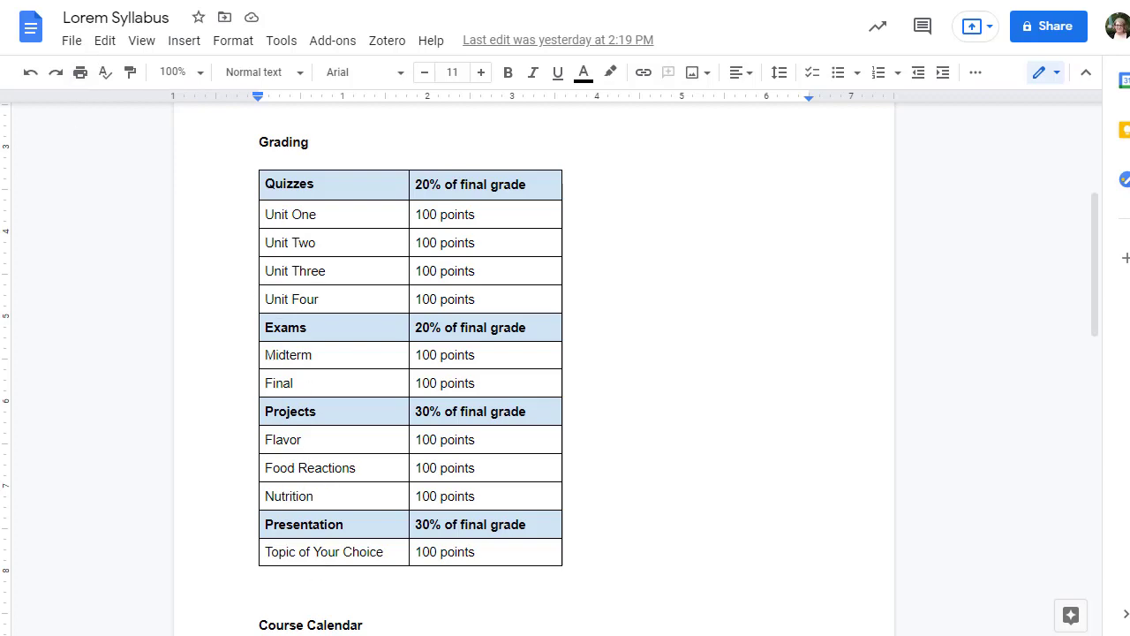
click(106, 0)
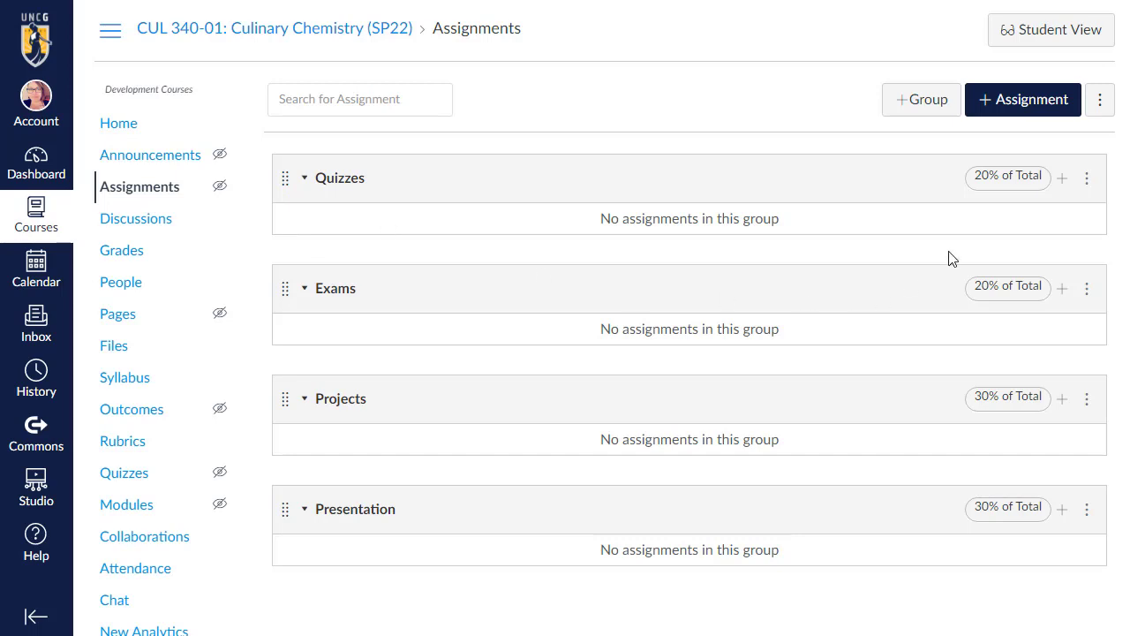
Start a new quiz in the Quizzes group and name it Unit One Quiz
click(1062, 180)
click(589, 238)
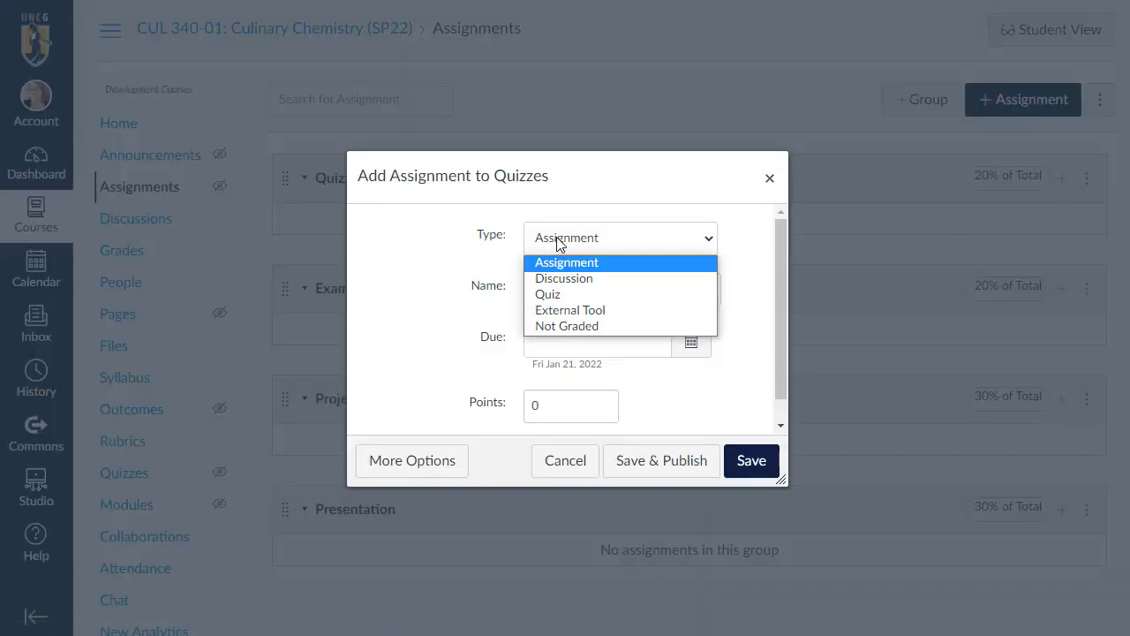
click(554, 294)
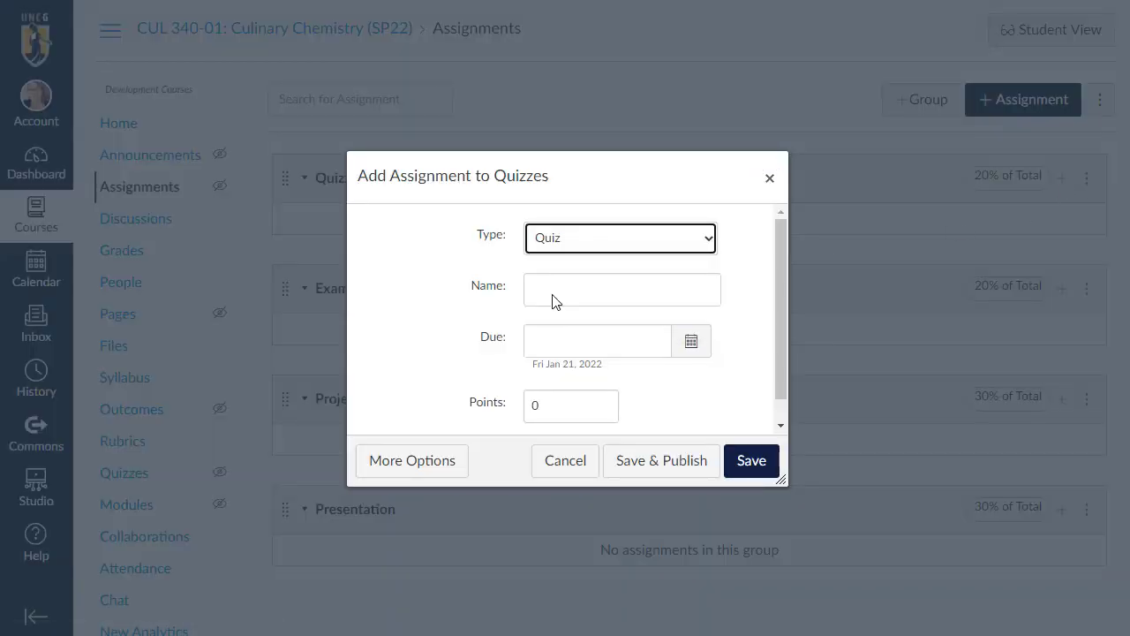
click(554, 294)
text(u)
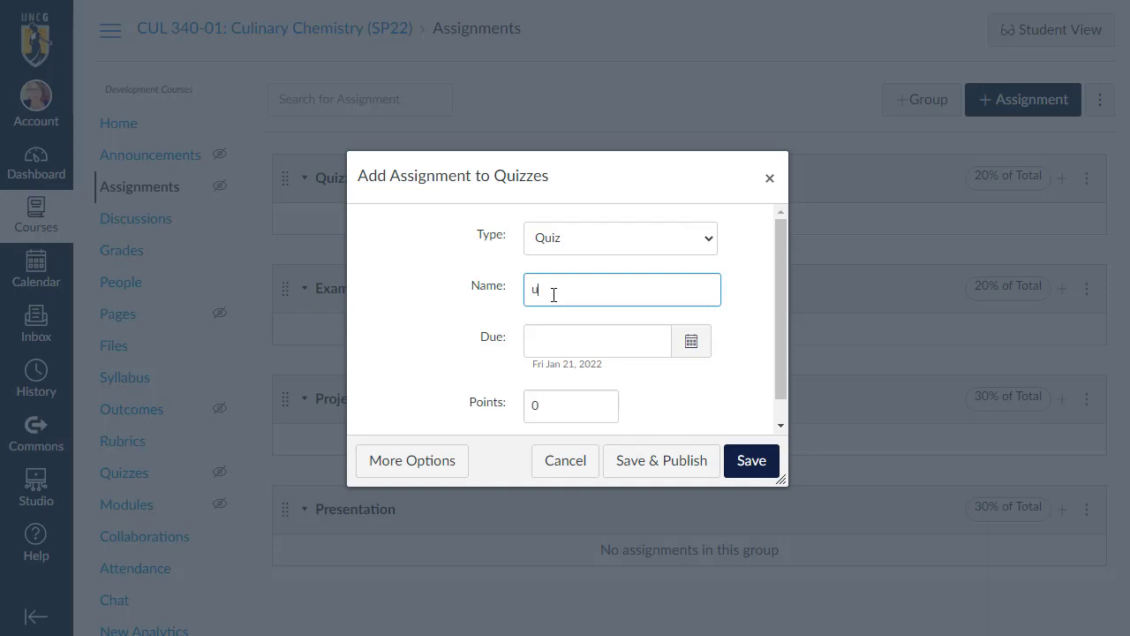
key(BackSpace)
text(Unit One Quiz)
Set the Unit One Quiz due date to Jan 21, 2022 and save the quiz
click(694, 352)
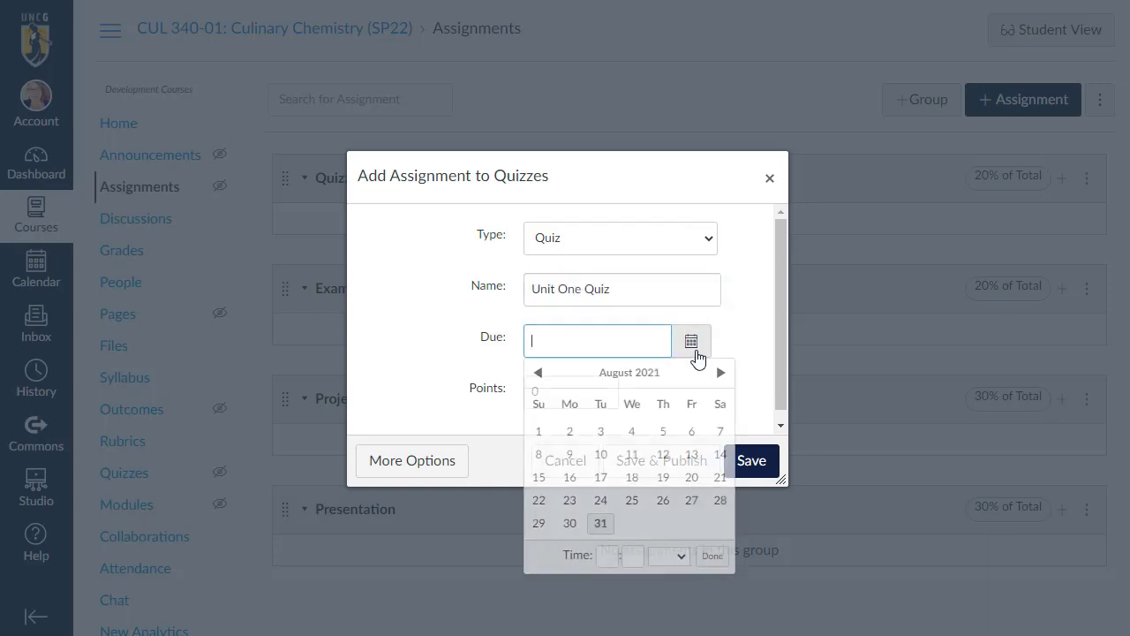
click(720, 373)
click(721, 372)
click(720, 372)
click(720, 372)
click(720, 373)
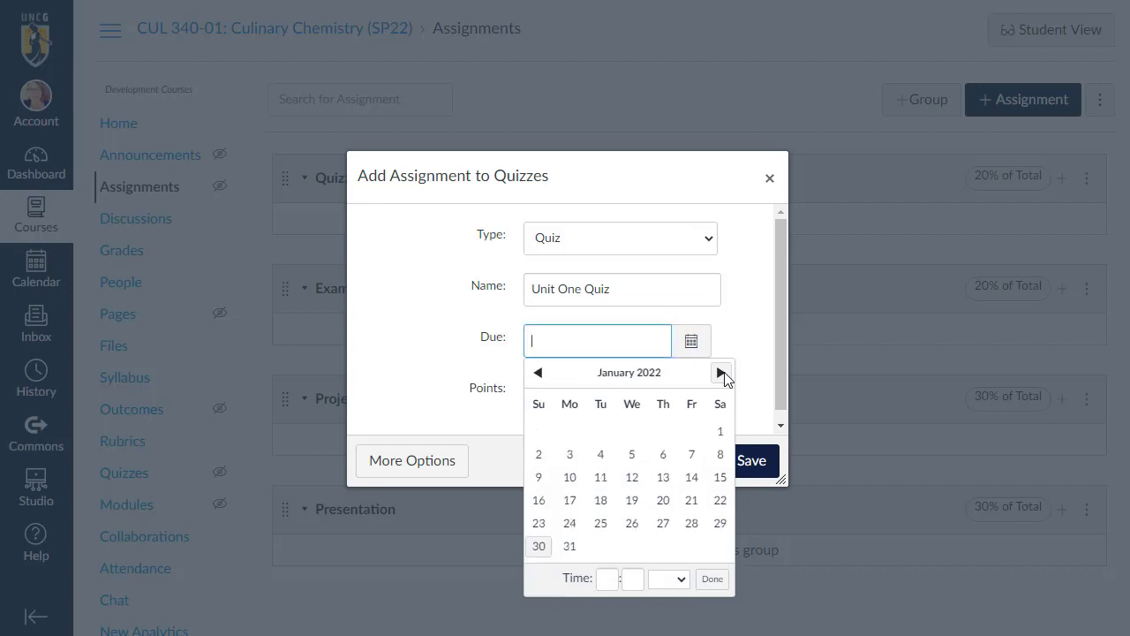
click(689, 501)
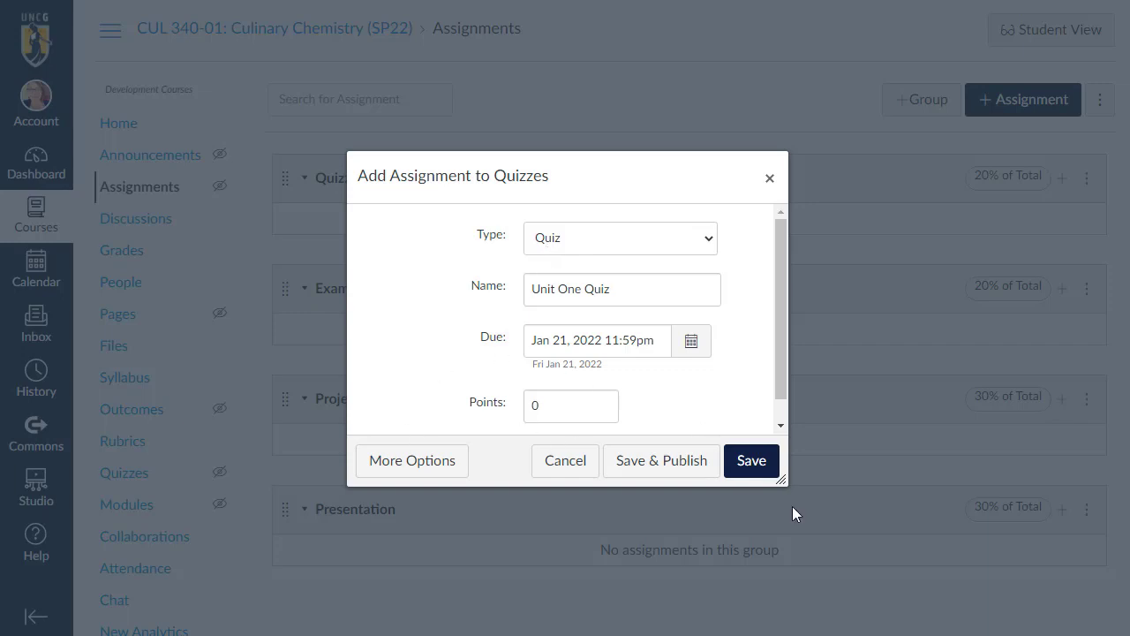
click(746, 471)
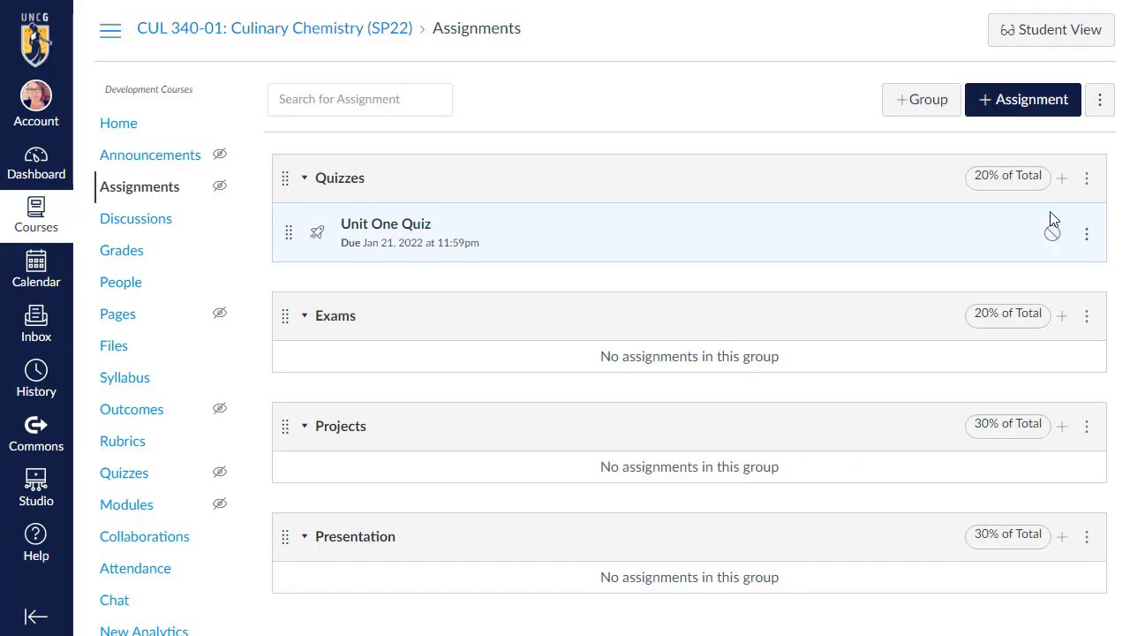
Add a quiz named Unit Two Quiz to the Quizzes group, due Jan 28, 2022
click(1062, 179)
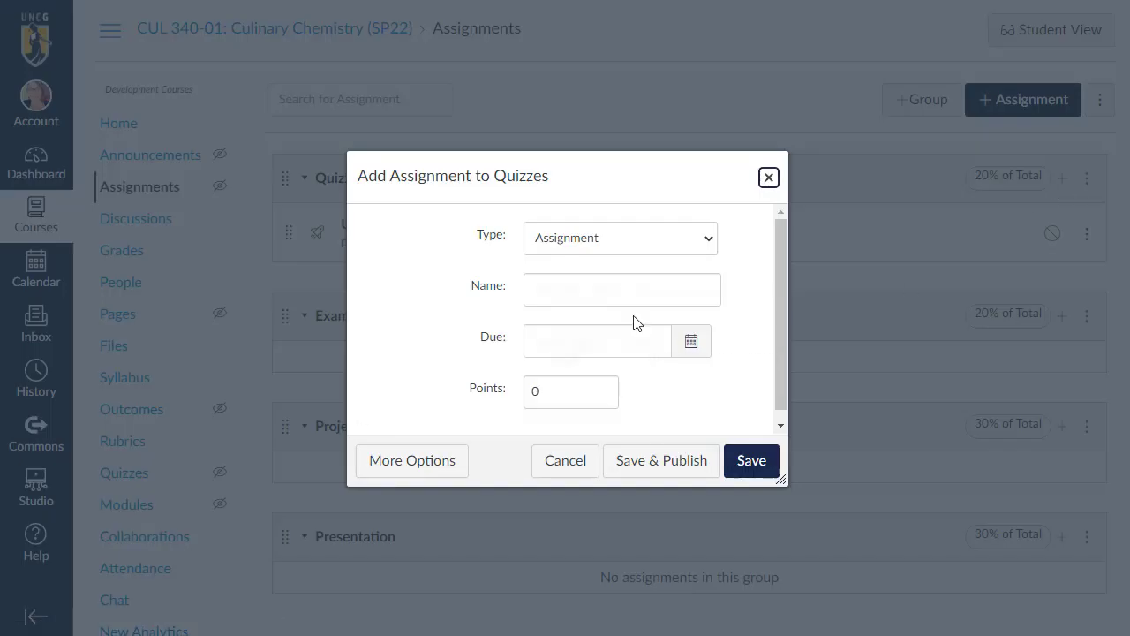
click(605, 239)
click(606, 294)
click(622, 289)
text(Unit Two Quiz)
click(692, 341)
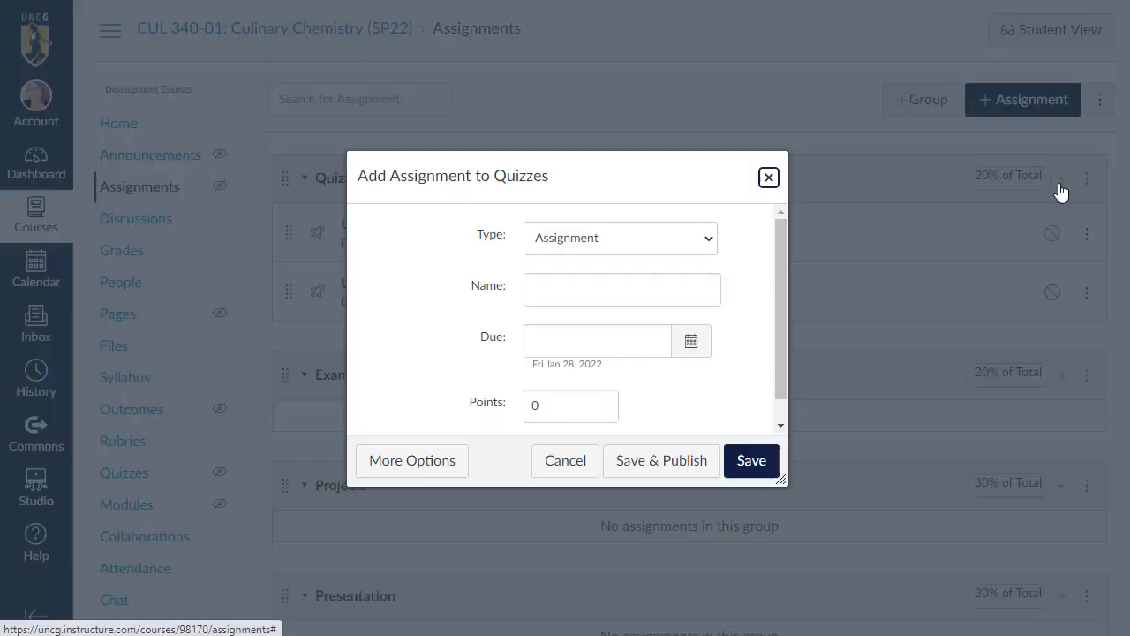
Add a quiz named Unit Three Quiz to the Quizzes group, due Feb 11, 2022
click(620, 239)
click(606, 294)
click(608, 290)
text(Unit Three Quiz)
click(691, 341)
click(721, 372)
click(691, 453)
Add a quiz named Unit Four Quiz to the Quizzes group, due Mar 11, 2022
click(619, 238)
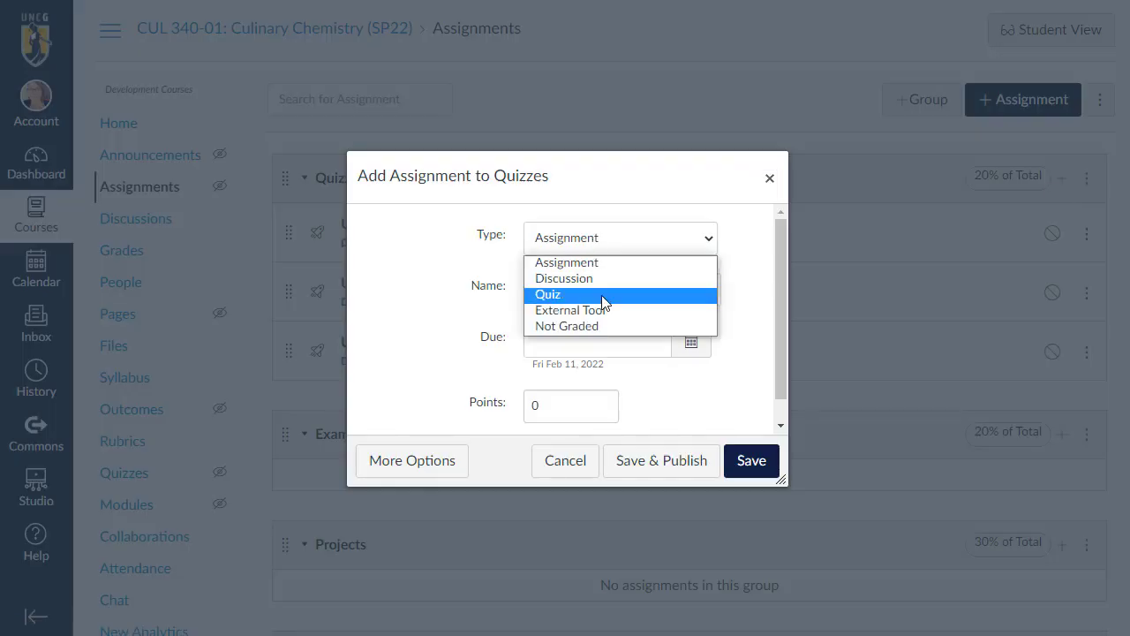
click(606, 294)
click(592, 289)
text(Unit Four Quiz)
click(691, 341)
click(697, 454)
click(731, 454)
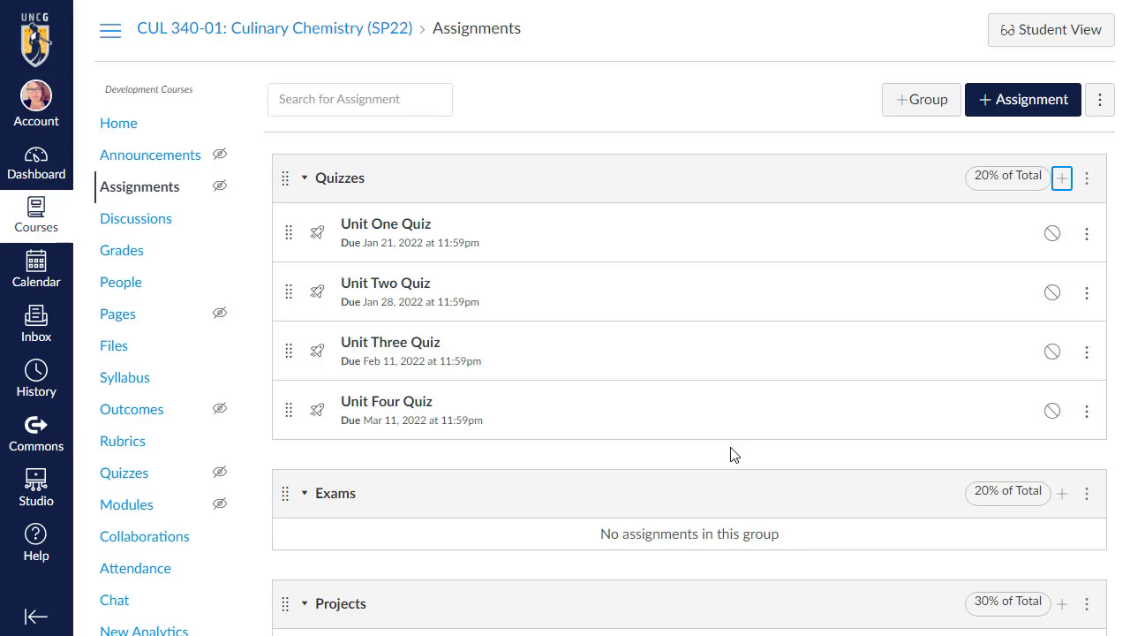
Add two quizzes to the Exams group: Midterm, due Mar 25, 2022, and Final, due May 20, 2022
scroll(630, 507, down, 2)
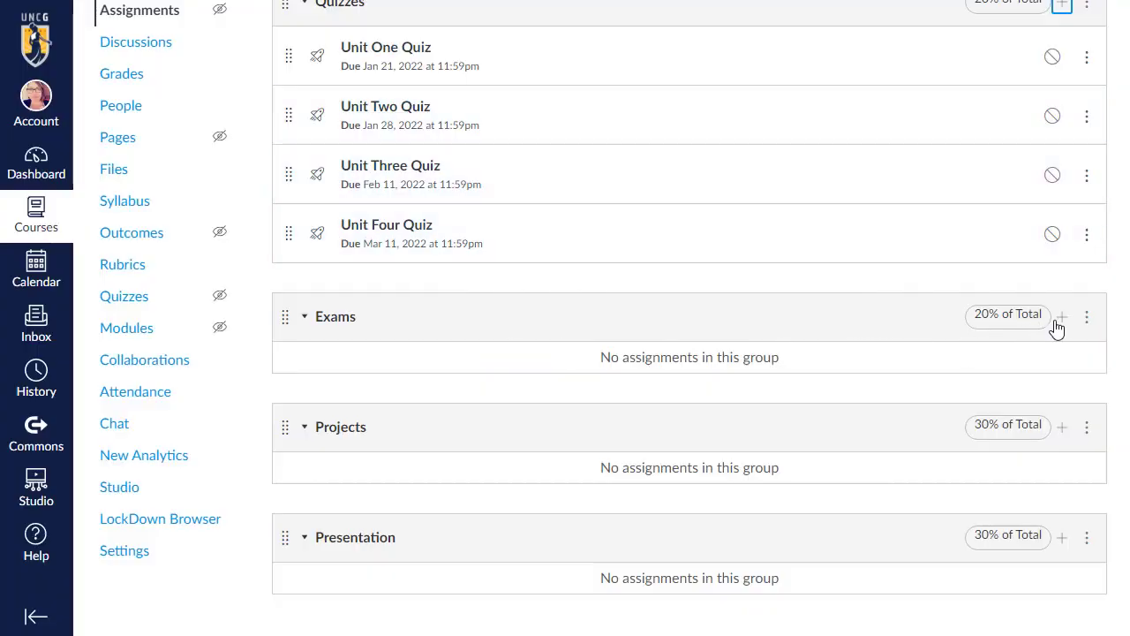
click(1057, 321)
click(628, 244)
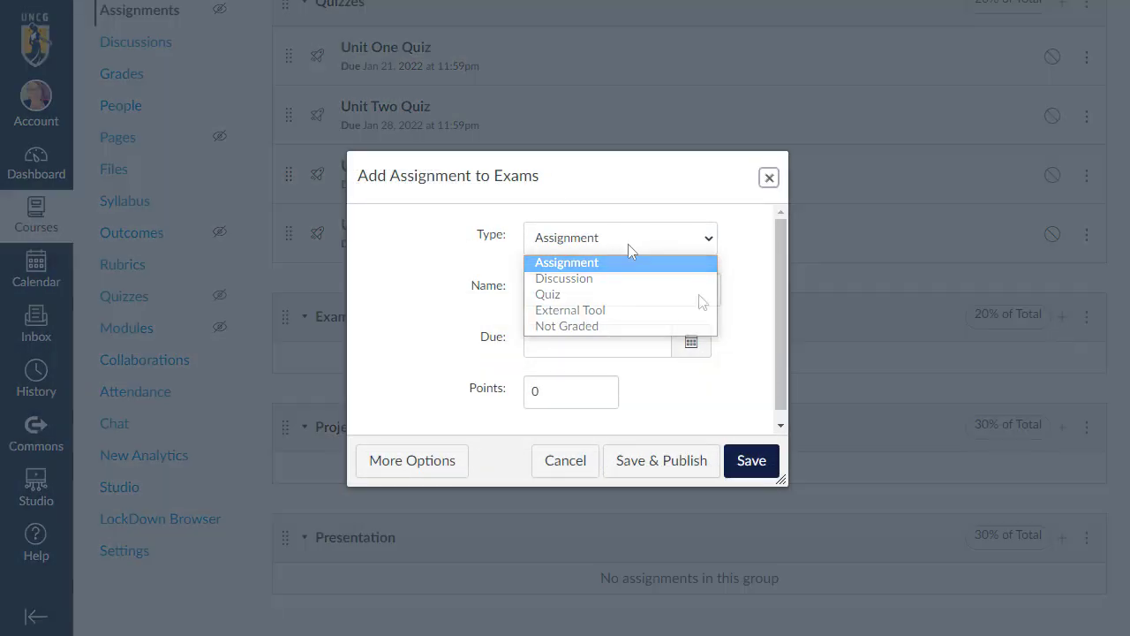
click(547, 294)
click(578, 295)
text(Midterm)
click(691, 341)
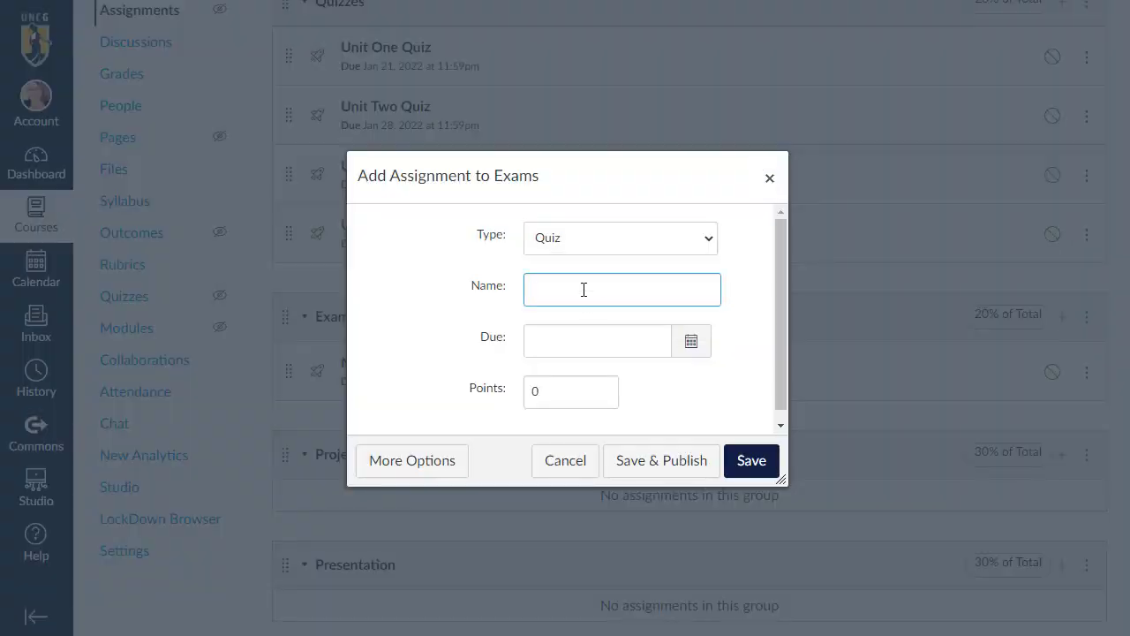
text(Final)
click(691, 341)
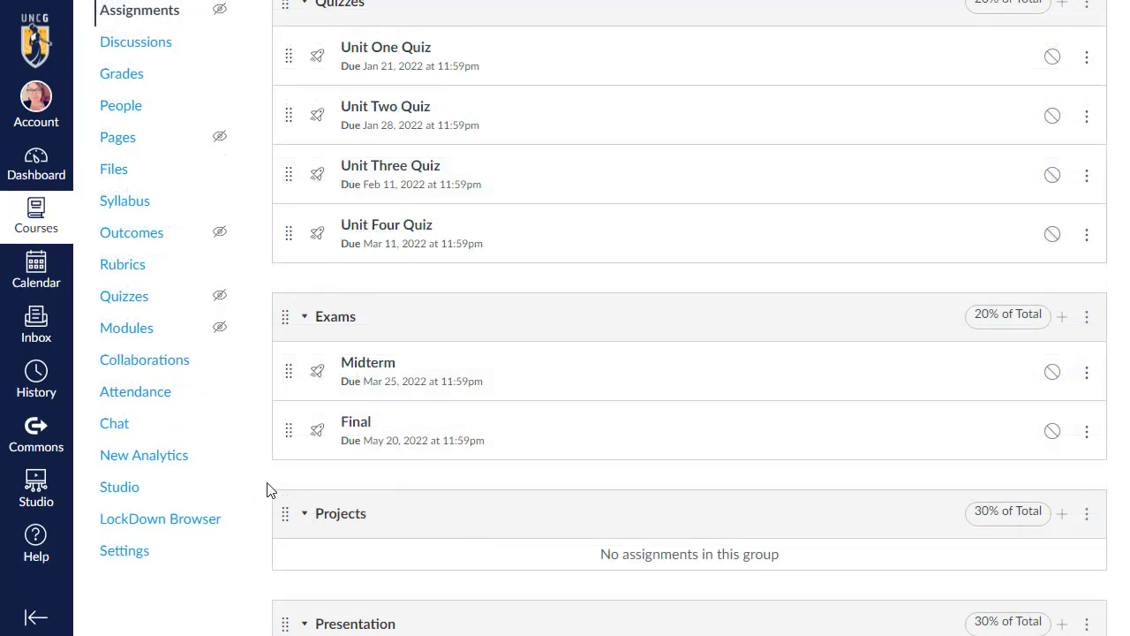
Start a new assignment in the Projects group named Flavor, due Feb 18, 2022
scroll(269, 490, down, 3)
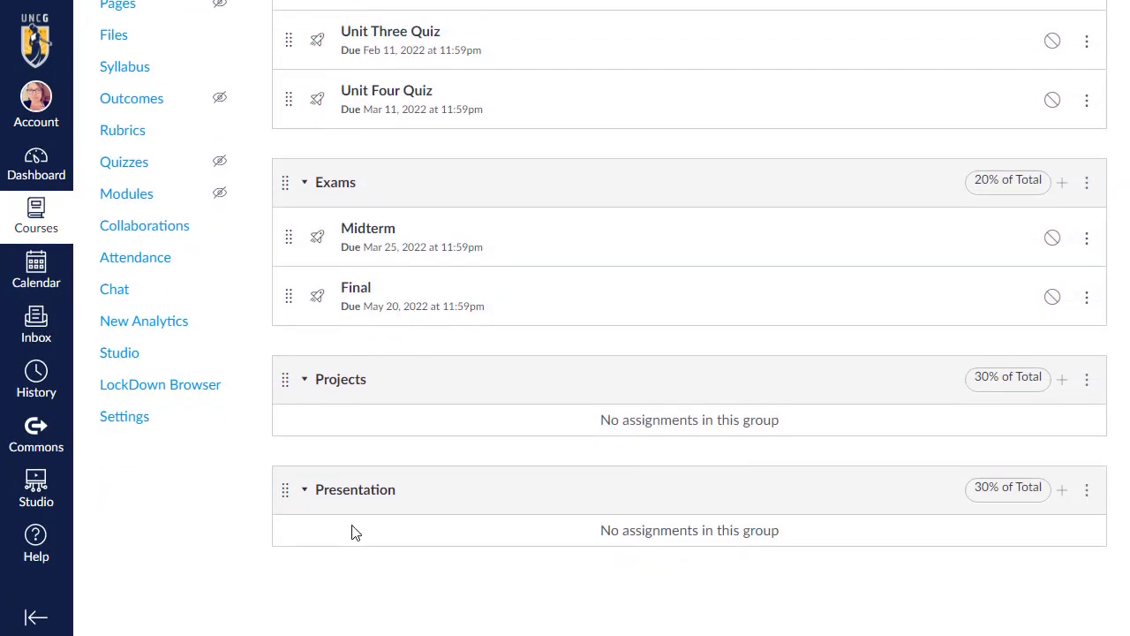
click(1064, 387)
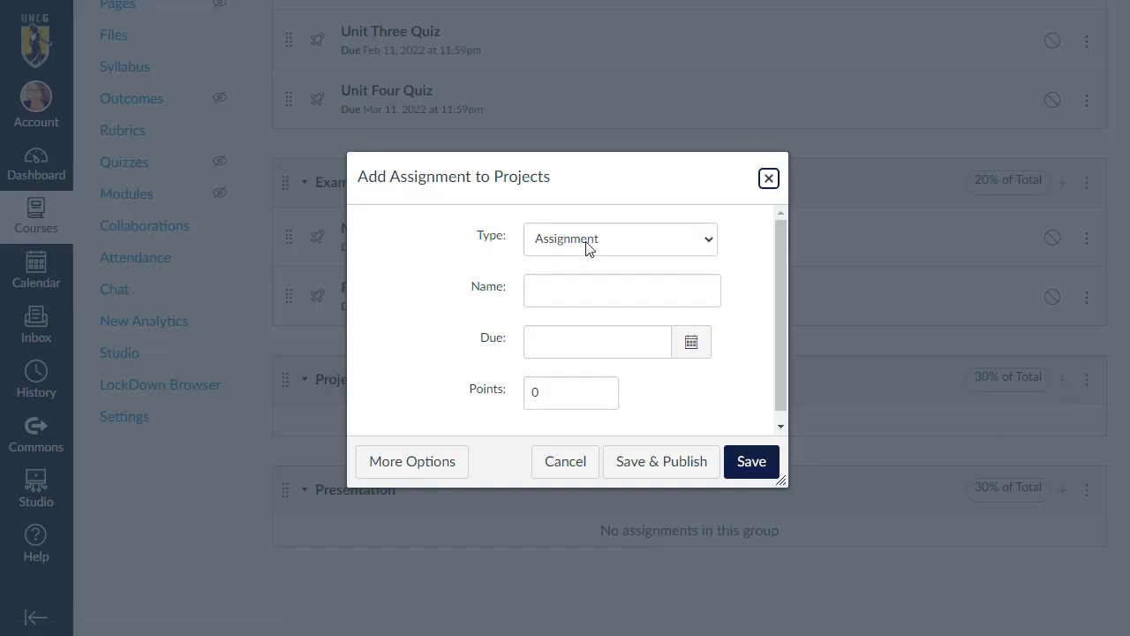
click(549, 298)
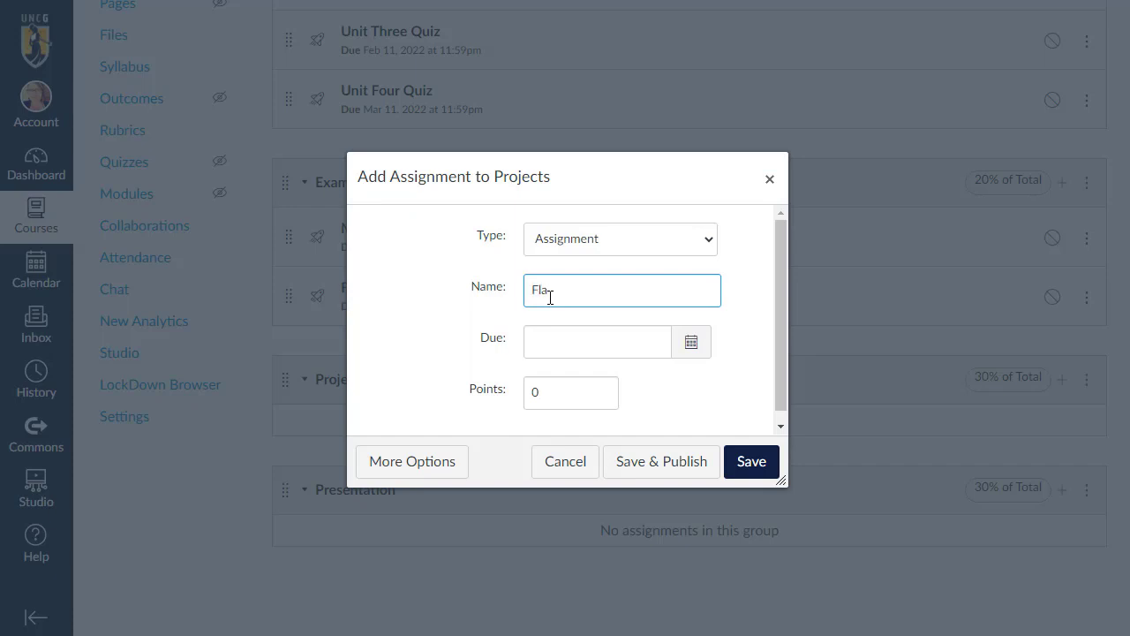
click(692, 342)
click(721, 378)
click(721, 378)
click(722, 378)
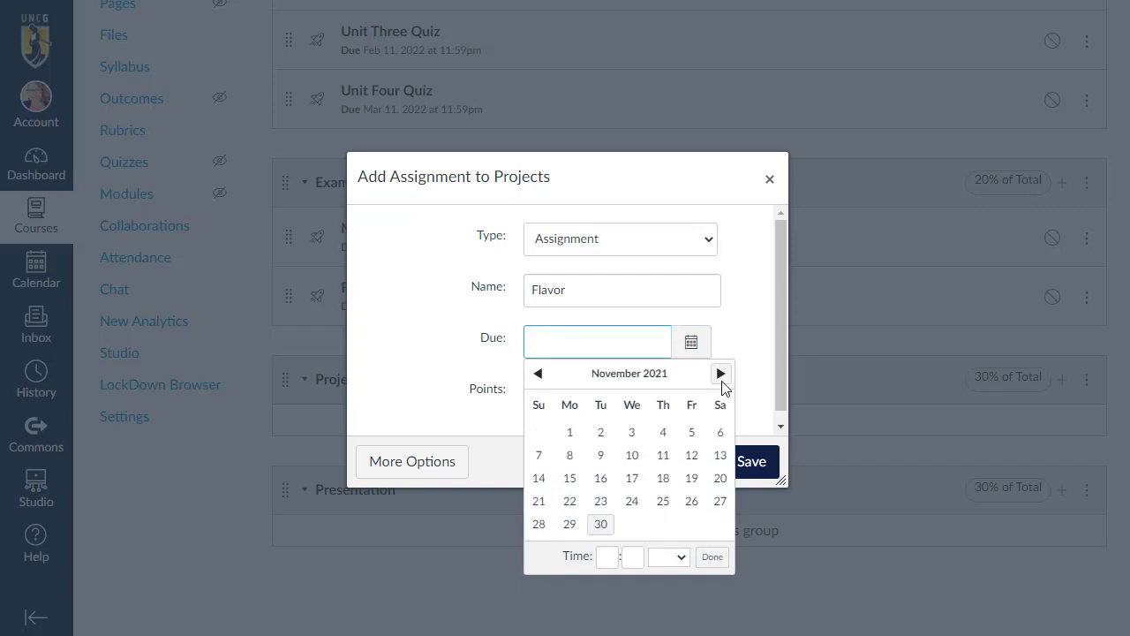
click(721, 378)
click(721, 378)
click(721, 377)
click(691, 477)
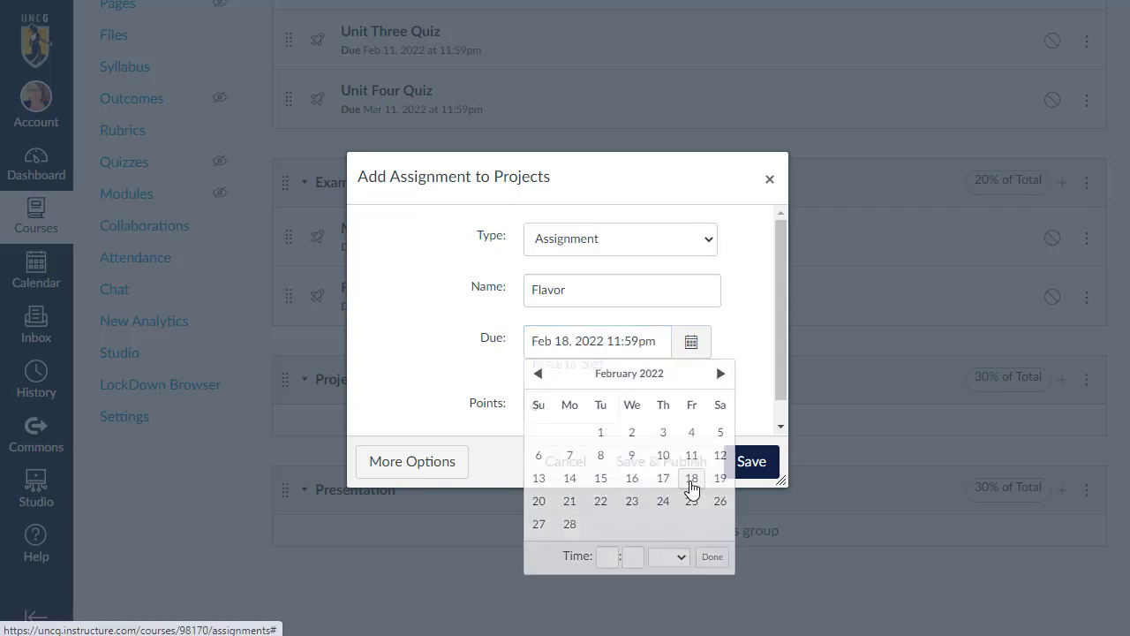
Set the Flavor assignment's points to 100 and save the assignment
double_click(578, 402)
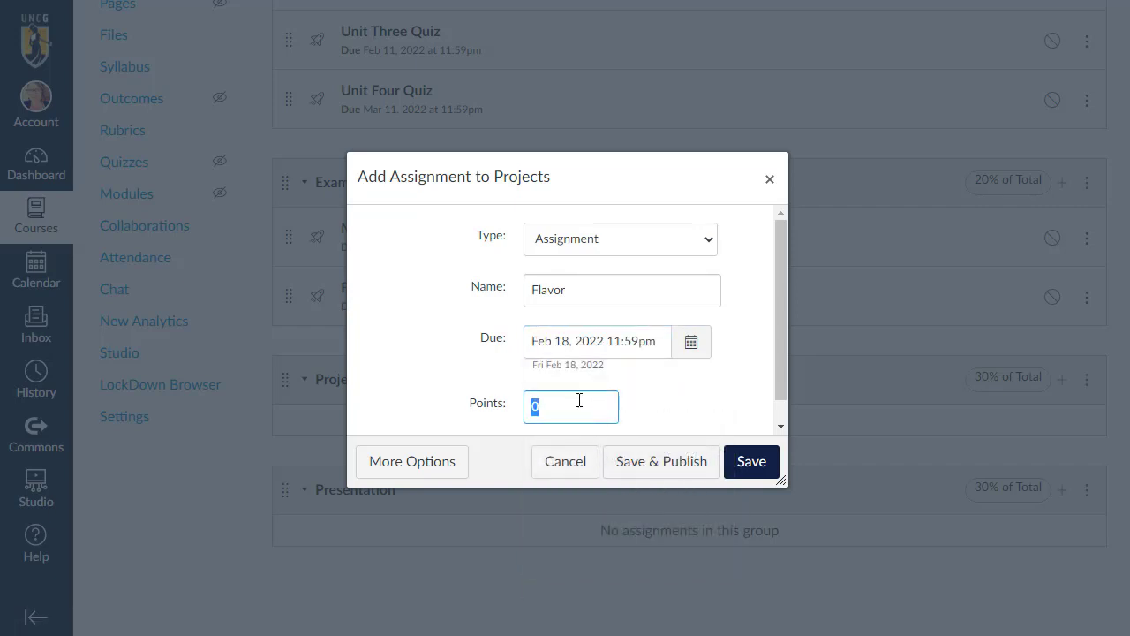
text(100)
click(751, 461)
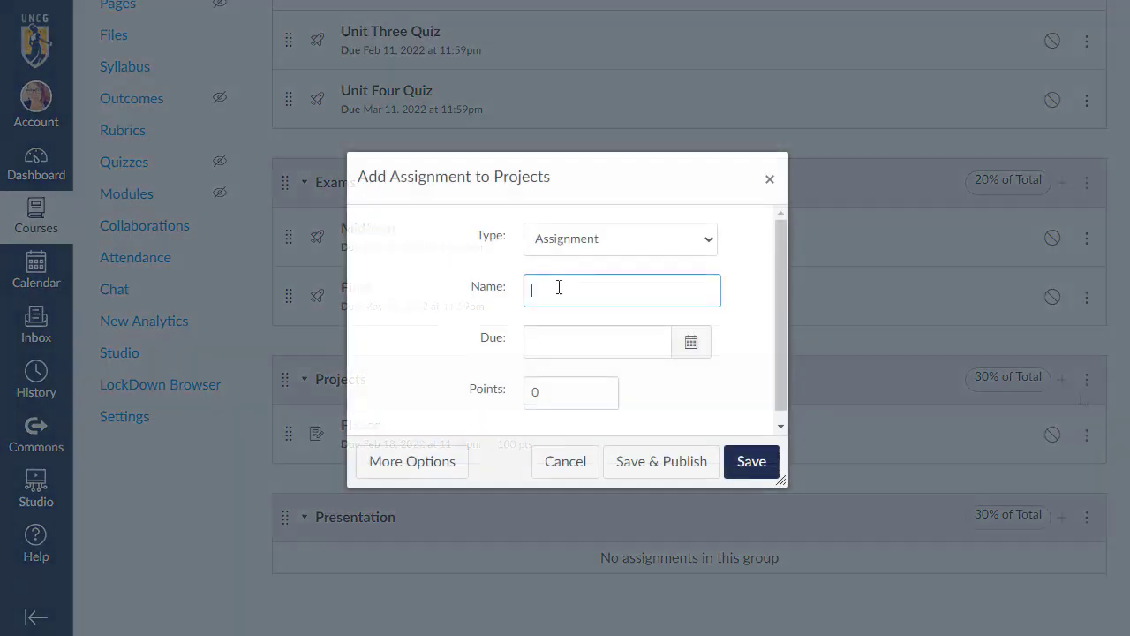
Add Food Reactions, due Apr 1, 2022, and Nutrition, due May 13, 2022, to the Projects group, worth 100 points each
text(Food Reactions)
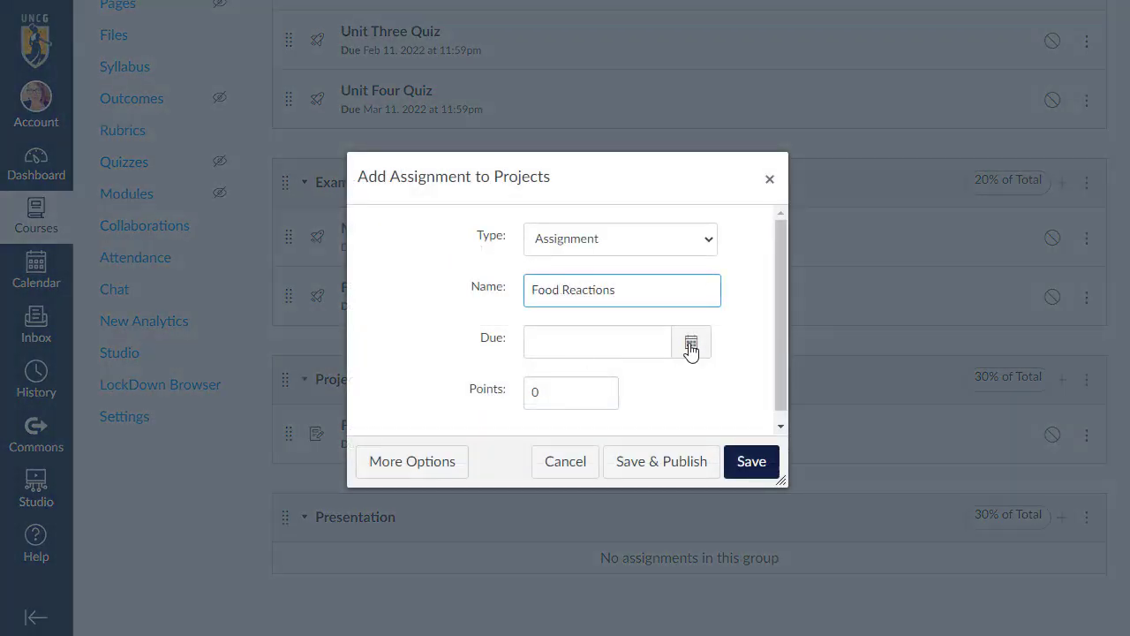
click(690, 345)
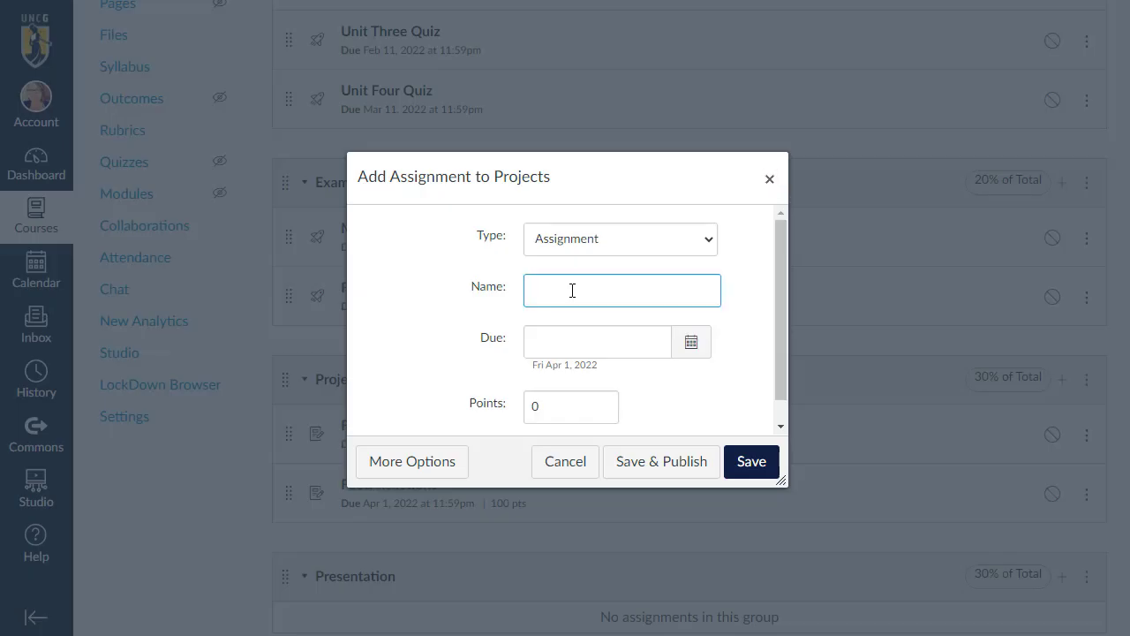
text(Nutrition)
click(691, 341)
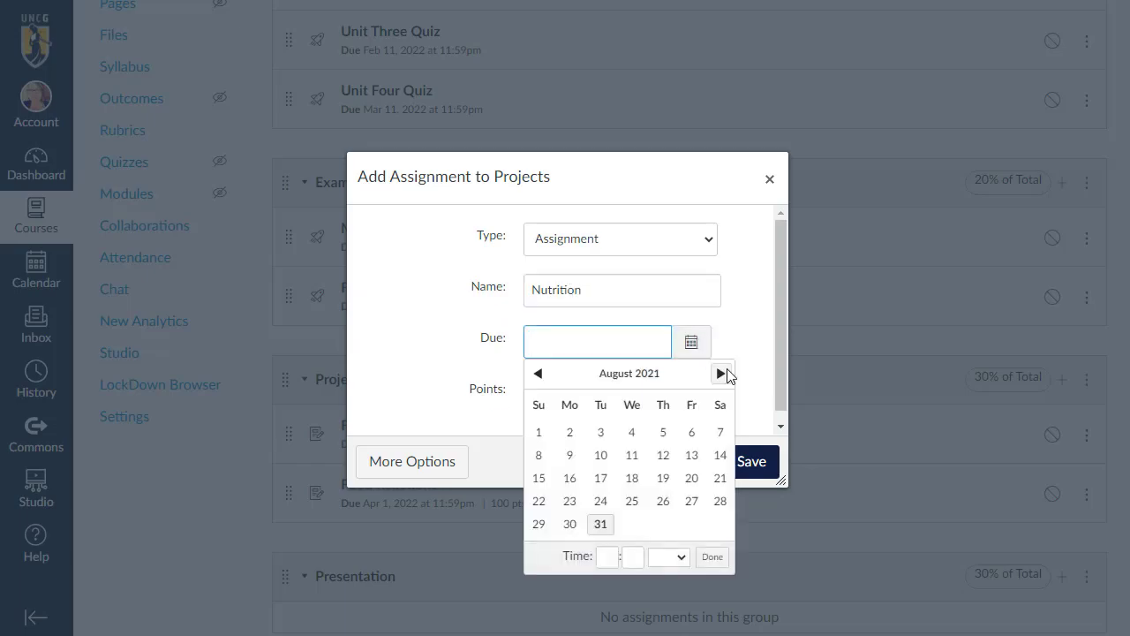
click(729, 373)
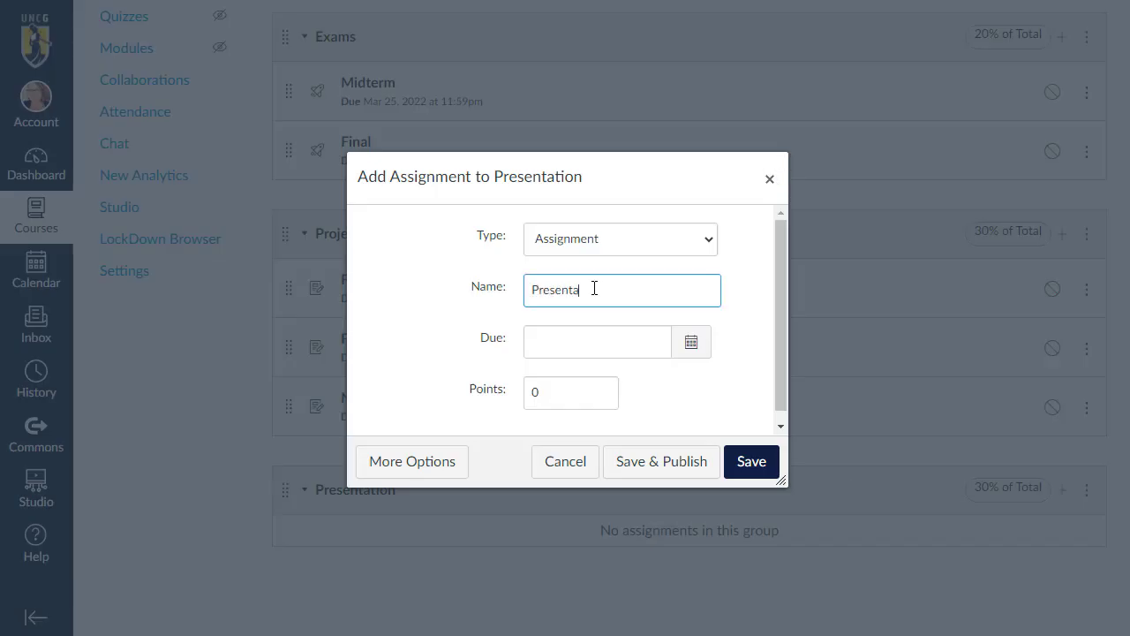
Add the assignment Presentation (Topic of Your Choice) to the Presentation group, due May 6, 2022 and worth 100 points
text(on (Topic of Your Choice))
click(690, 342)
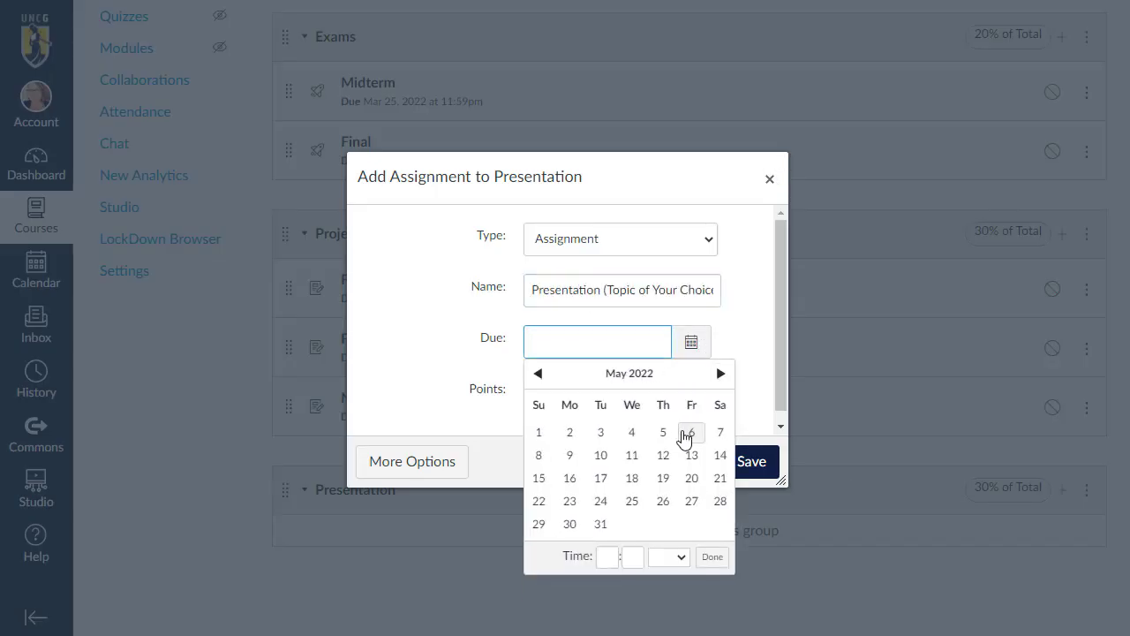
click(687, 433)
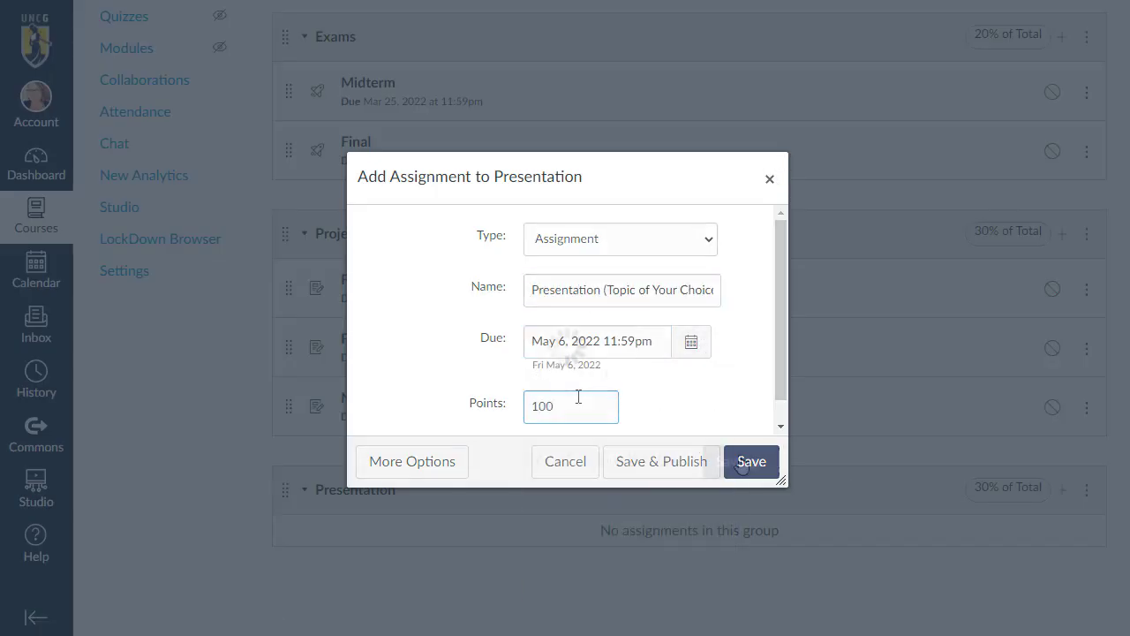
click(742, 460)
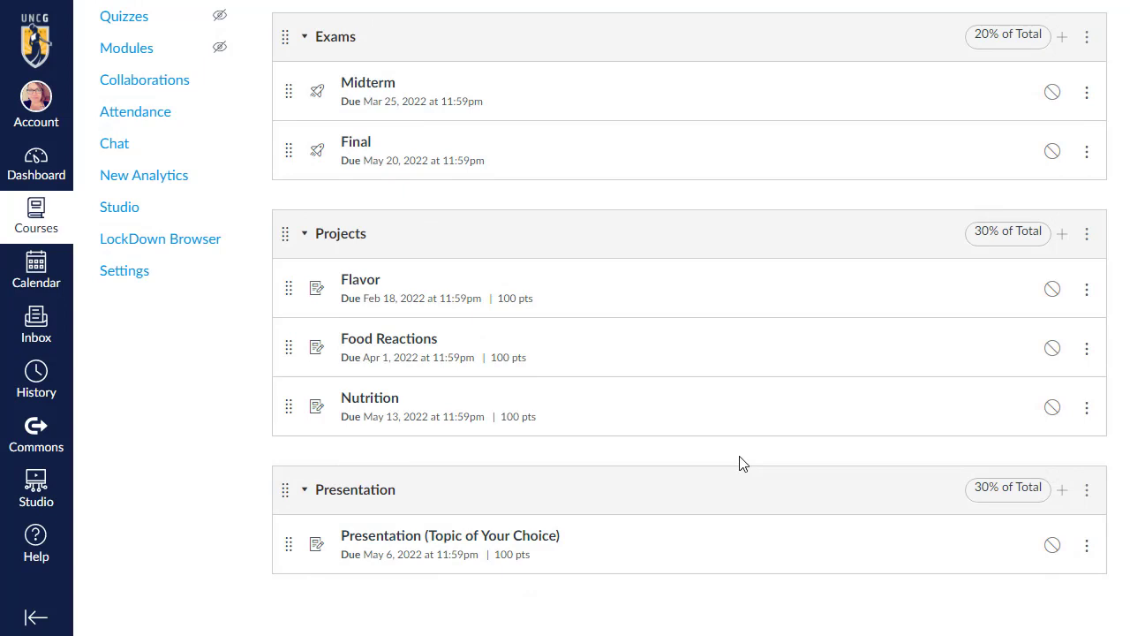
Open the Flavor project assignment for editing and place the cursor in its description
scroll(667, 548, up, 3)
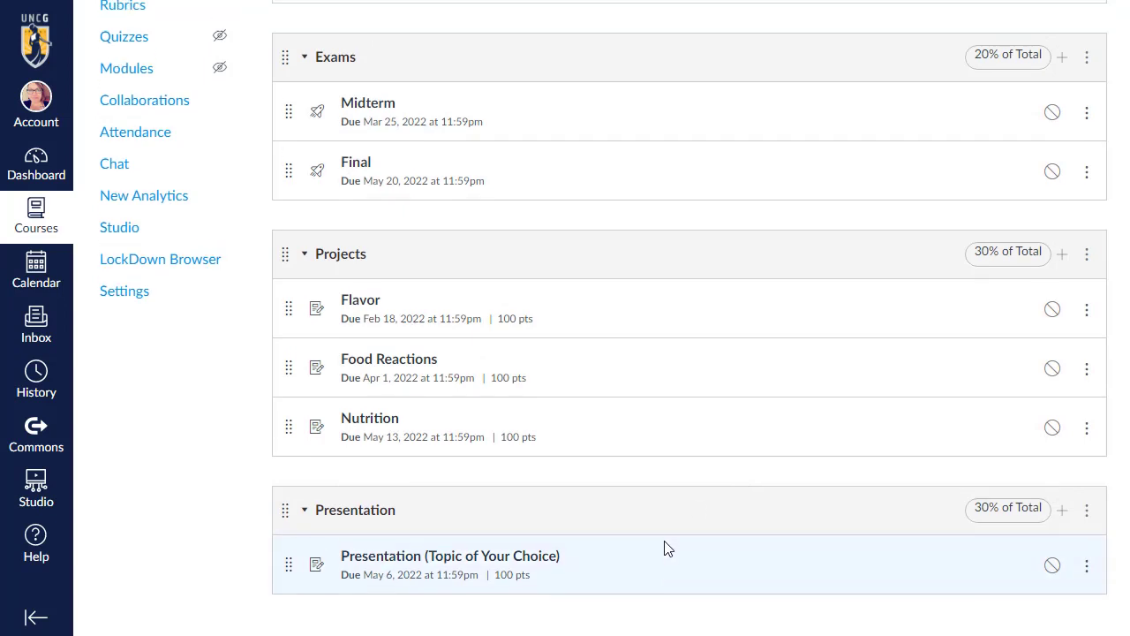
scroll(667, 548, up, 2)
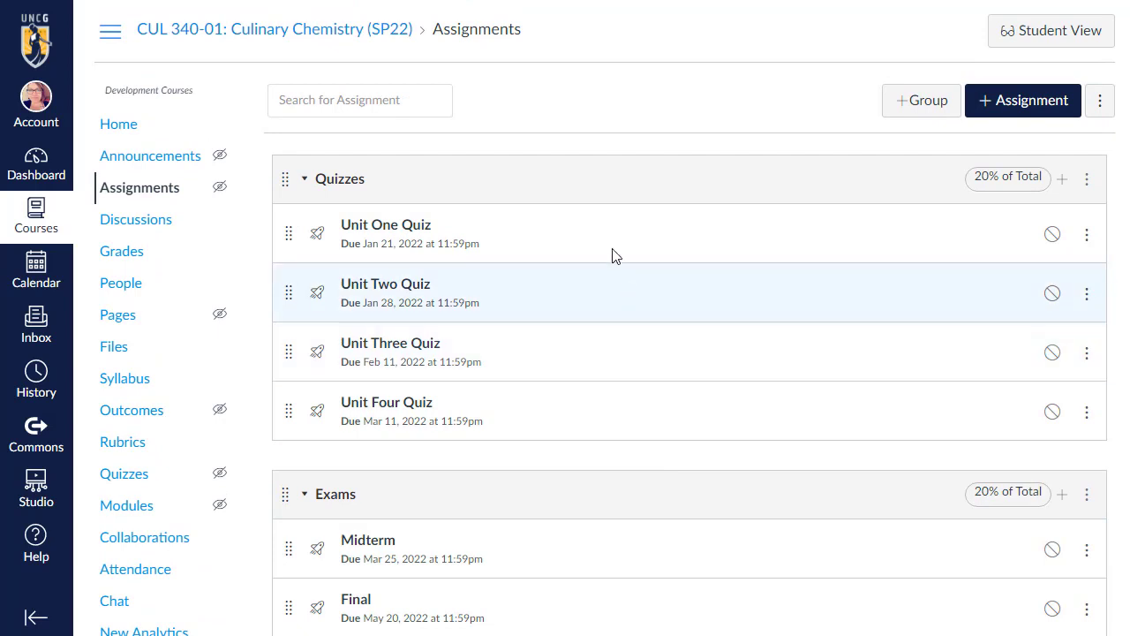
scroll(613, 255, down, 3)
scroll(615, 265, down, 2)
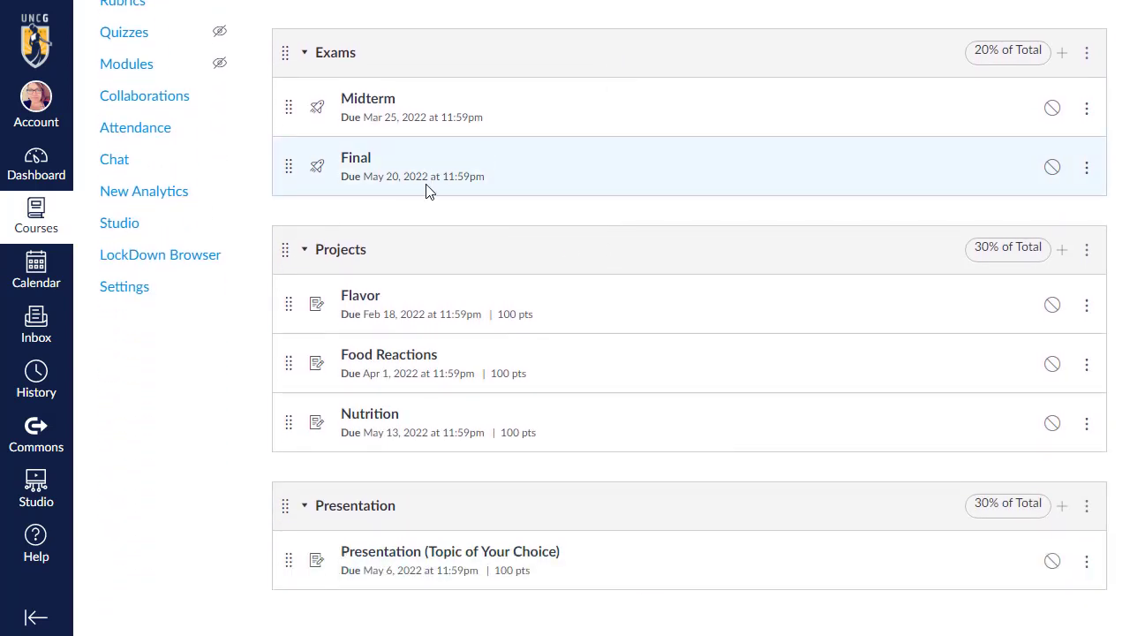
click(367, 300)
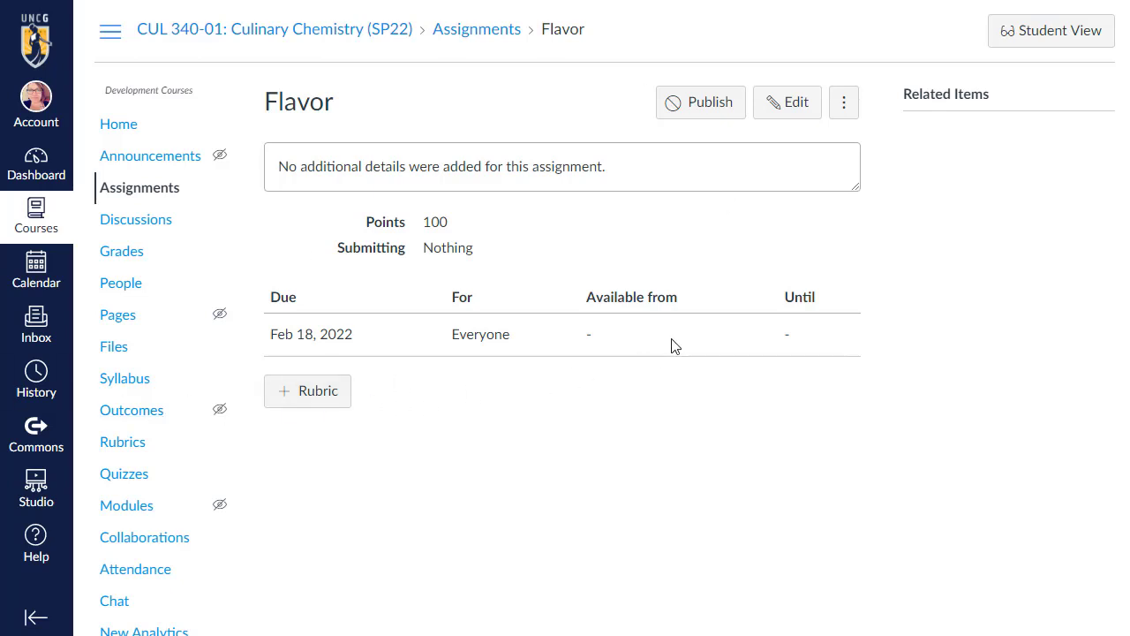
click(800, 113)
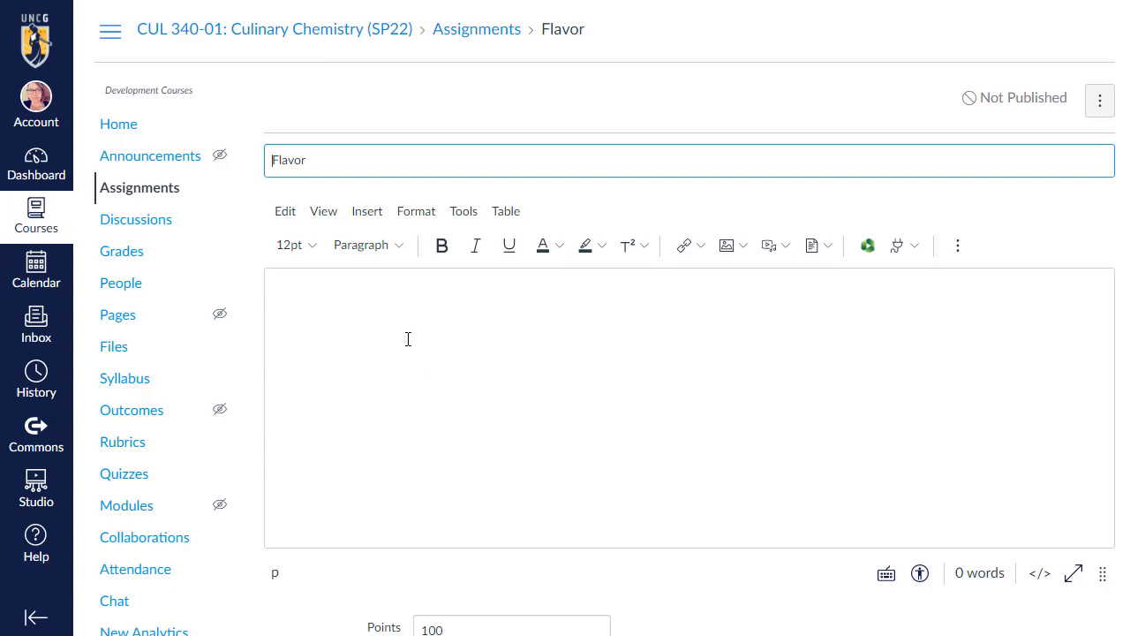
click(392, 311)
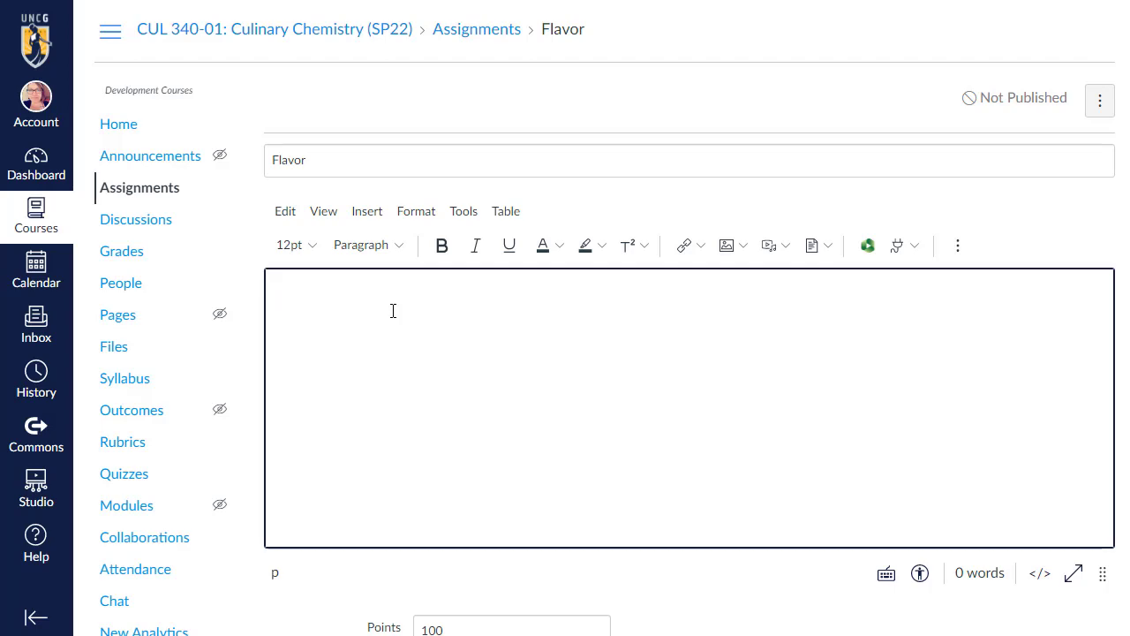
Paste the prepared project instructions, including the four linked recipe options, into the Flavor assignment's description
key(ctrl+v)
scroll(634, 369, up, 10)
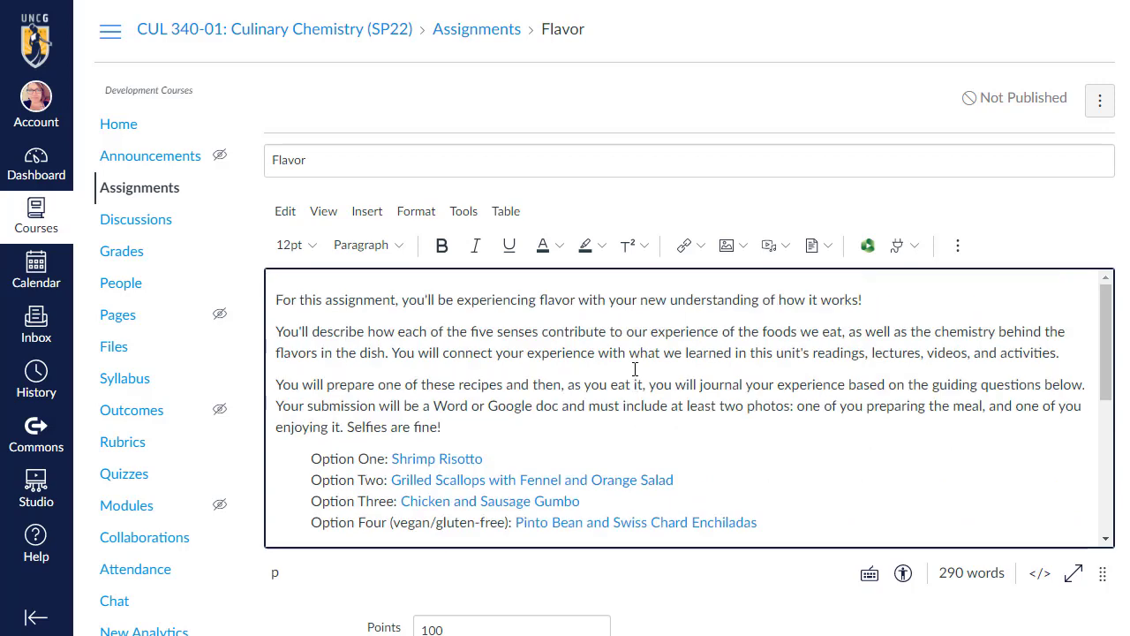
scroll(253, 267, down, 5)
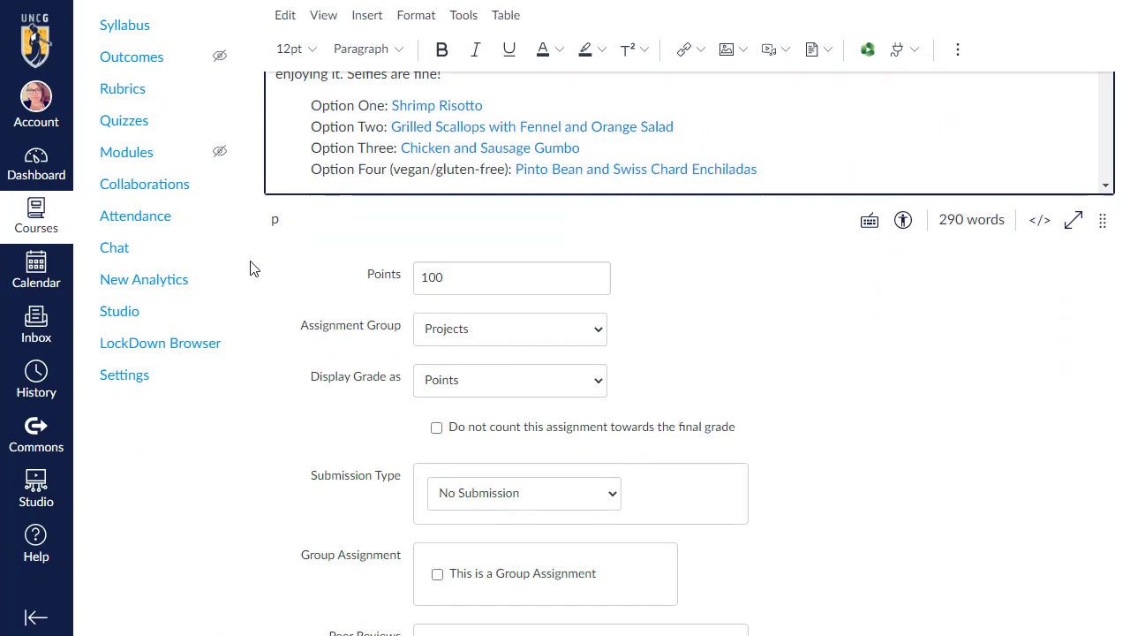
scroll(253, 269, down, 1)
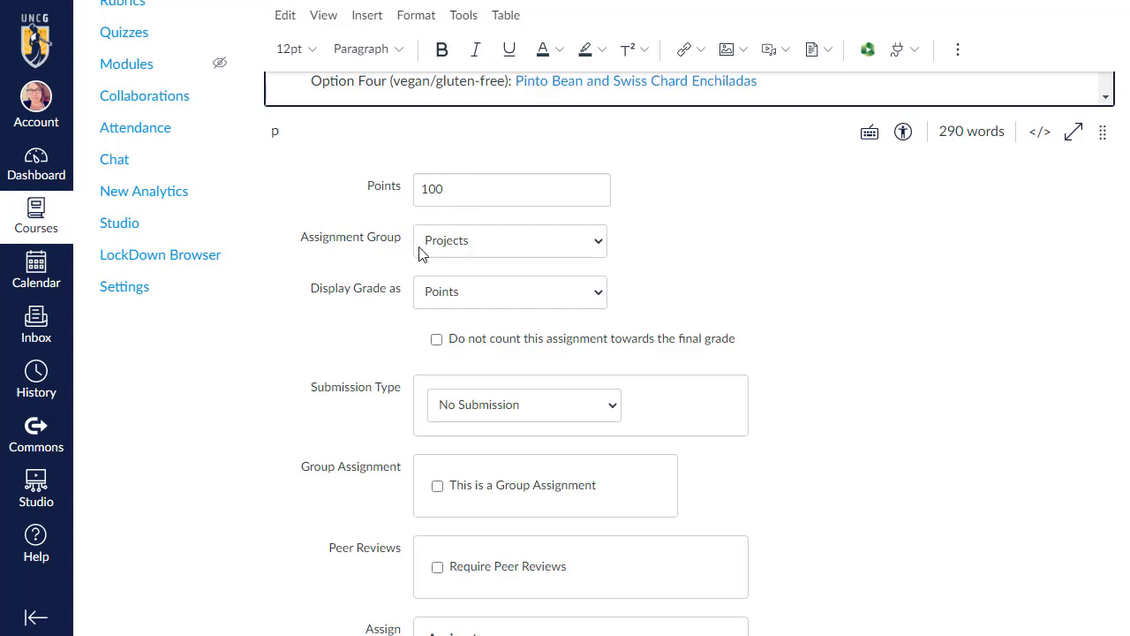
Check the available assignment groups and keep the Flavor assignment in Projects
click(598, 249)
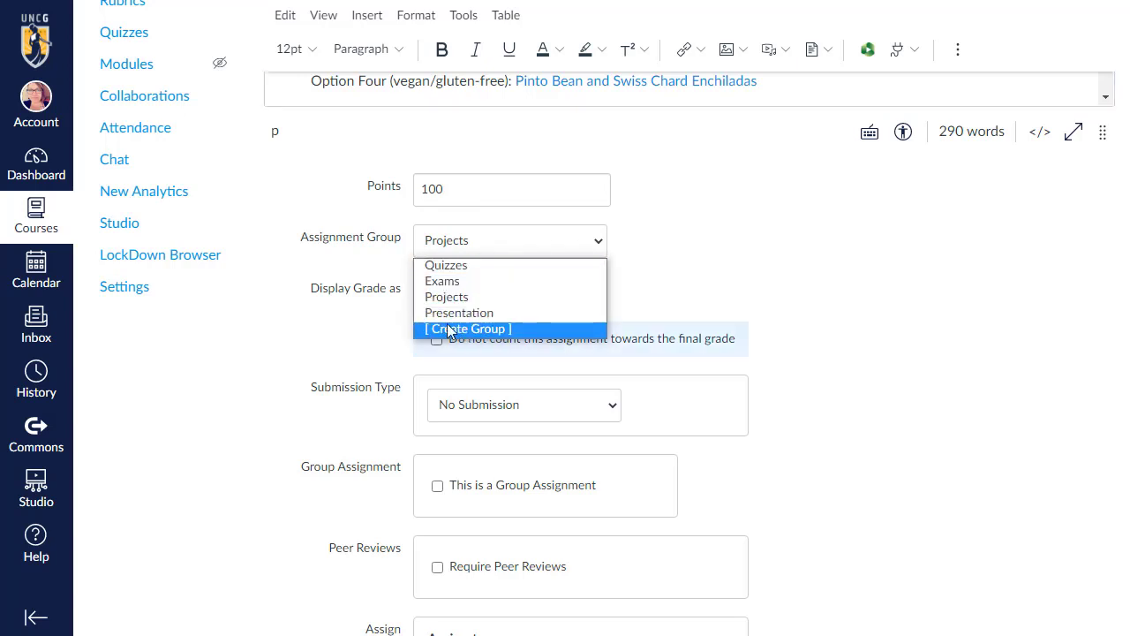
click(441, 299)
click(342, 266)
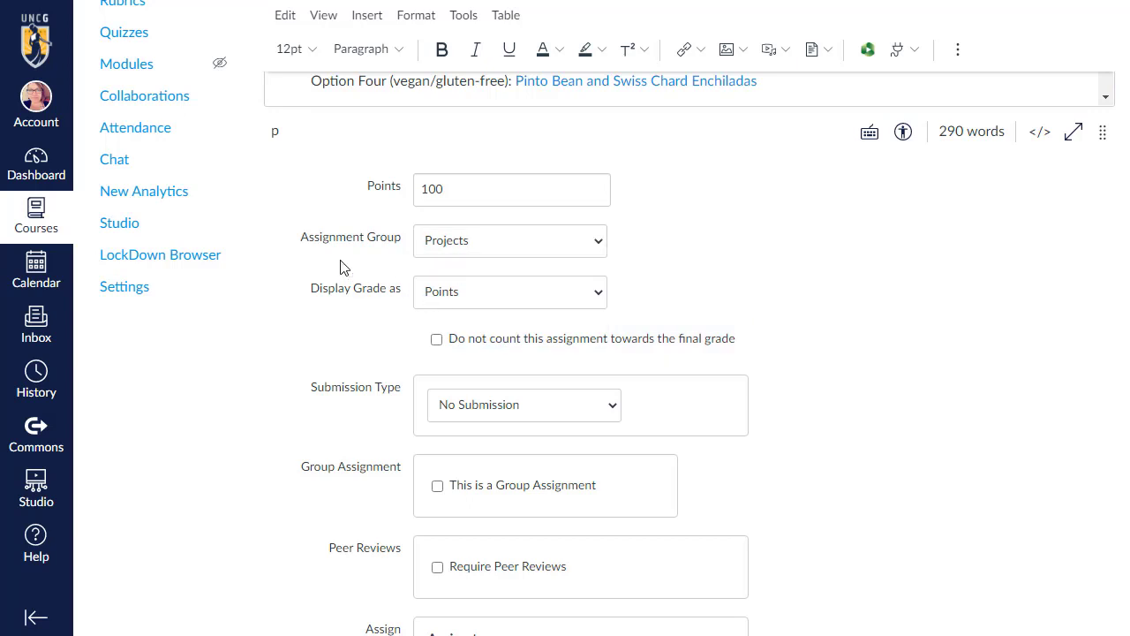
Choose No Submission as the Flavor assignment's submission type, and save and publish the assignment
scroll(297, 374, down, 2)
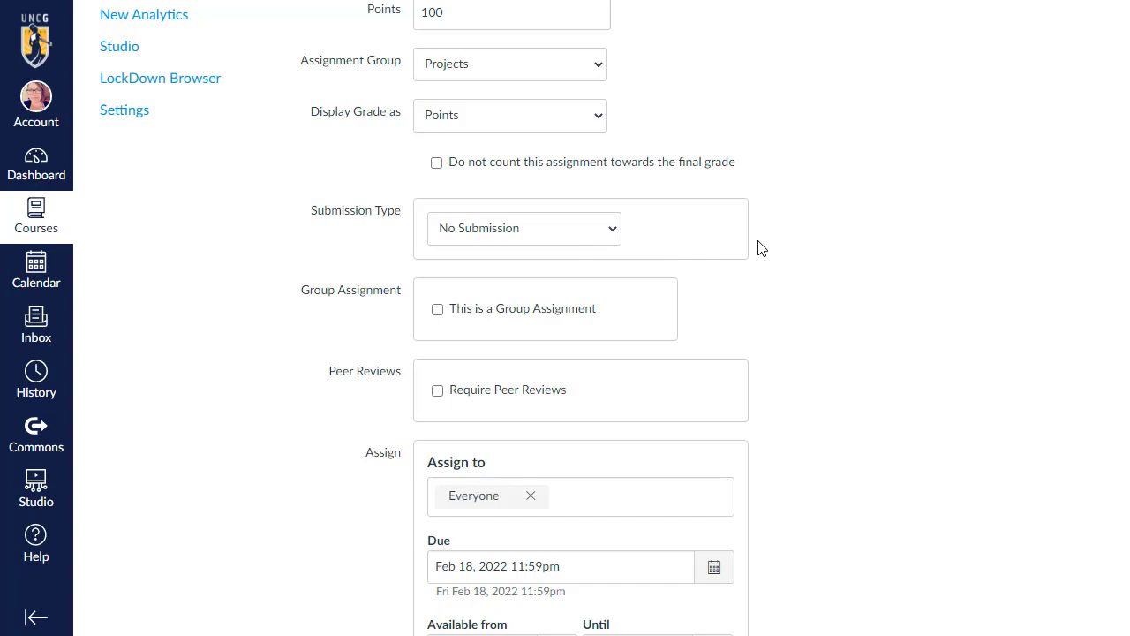
click(498, 232)
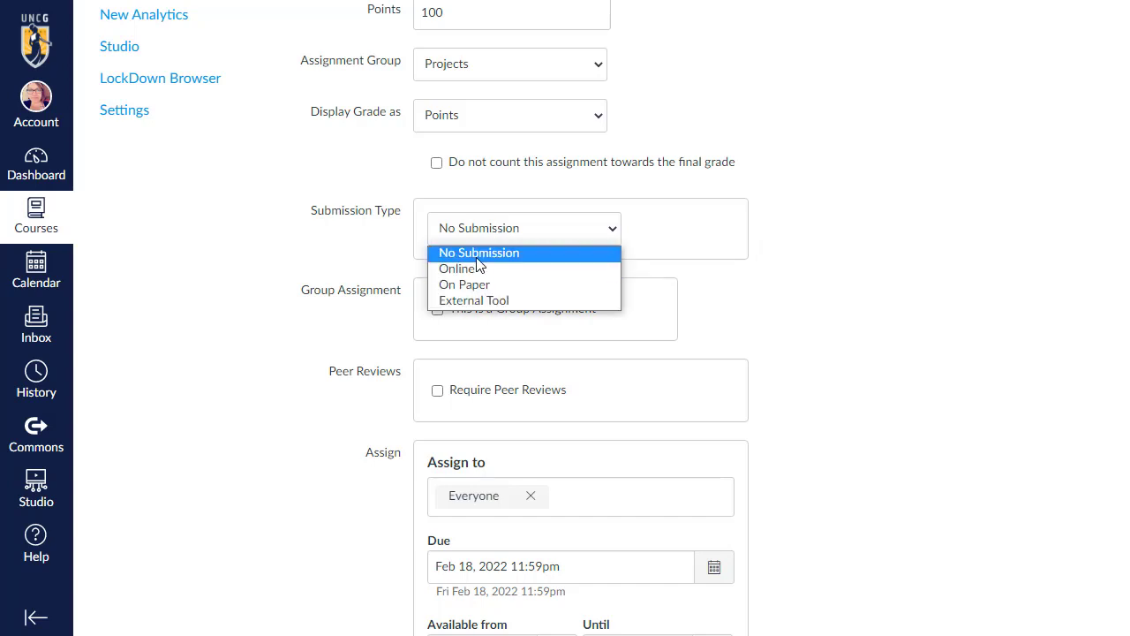
click(477, 253)
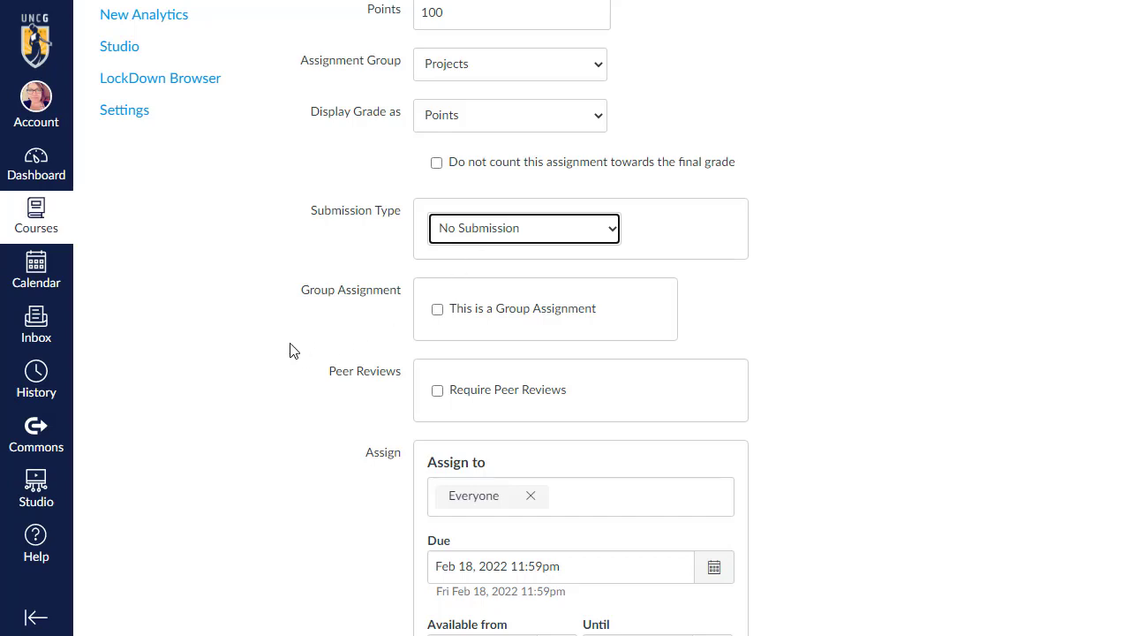
scroll(294, 344, down, 3)
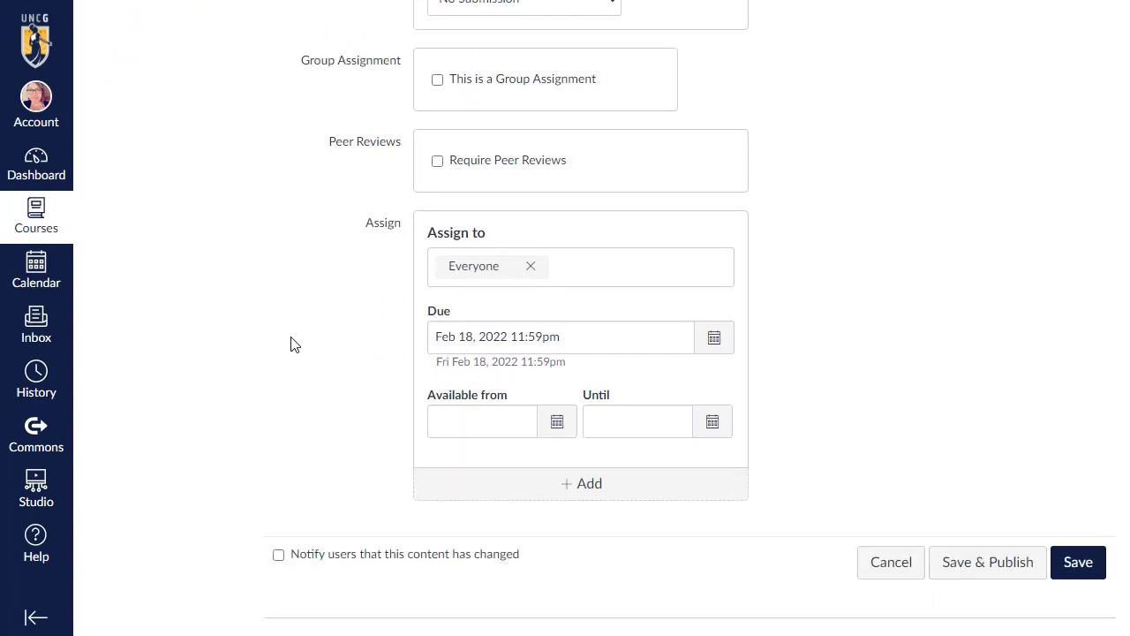
click(994, 569)
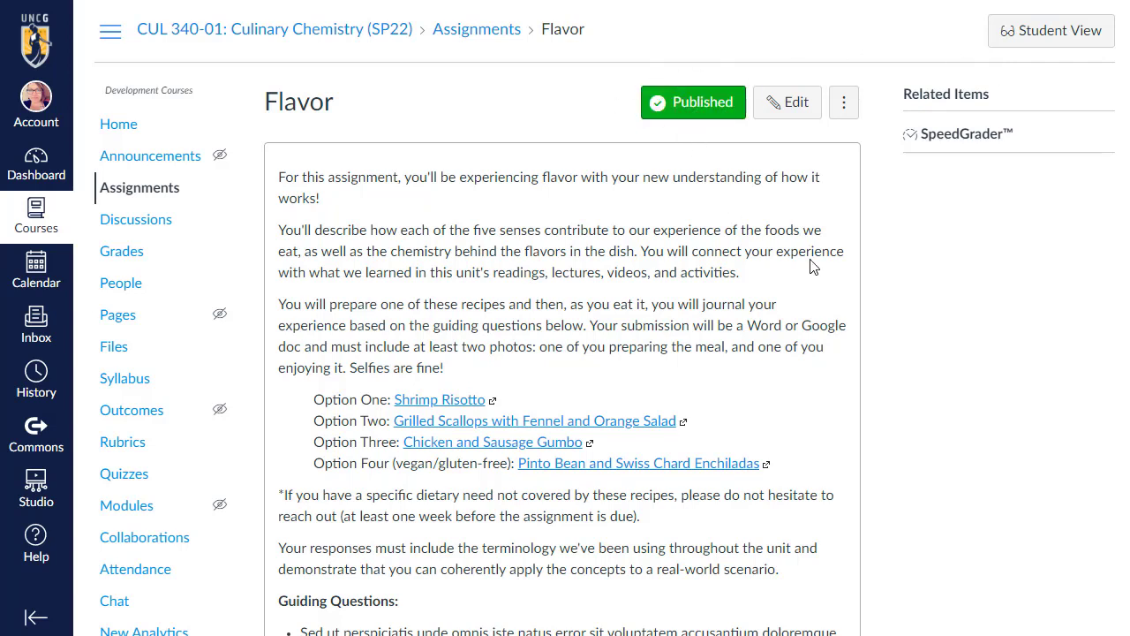
Preview the Flavor assignment and the Grades page as a student, and return to the instructor view
click(1035, 31)
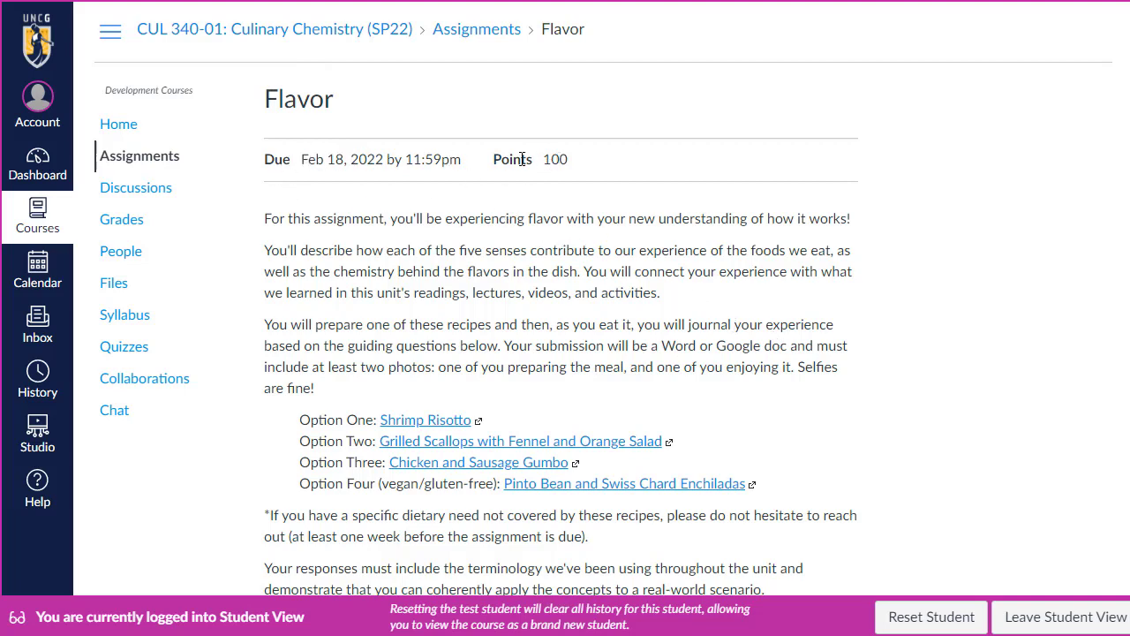
scroll(954, 340, down, 3)
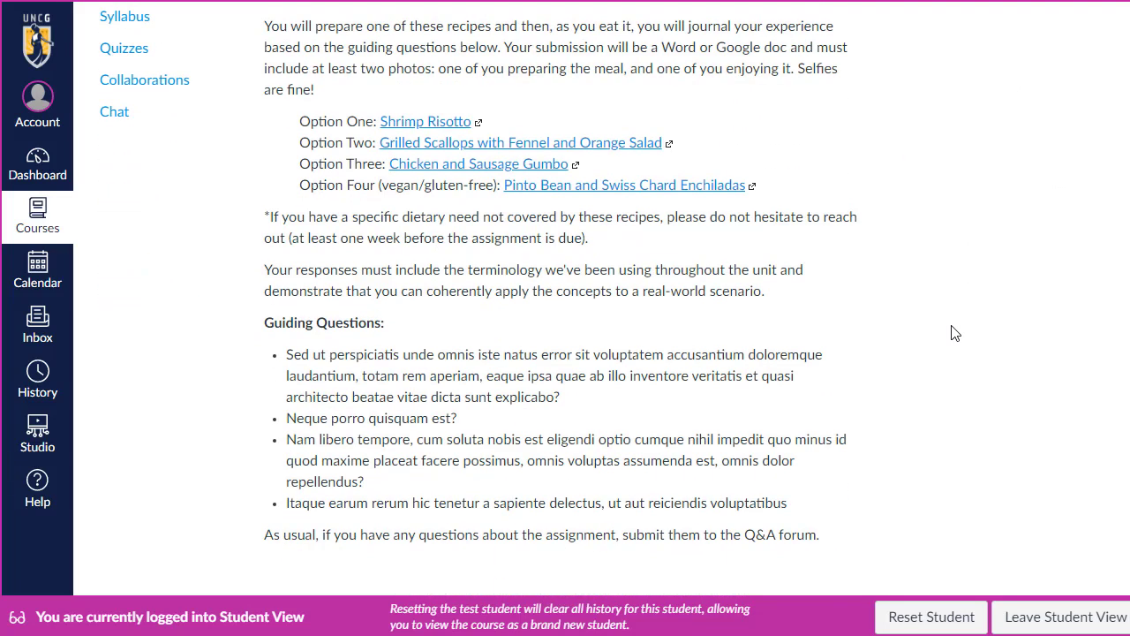
scroll(919, 411, up, 3)
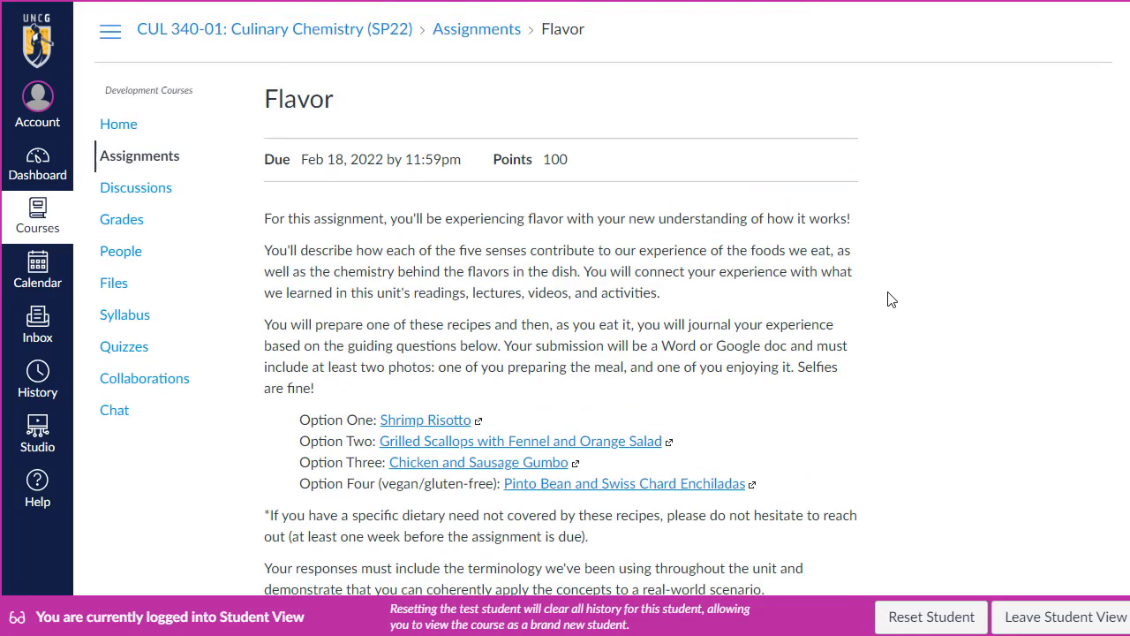
click(145, 231)
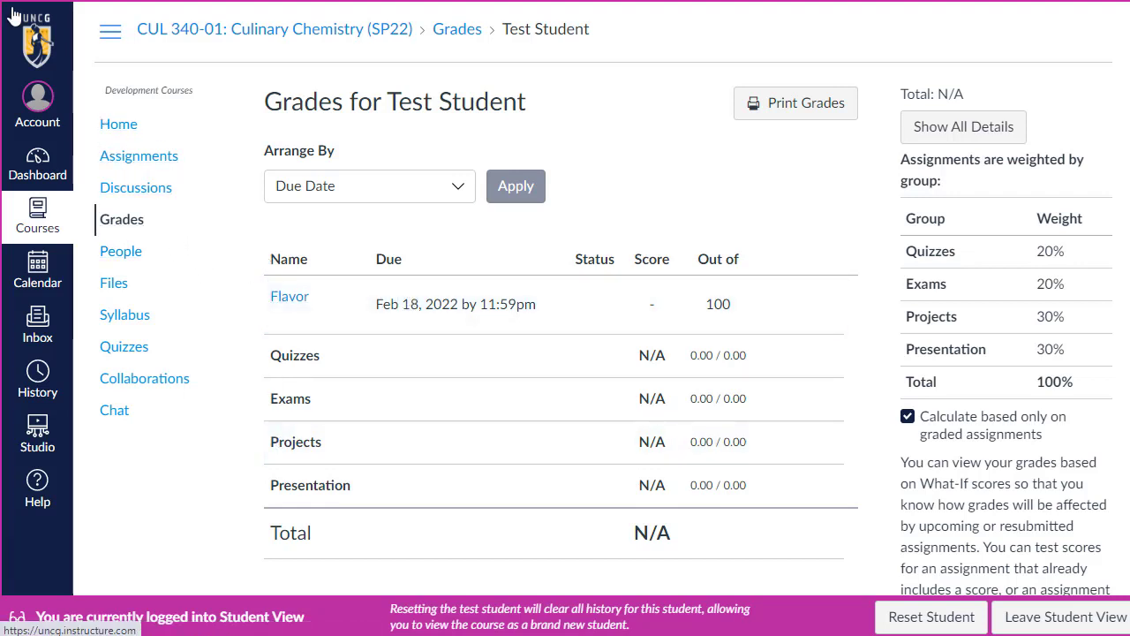
key(alt+Left)
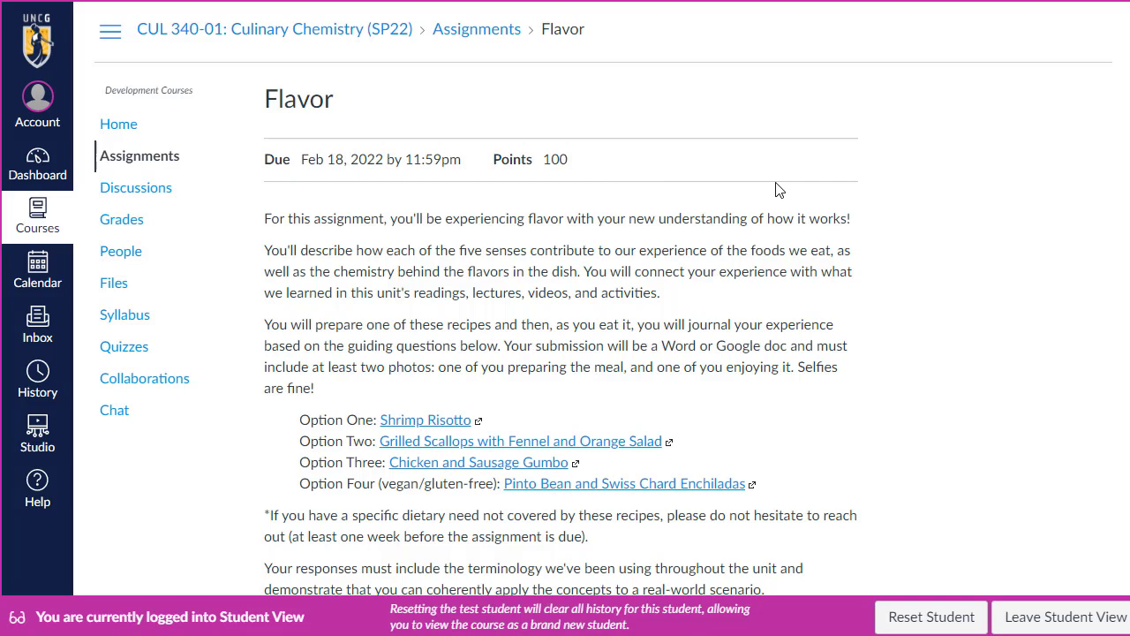
click(1056, 611)
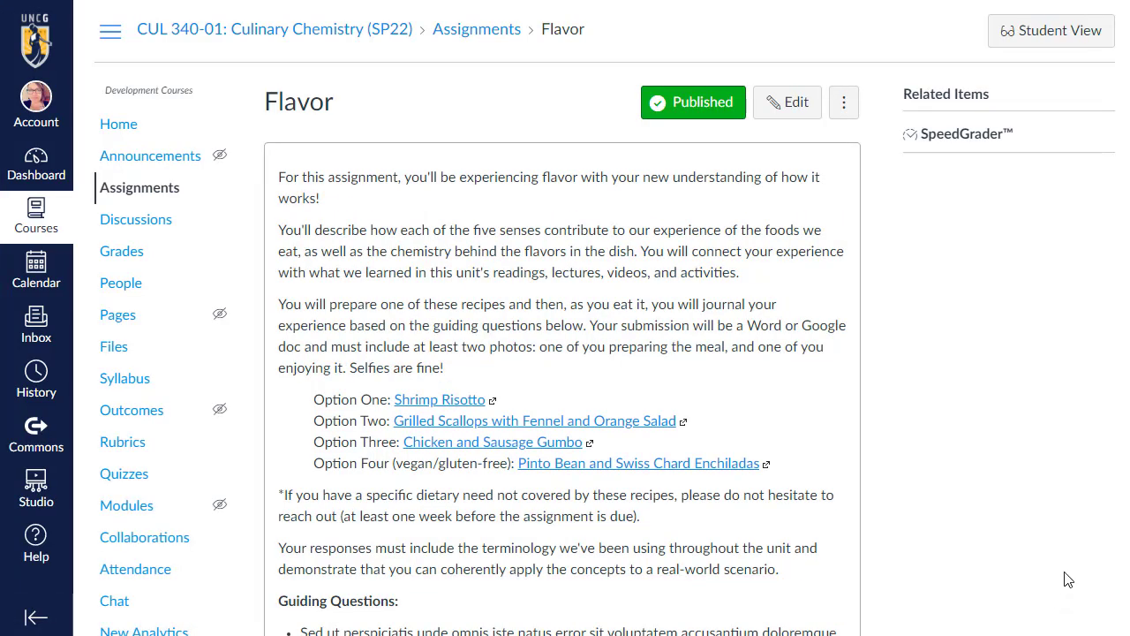
Reopen the Flavor assignment for editing and set its submission type to Online with File Uploads
click(795, 113)
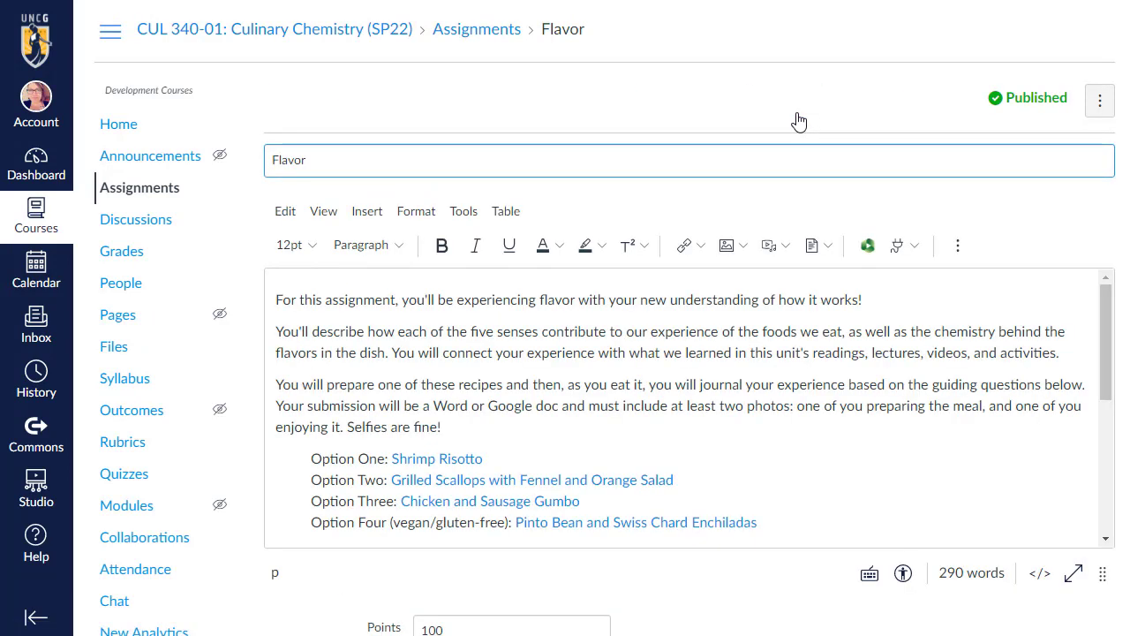
scroll(340, 609, down, 5)
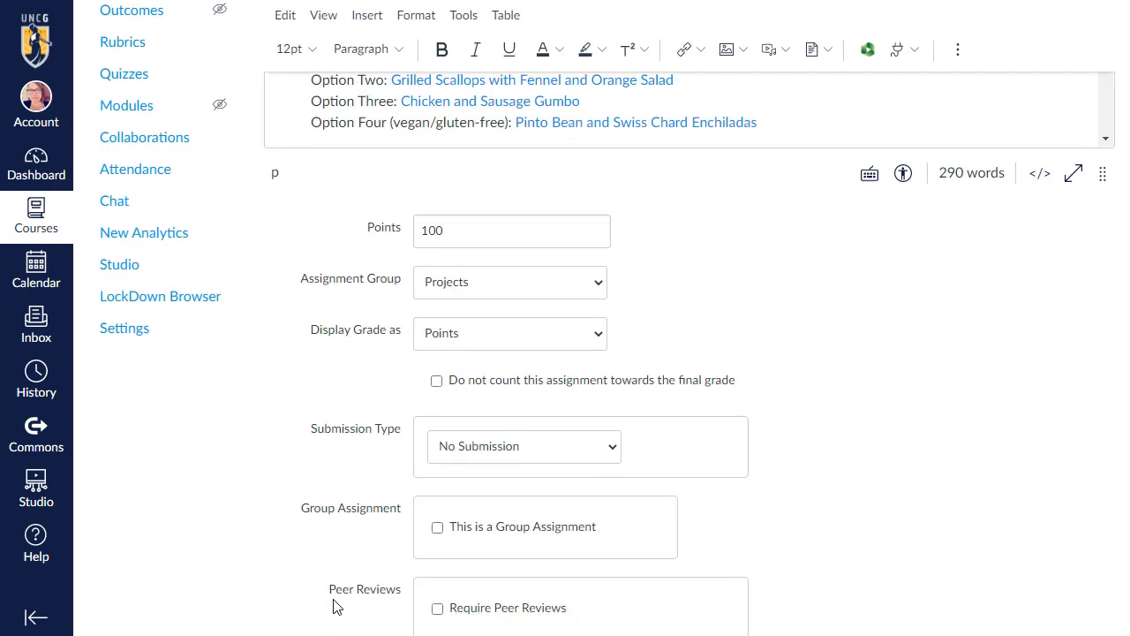
scroll(334, 604, down, 3)
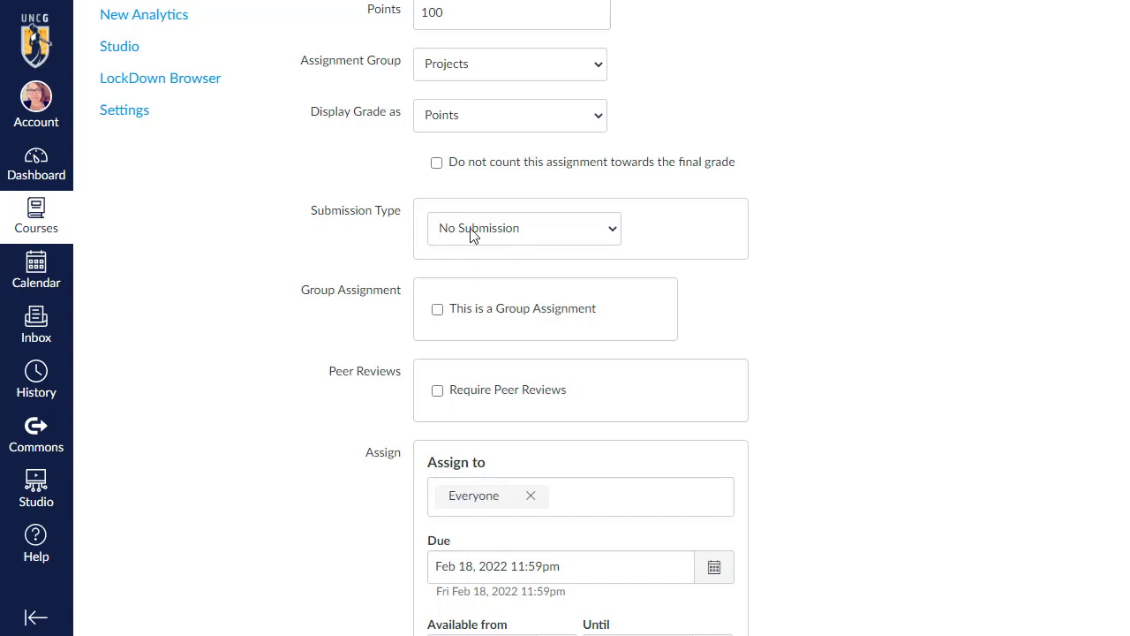
click(475, 232)
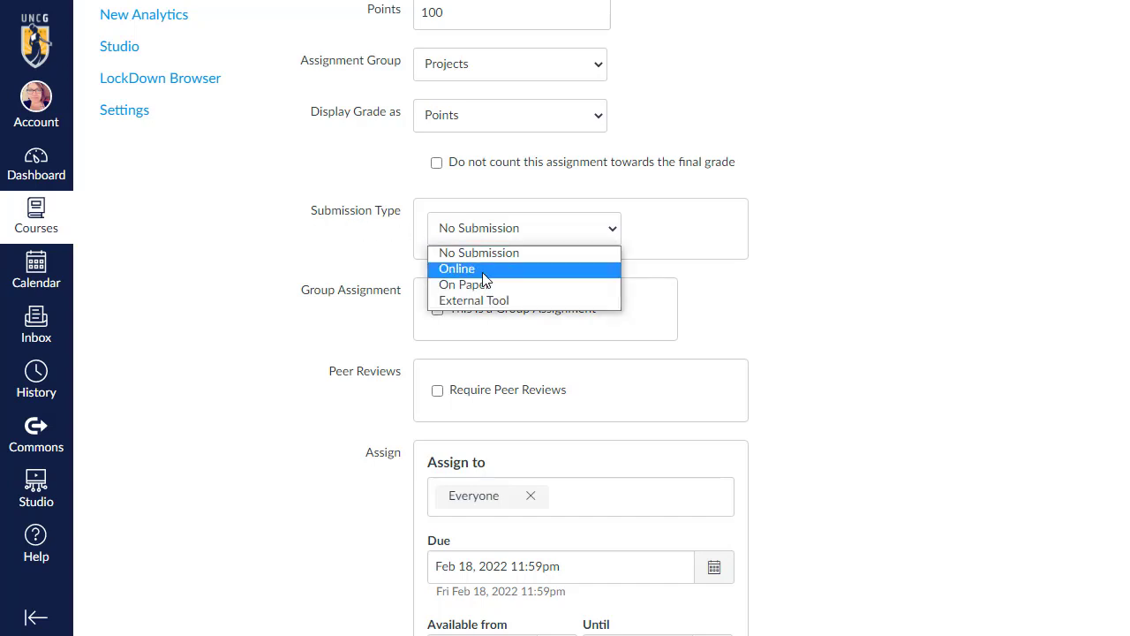
click(484, 267)
click(362, 292)
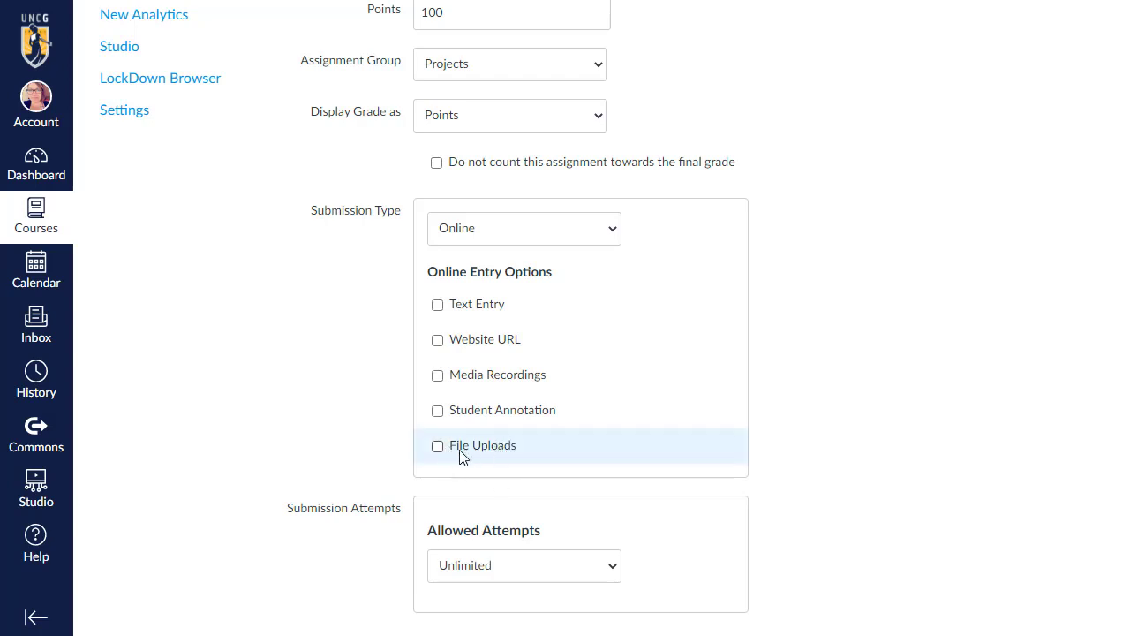
click(437, 447)
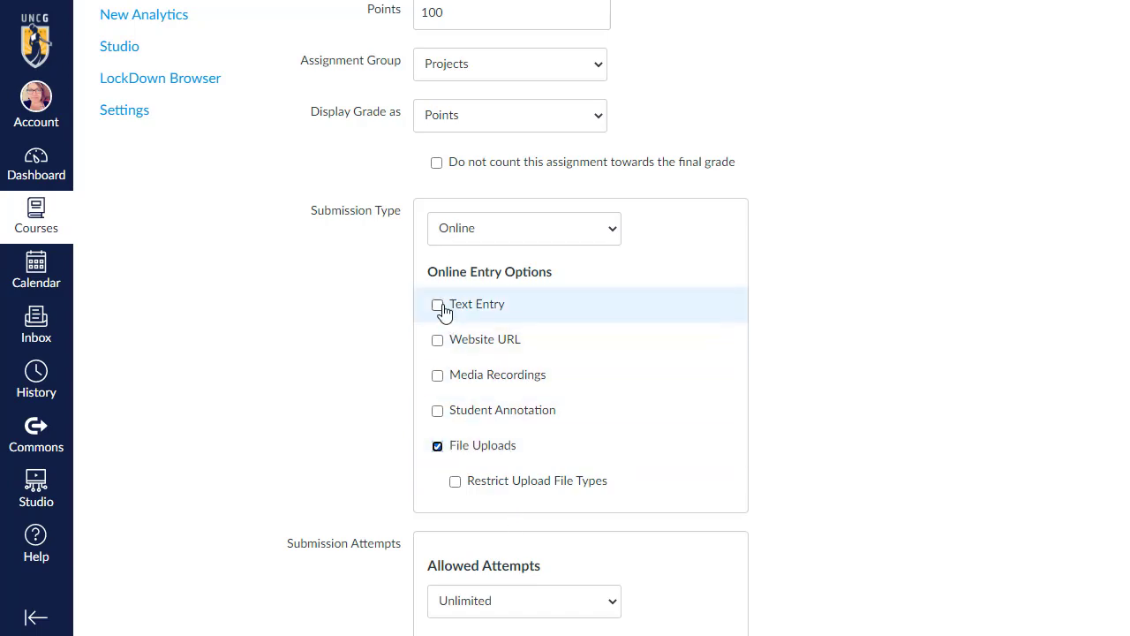
Review the Flavor assignment's remaining settings down to its due and availability dates, opening the Until calendar without choosing a date
scroll(813, 494, up, 6)
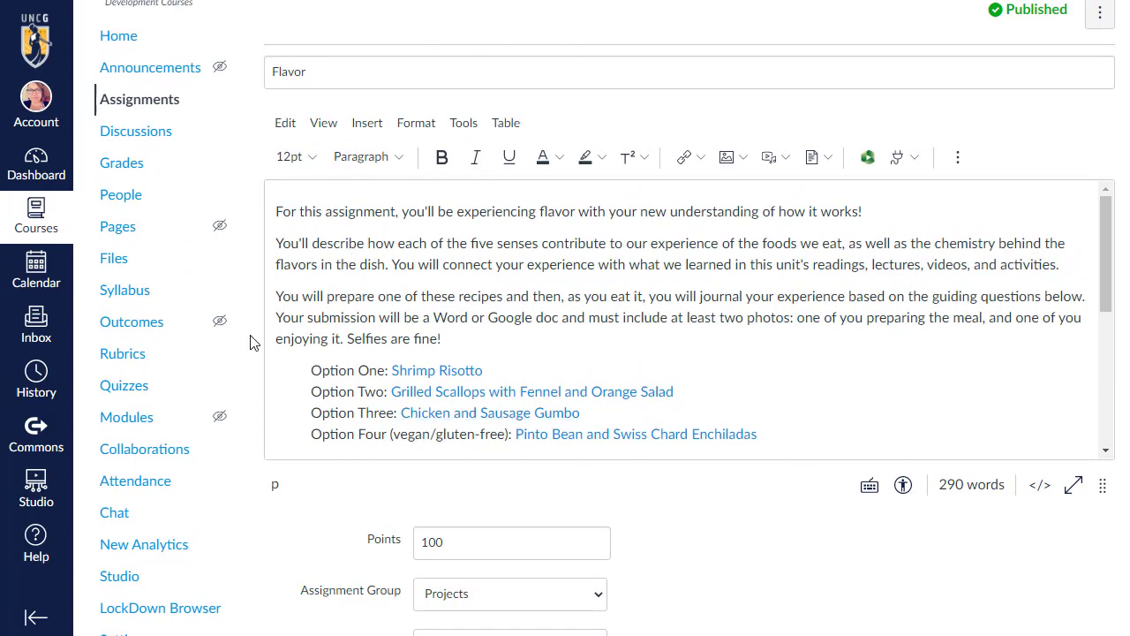
scroll(250, 342, down, 5)
scroll(249, 343, down, 1)
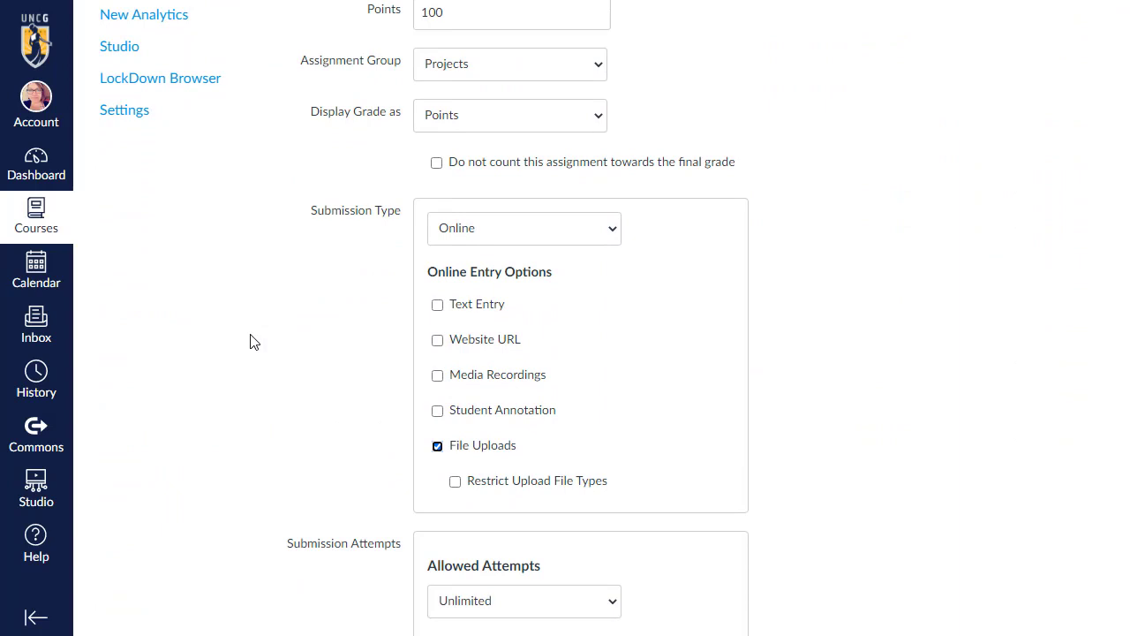
scroll(309, 426, down, 8)
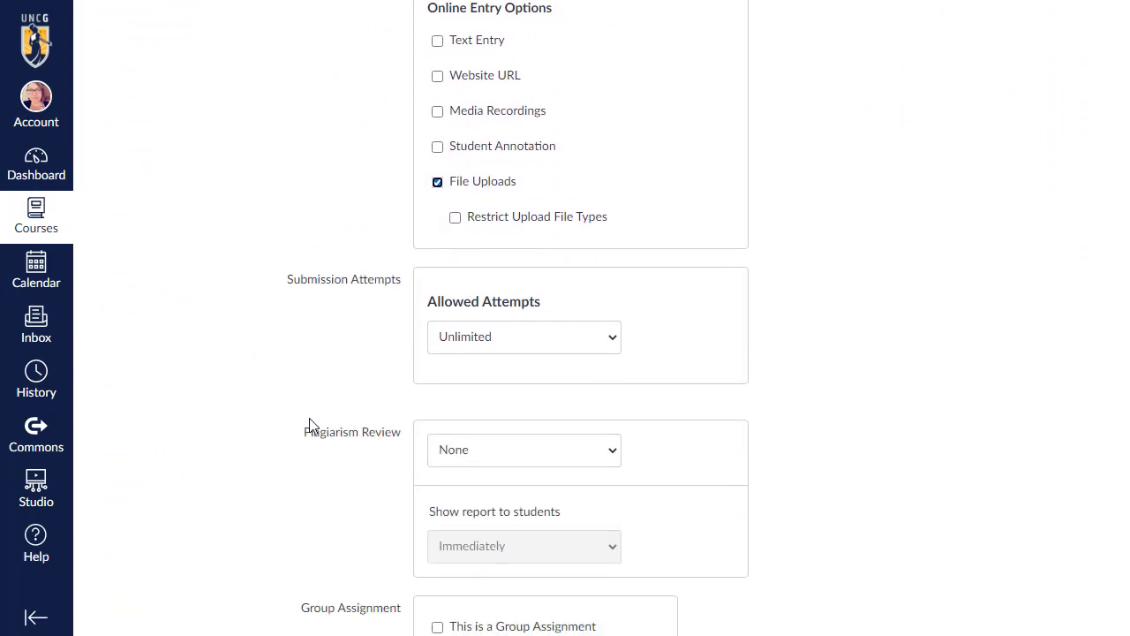
scroll(309, 425, down, 1)
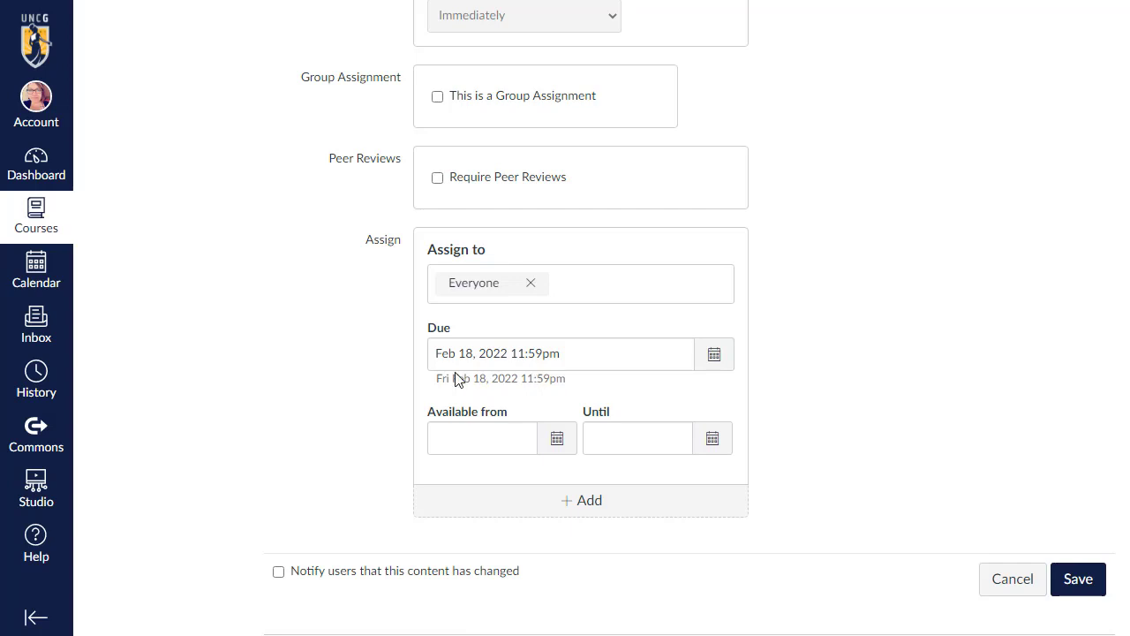
click(711, 443)
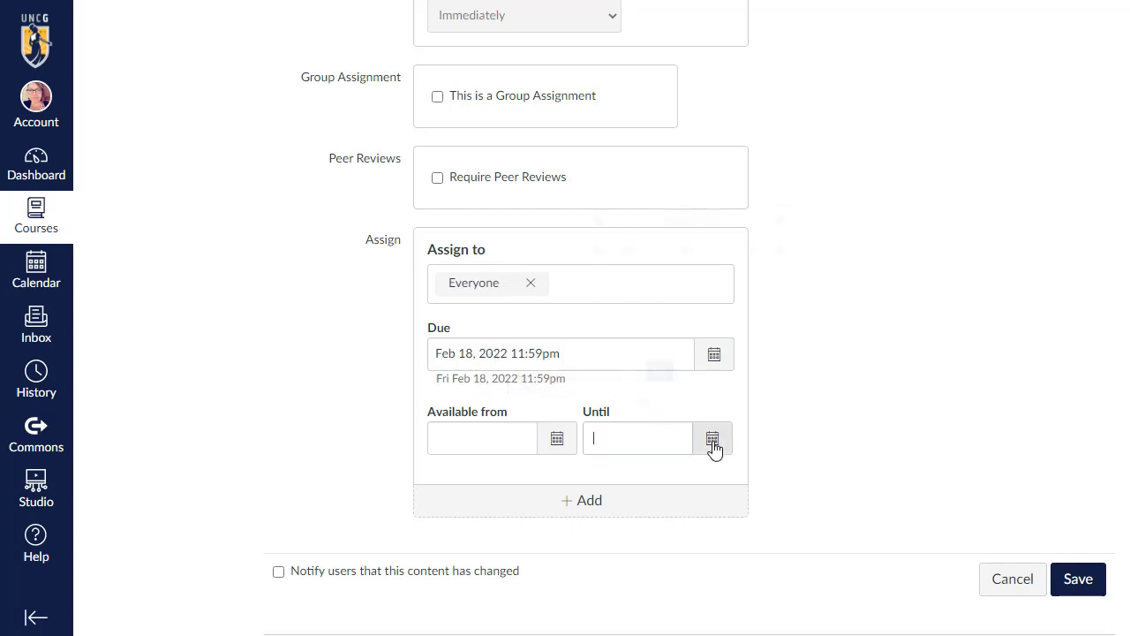
click(888, 365)
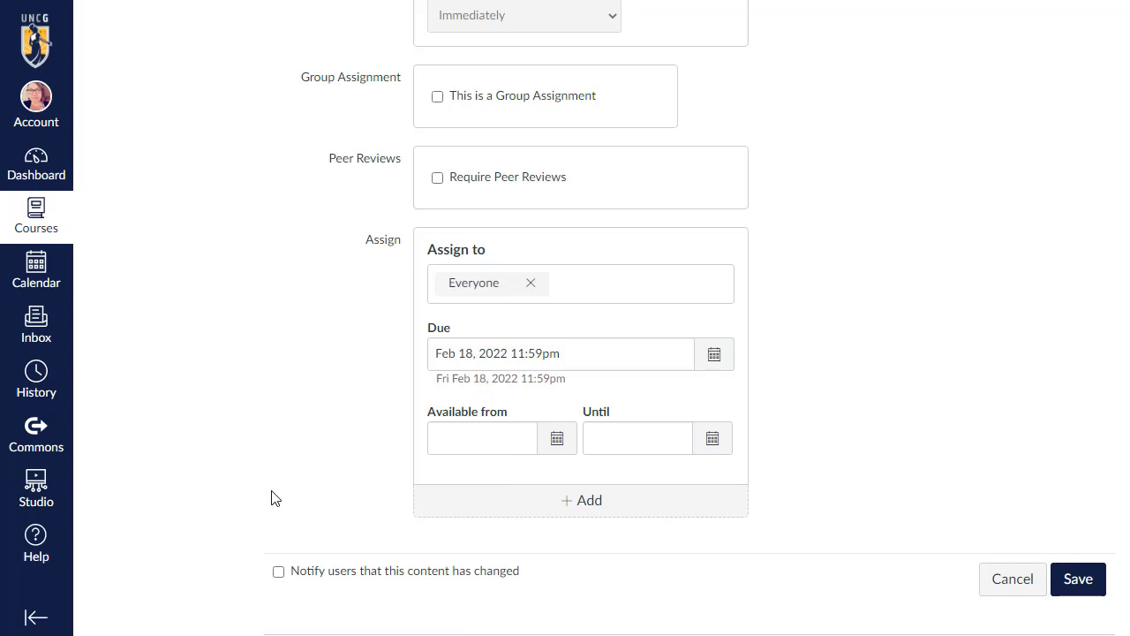
Add a second set of assignees and dates to the Flavor assignment, search its assignees for "test", and clear the search
click(568, 501)
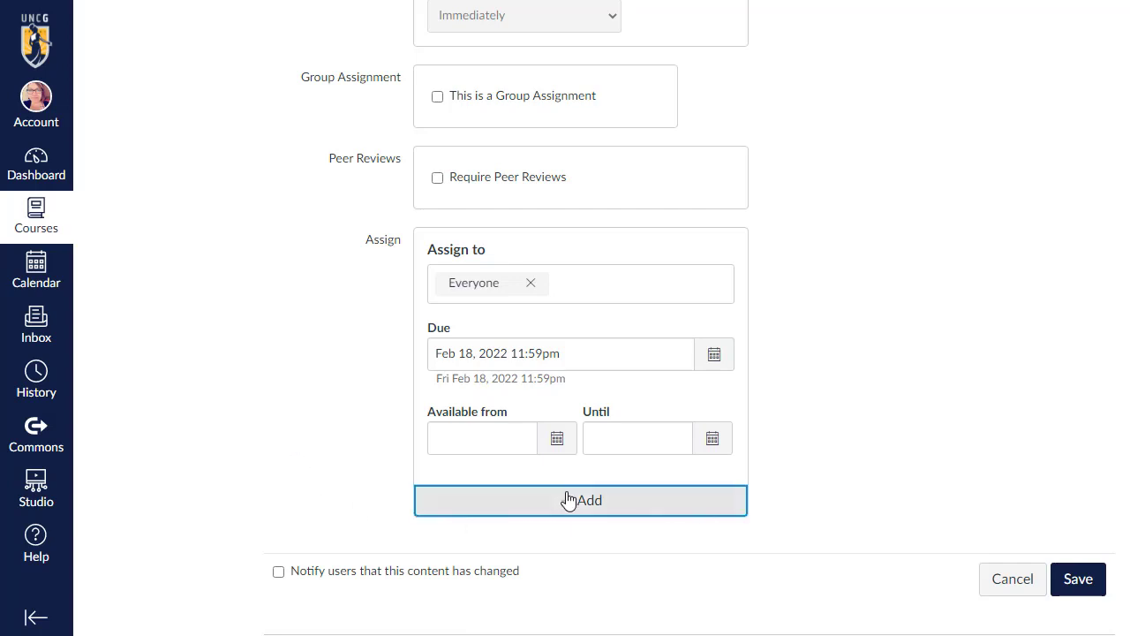
scroll(395, 522, down, 2)
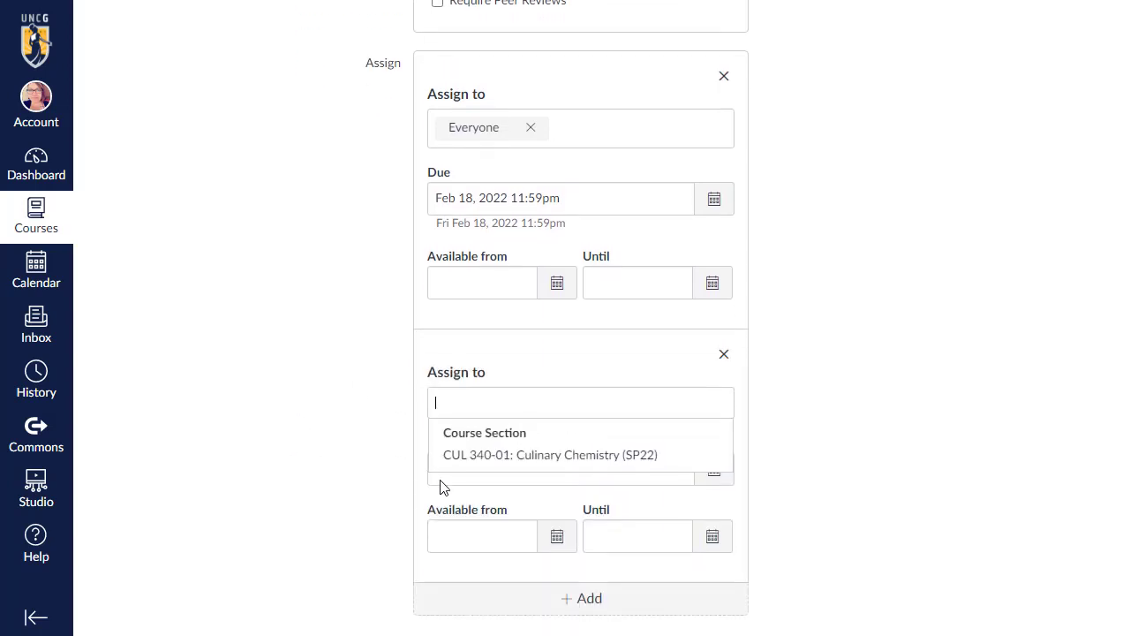
click(503, 402)
text(test)
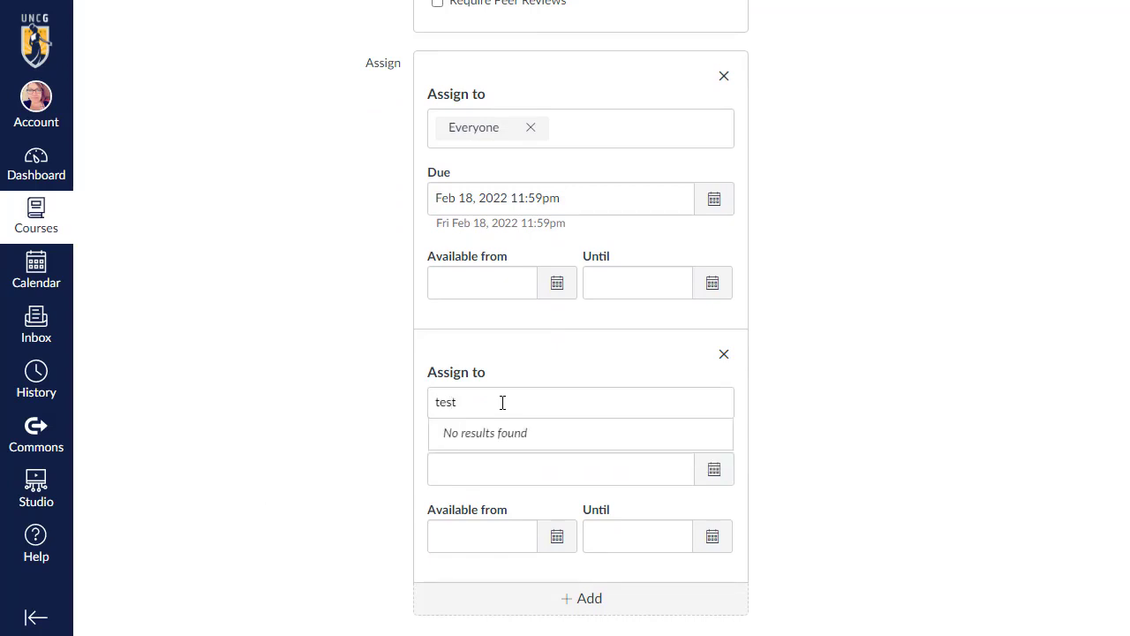
click(481, 433)
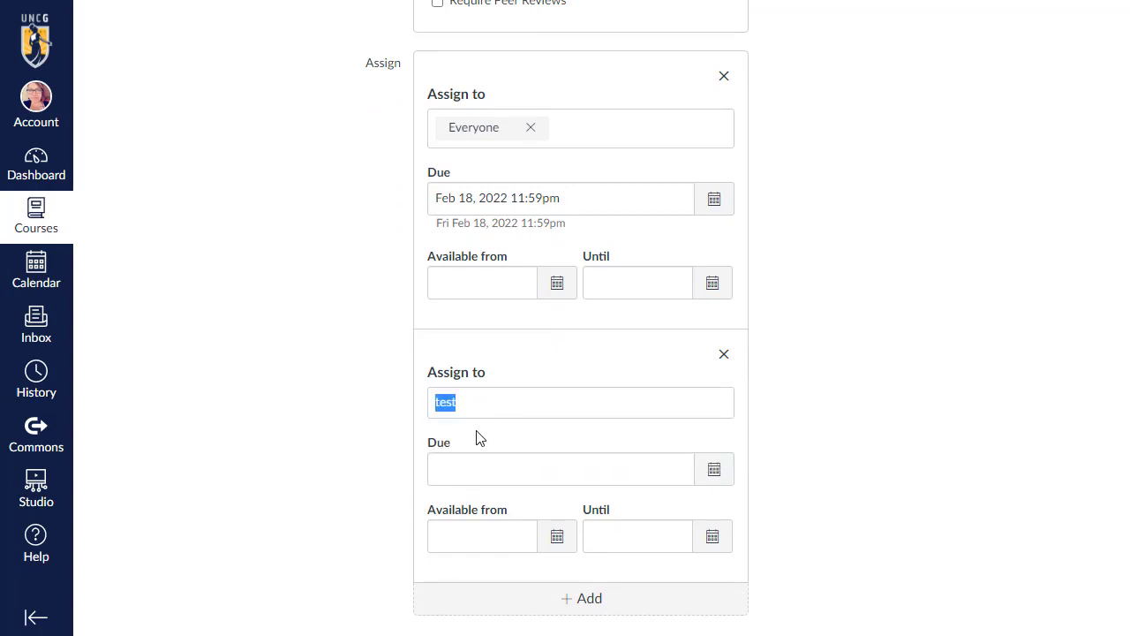
key(BackSpace)
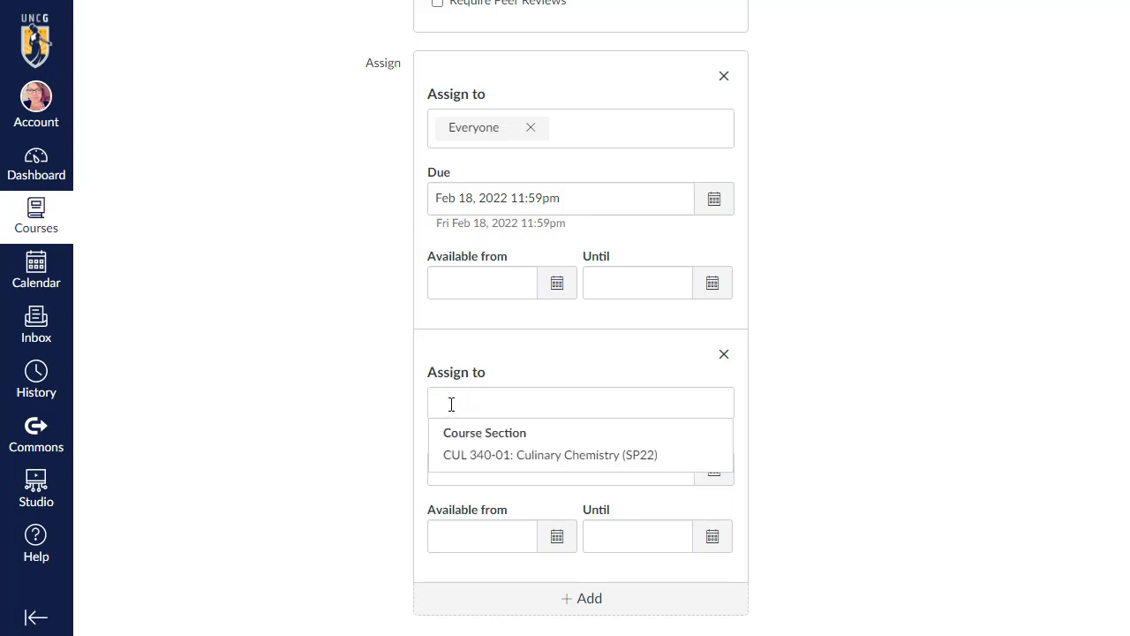
click(397, 383)
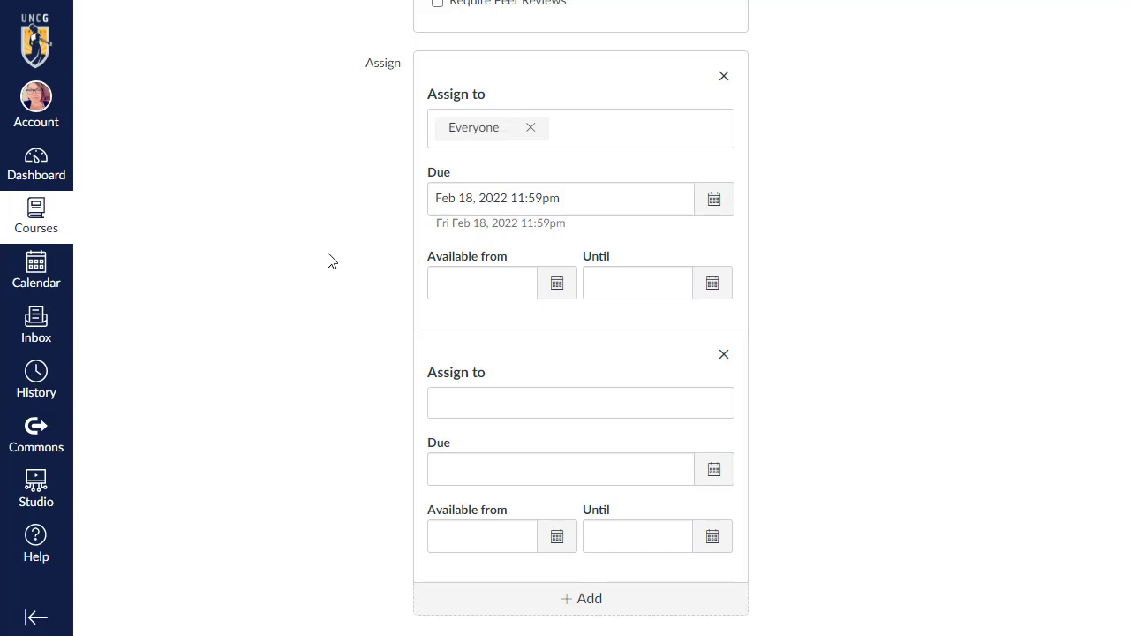
scroll(327, 260, down, 1)
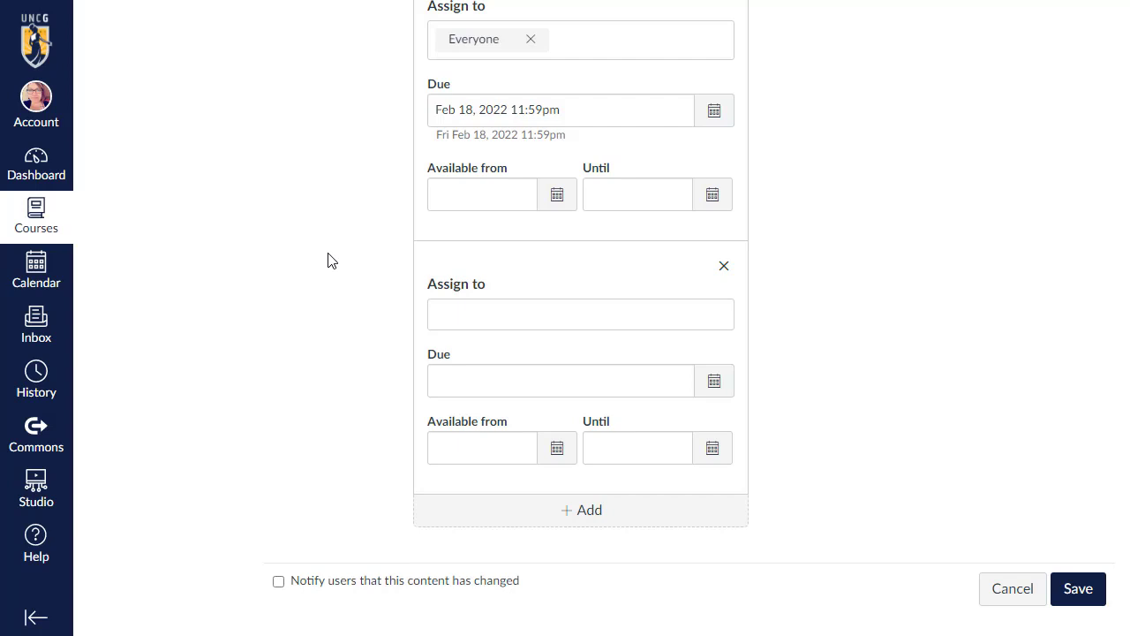
Remove the Flavor assignment's second set of assignees and dates, save the assignment, and review its saved details
click(722, 266)
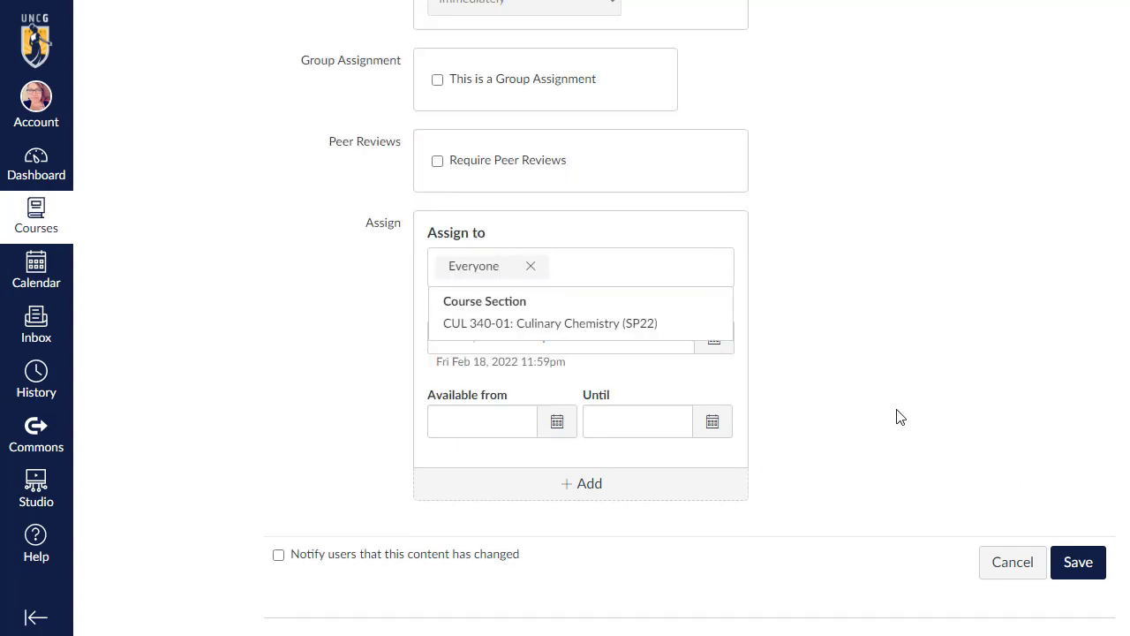
click(1088, 570)
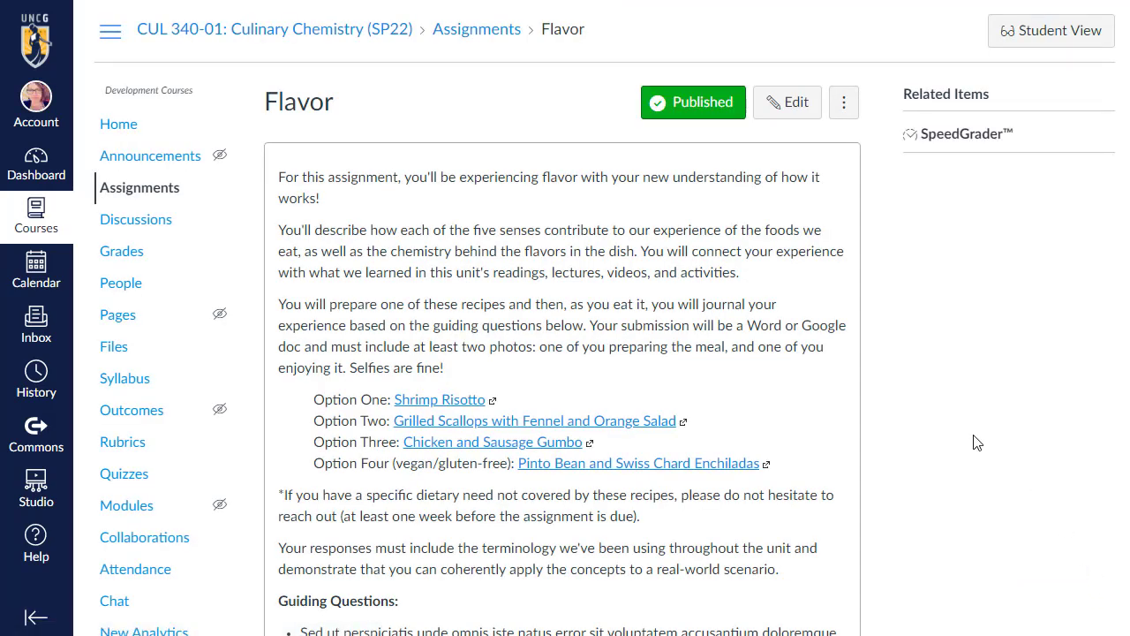
scroll(875, 402, down, 1)
scroll(875, 402, down, 5)
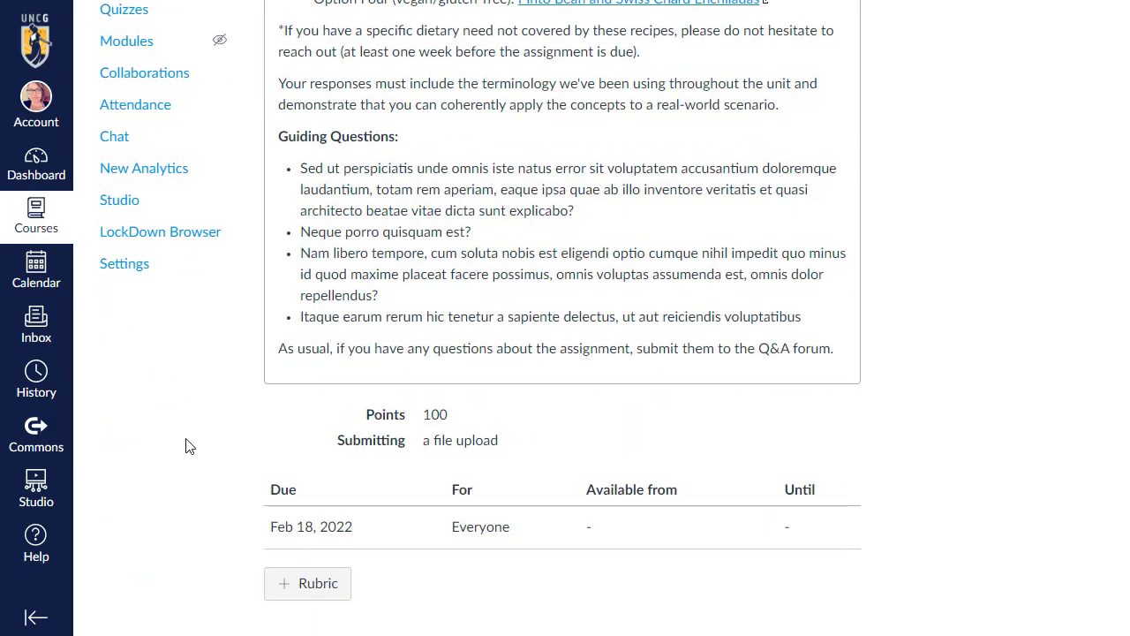
scroll(953, 422, up, 6)
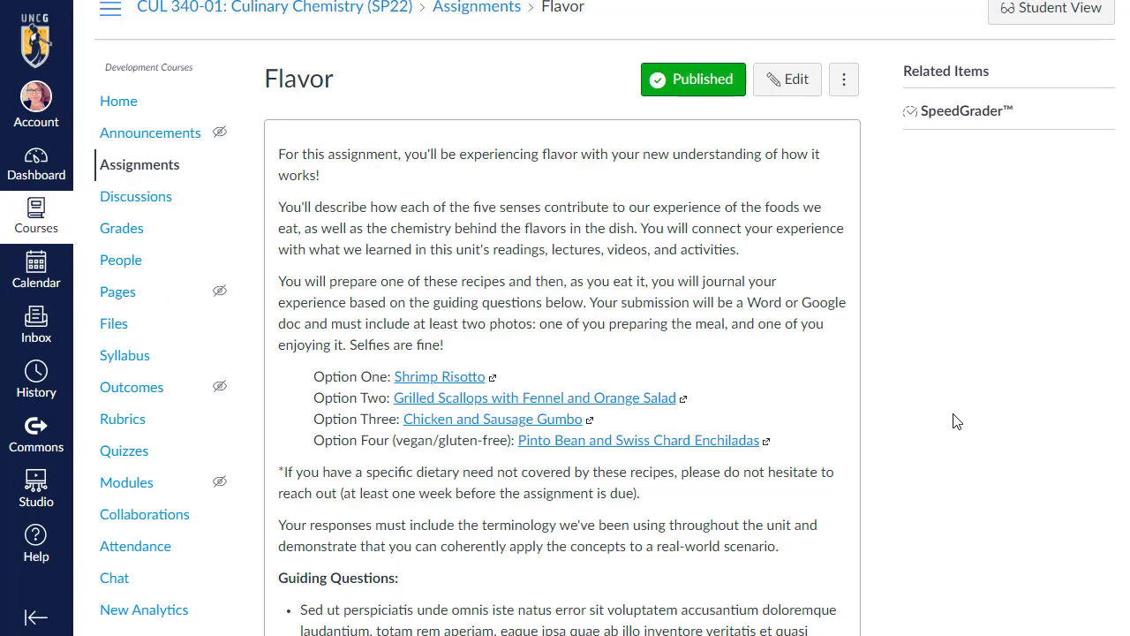
As a student, submit CUL 340-01 Syllabus - Spring 2022.pdf to the Flavor assignment, and return to the instructor view
click(1024, 35)
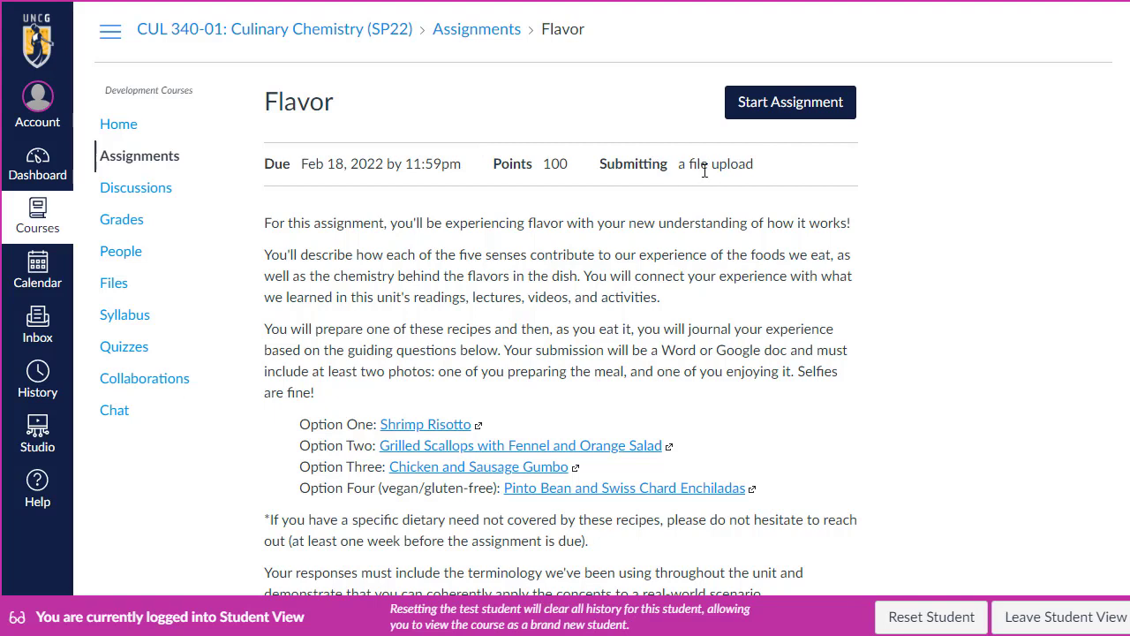
click(759, 100)
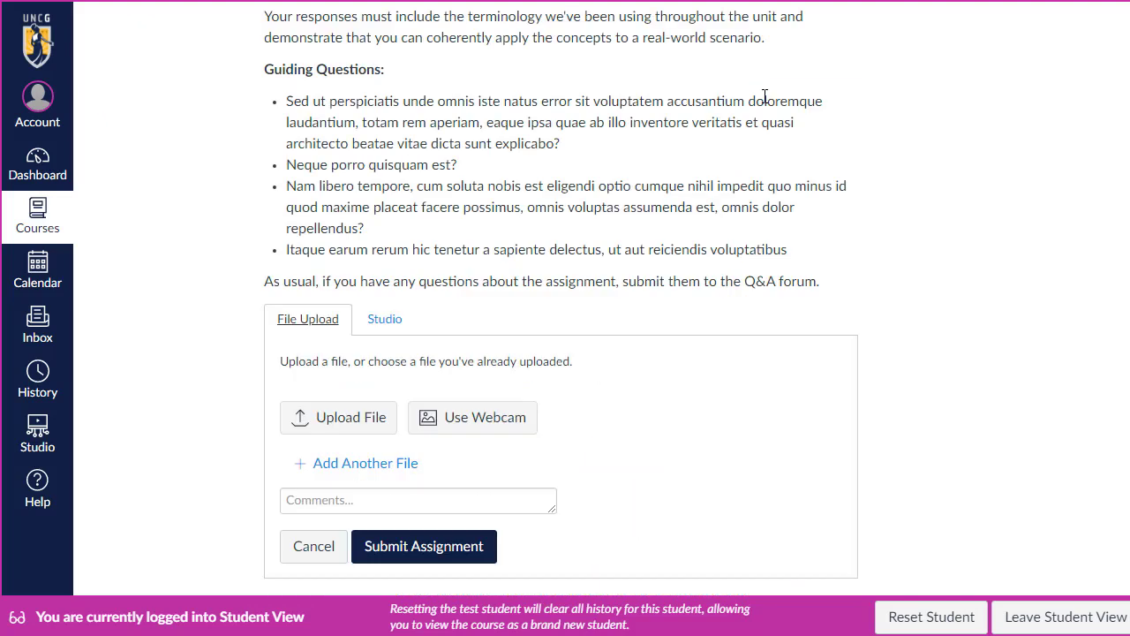
click(342, 423)
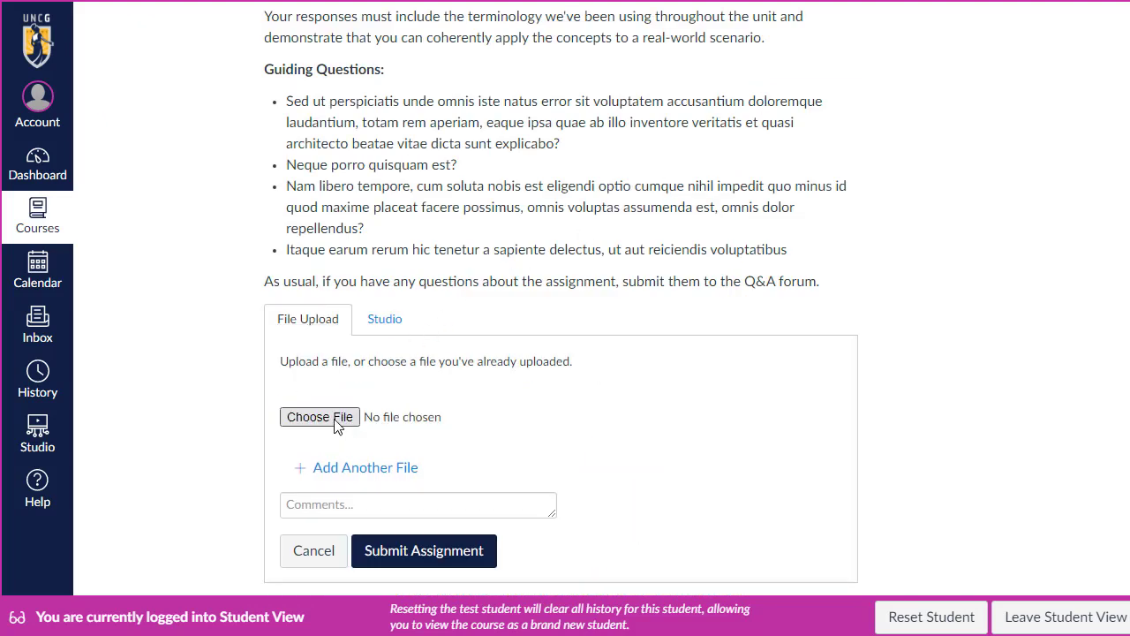
click(342, 423)
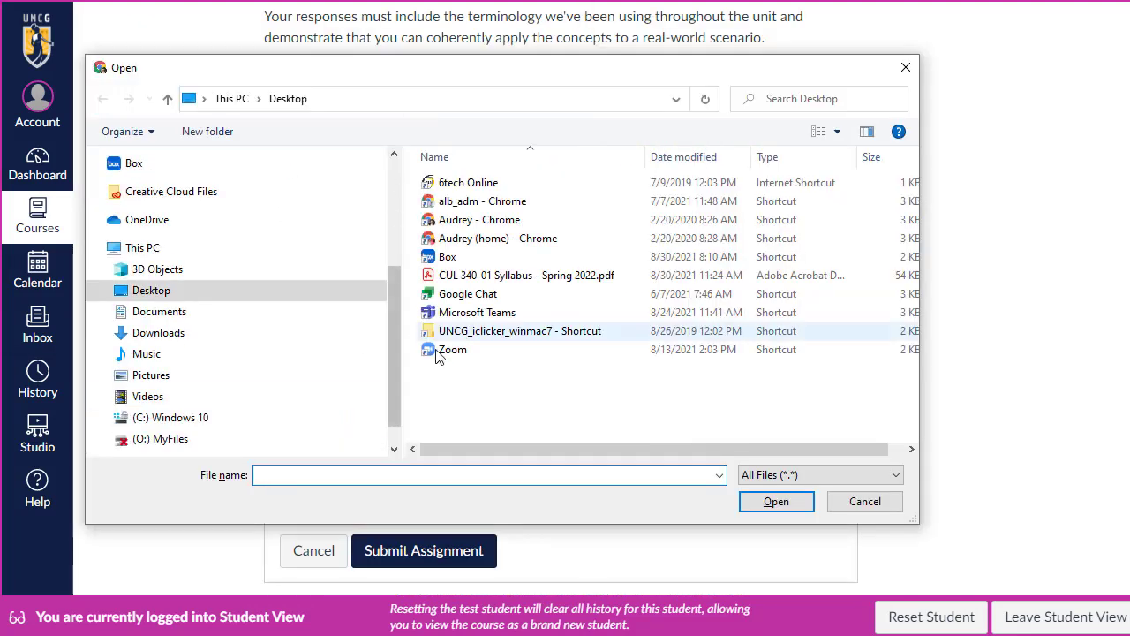
click(477, 276)
click(769, 505)
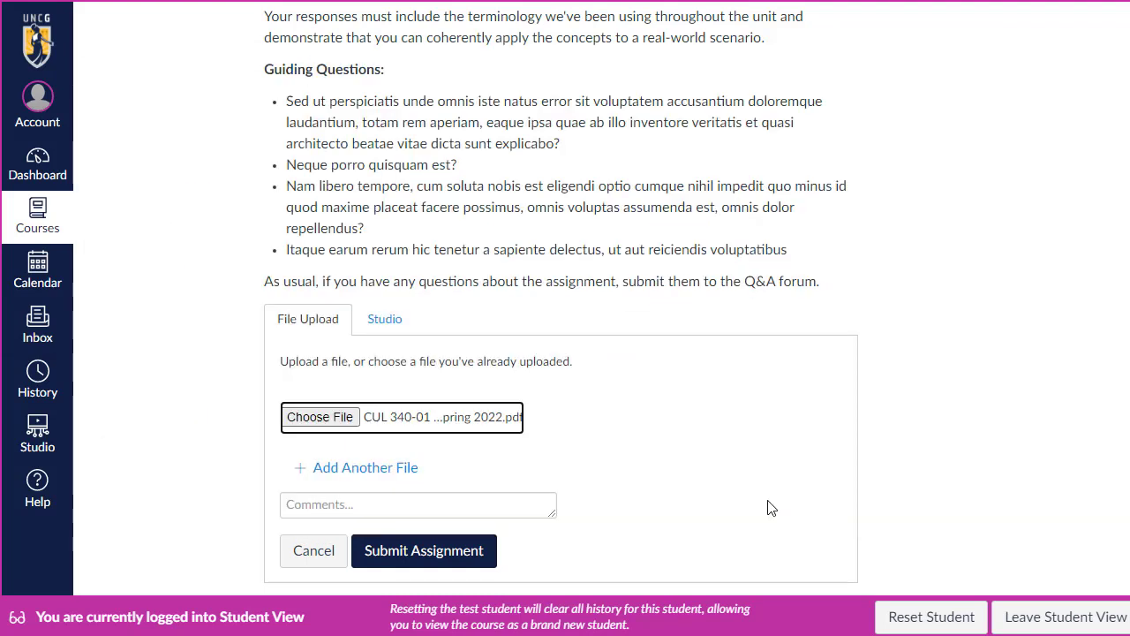
click(408, 558)
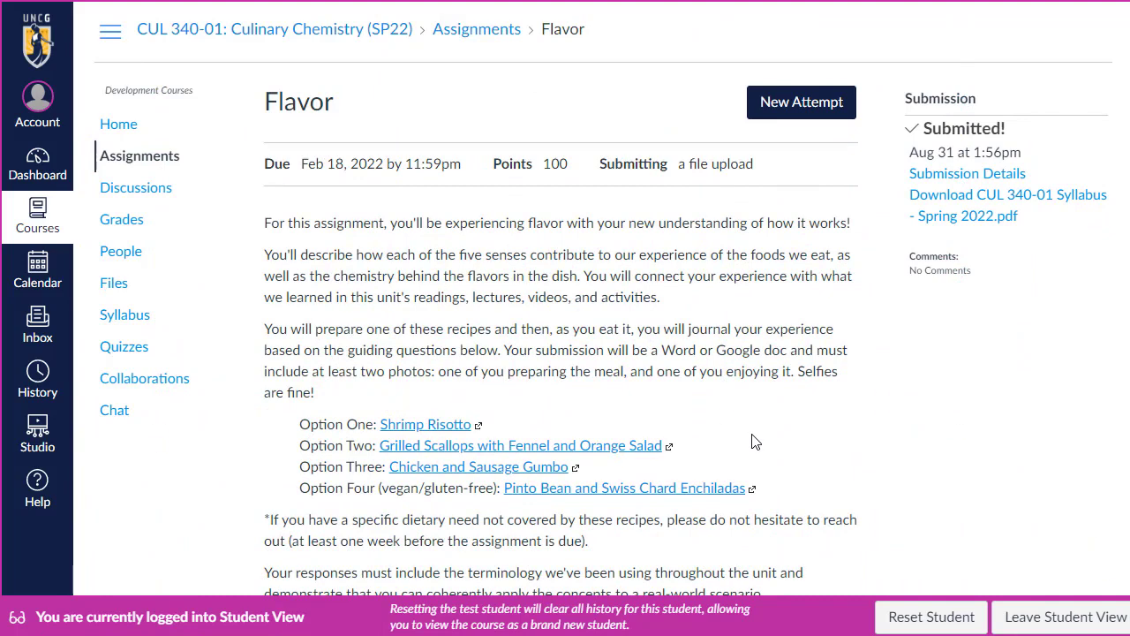
click(1026, 618)
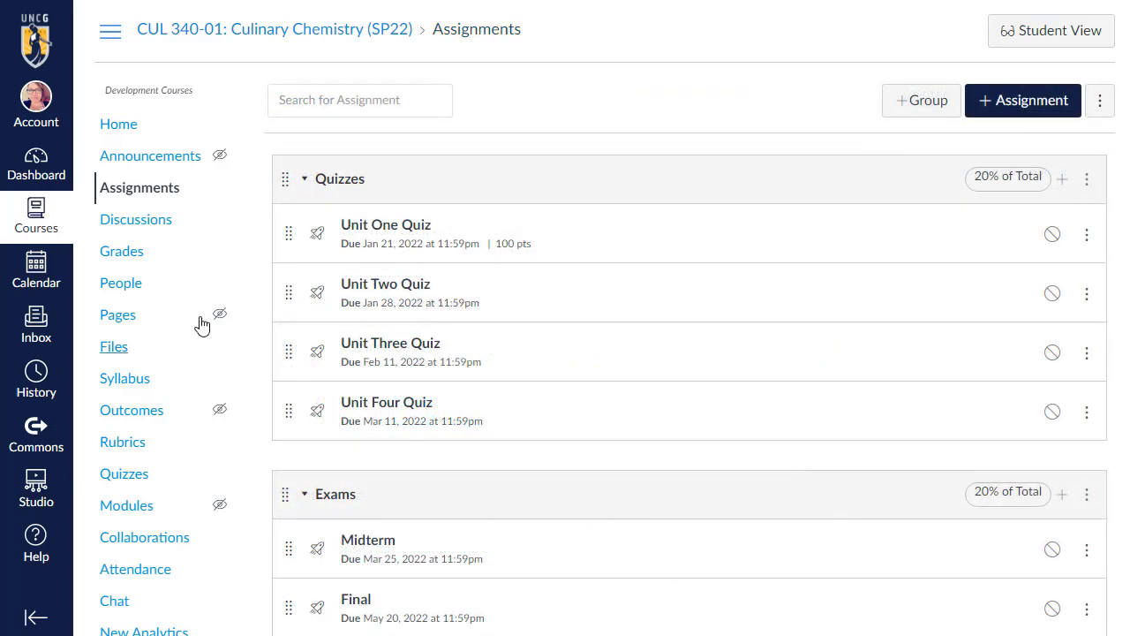
Open the Unit One Quiz for editing and enter the instructions "You have one attempt. You must complete the quiz within 30 minutes."
click(377, 232)
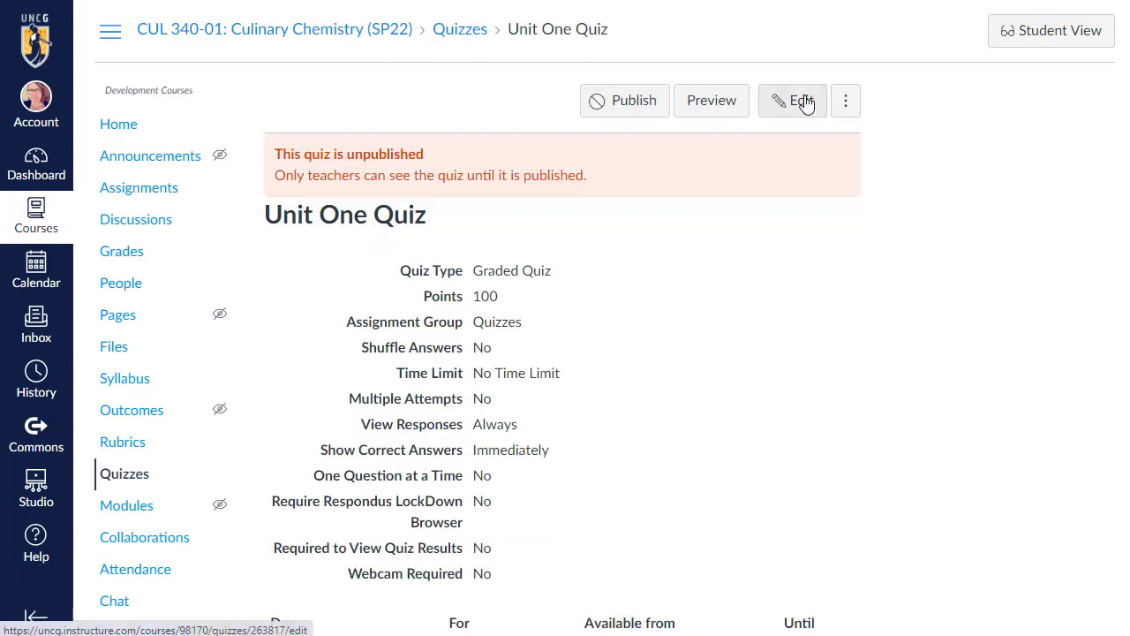
click(803, 103)
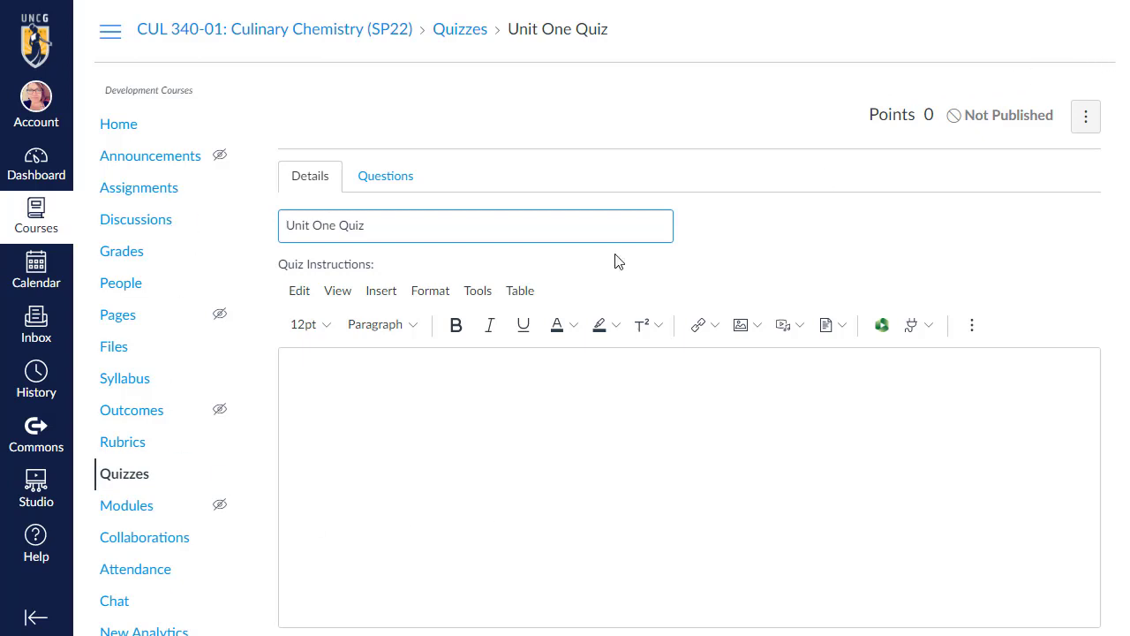
click(462, 457)
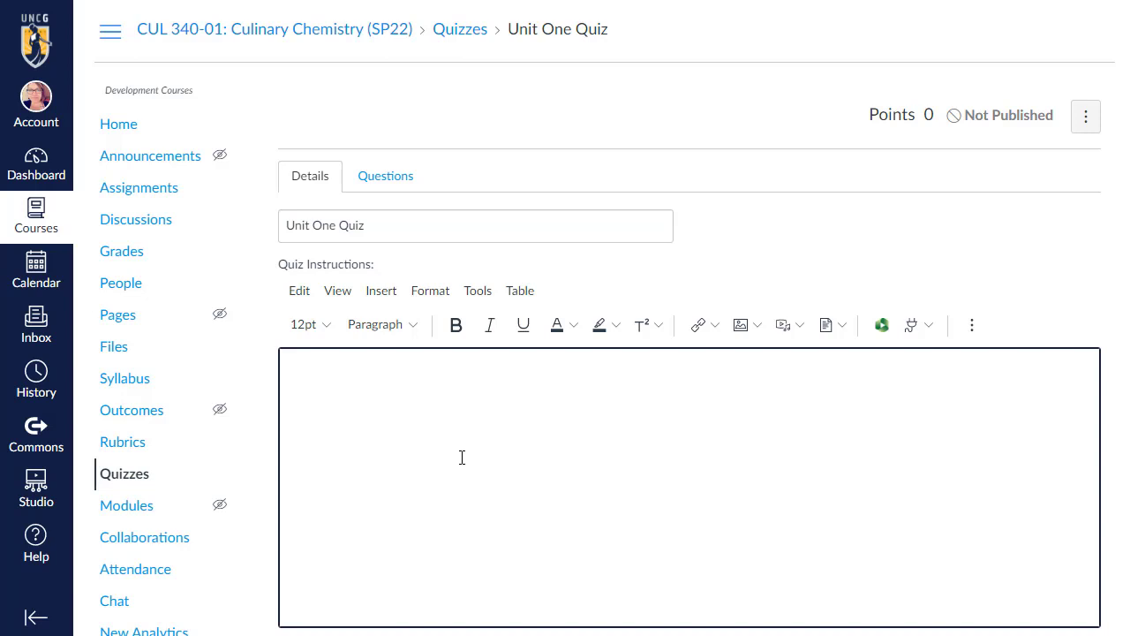
text(You have one attempt. You must complete the quiz within 30 minutes.)
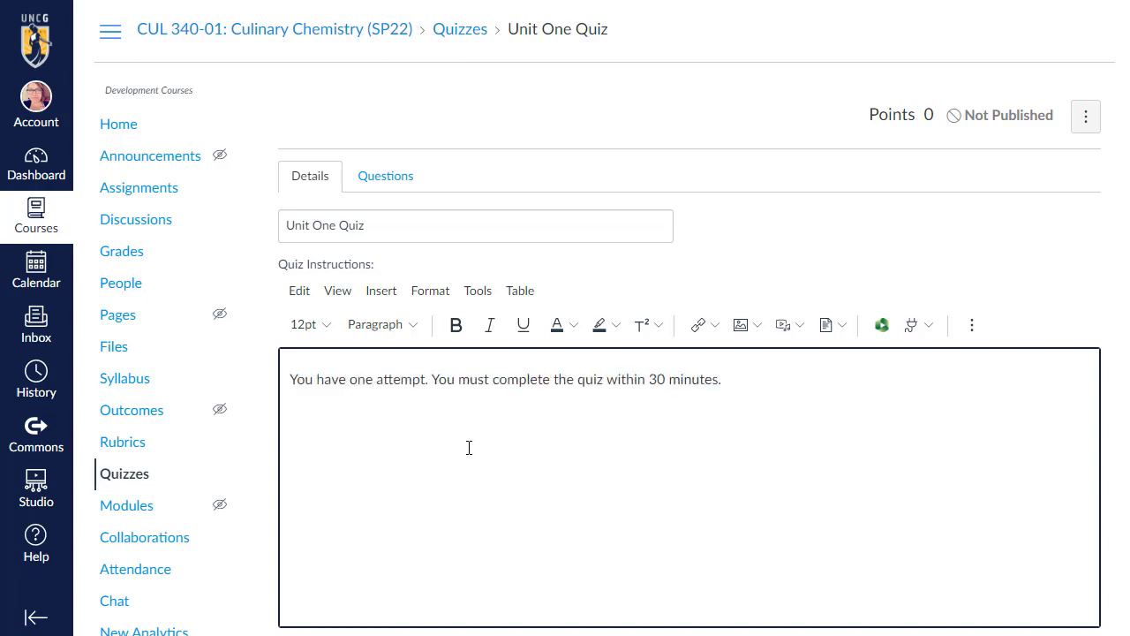
Review the Unit One Quiz's type, assignment group, options, restrictions and assignment dates
scroll(273, 419, down, 5)
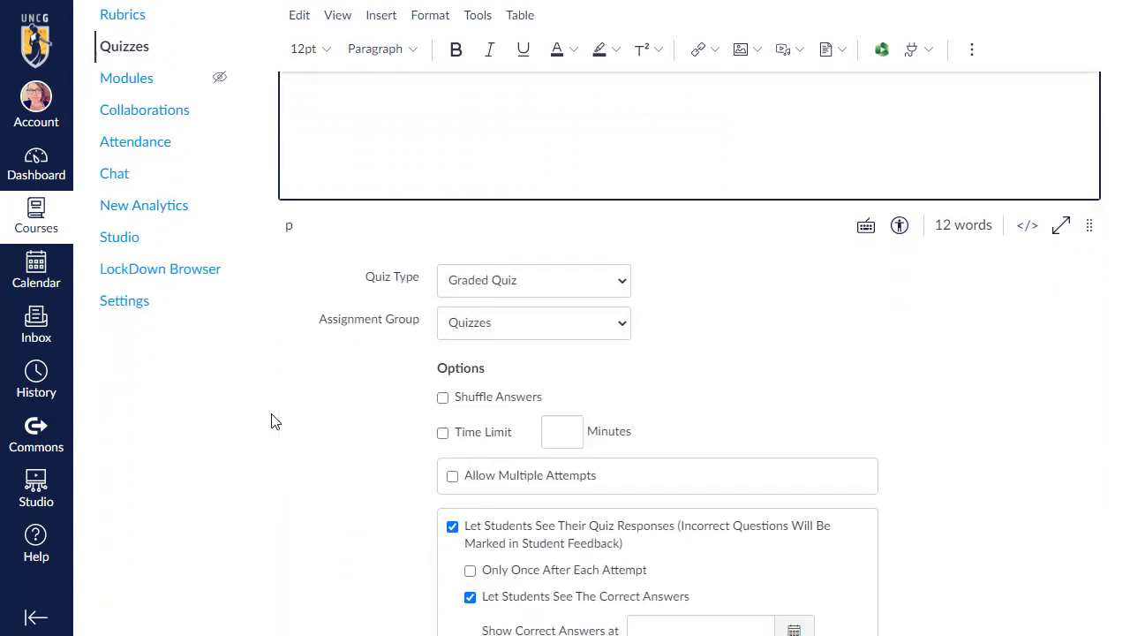
scroll(273, 421, down, 2)
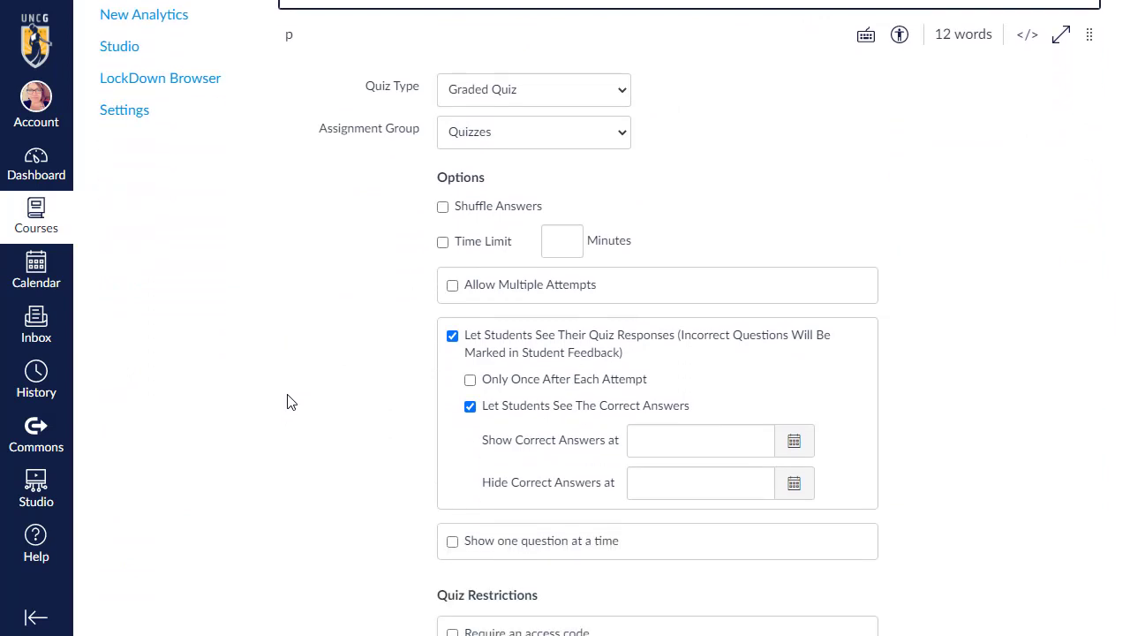
scroll(968, 454, down, 2)
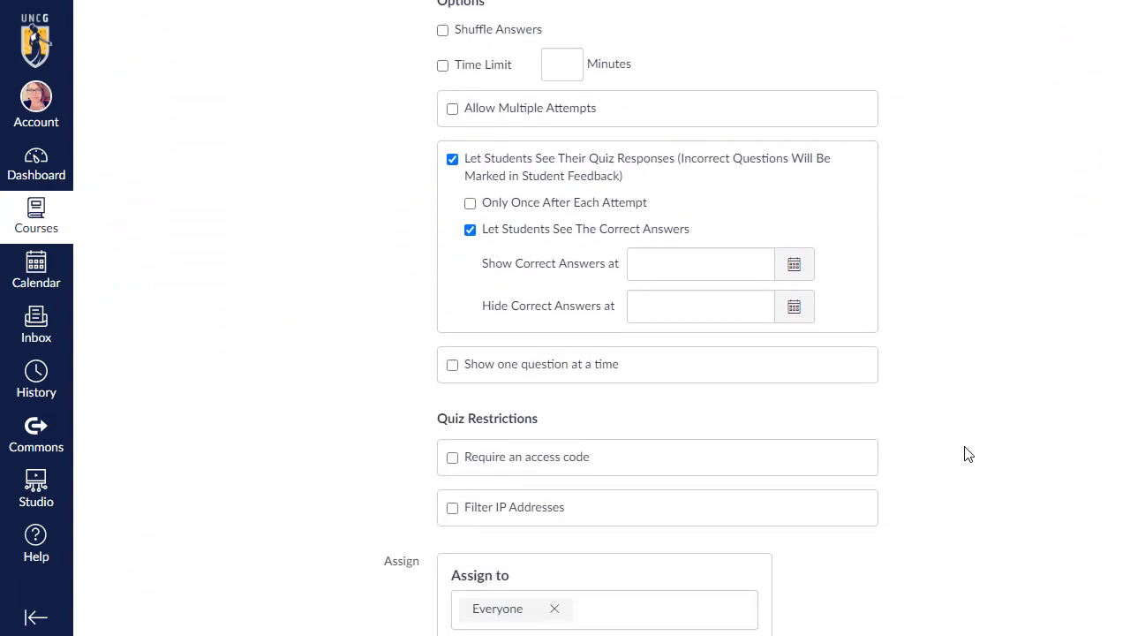
scroll(968, 453, down, 1)
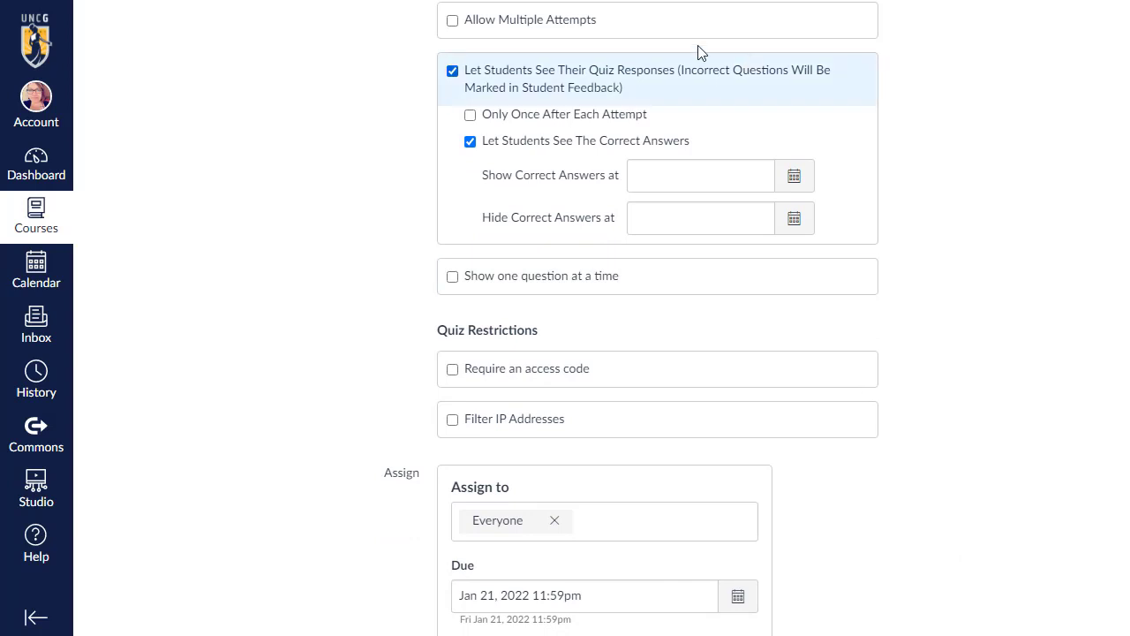
scroll(998, 446, down, 3)
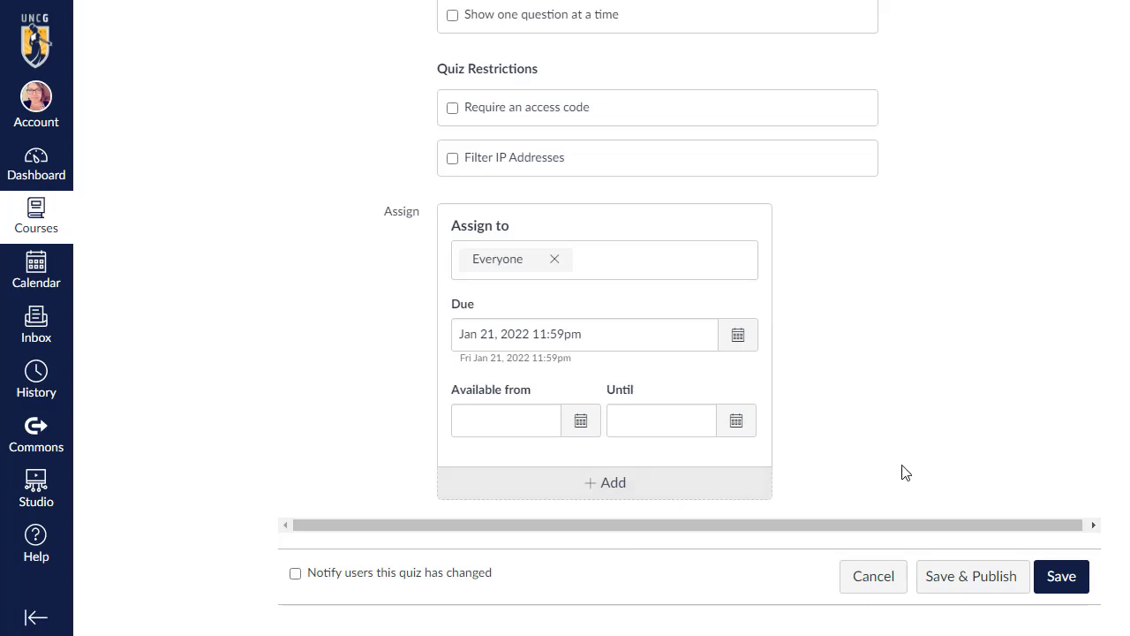
scroll(690, 318, up, 15)
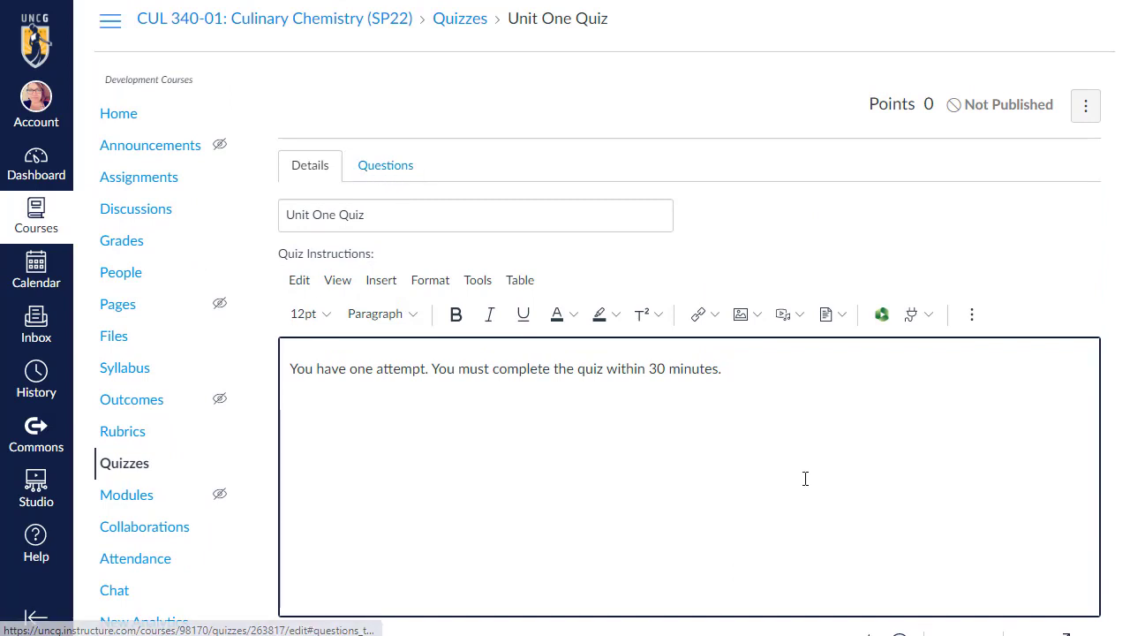
Add a multiple-choice question worth 100 points to the quiz, asking "Alcohol contains how many calories per gram?"
click(385, 172)
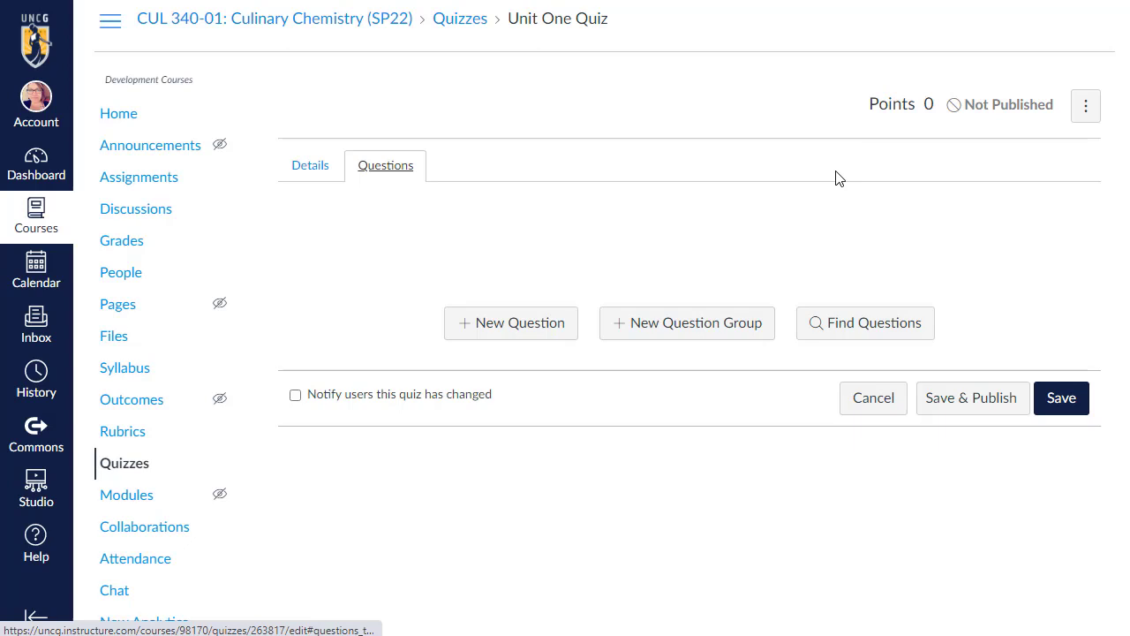
click(456, 325)
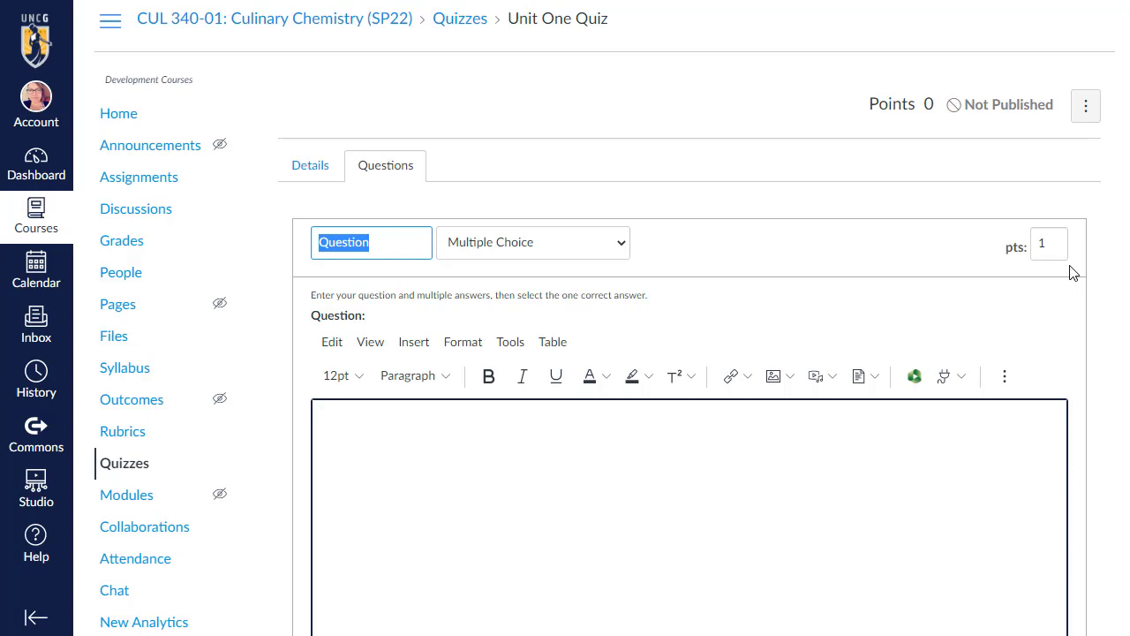
click(1056, 247)
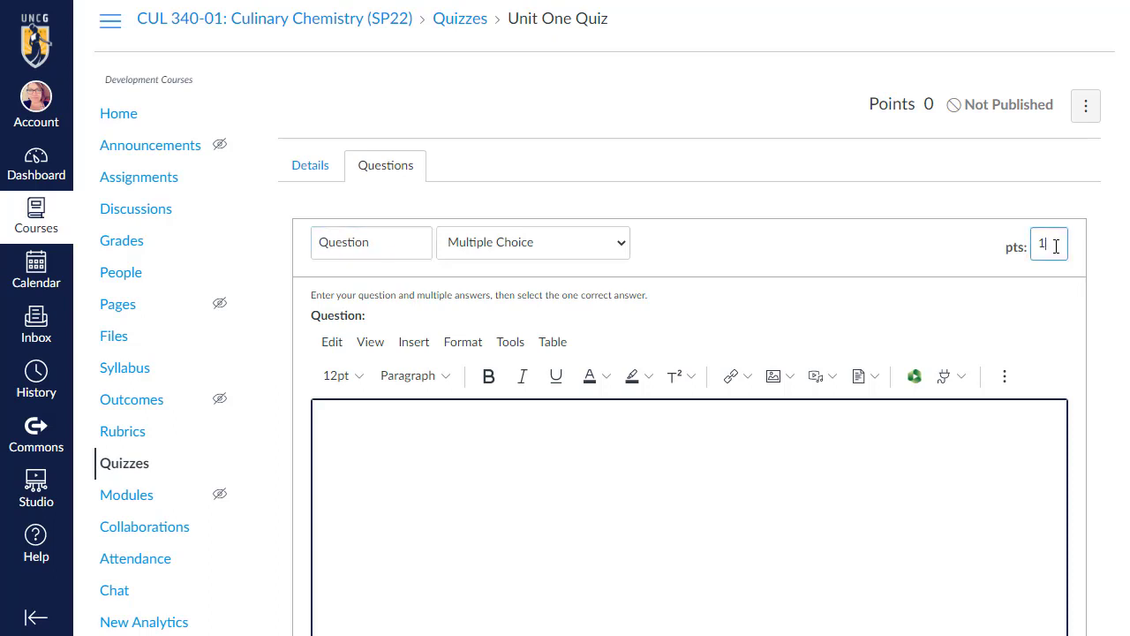
text(00)
click(551, 472)
text(Alcohol contains how many calories per gram?)
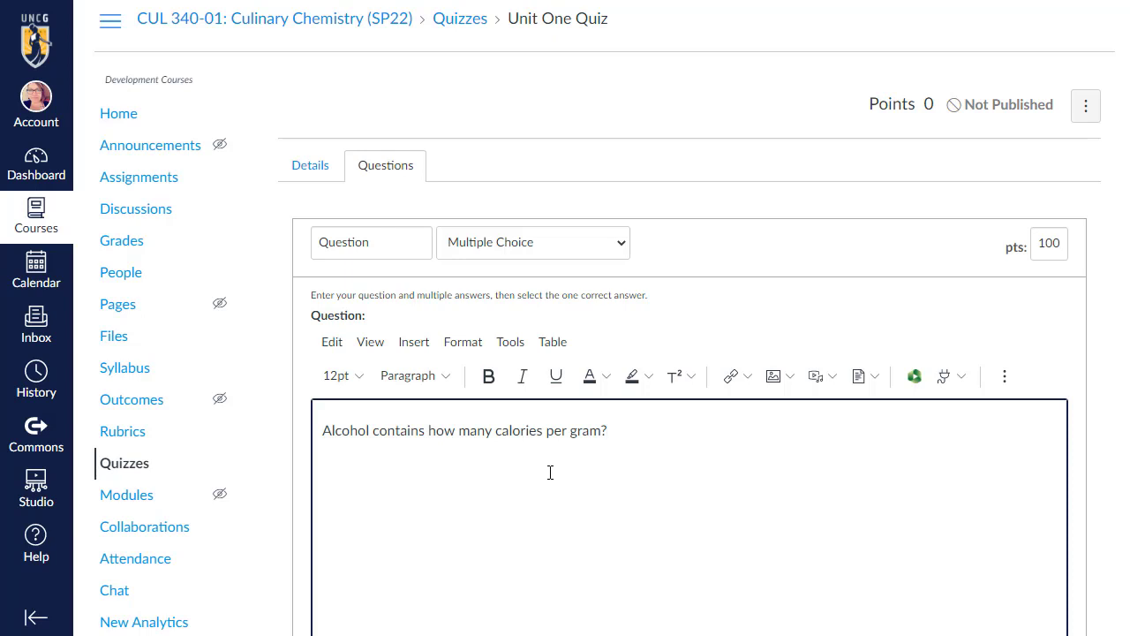
Enter 7 as the question's correct answer and 4, 9 and 5 as the other possible answers, and update the question
scroll(452, 454, down, 3)
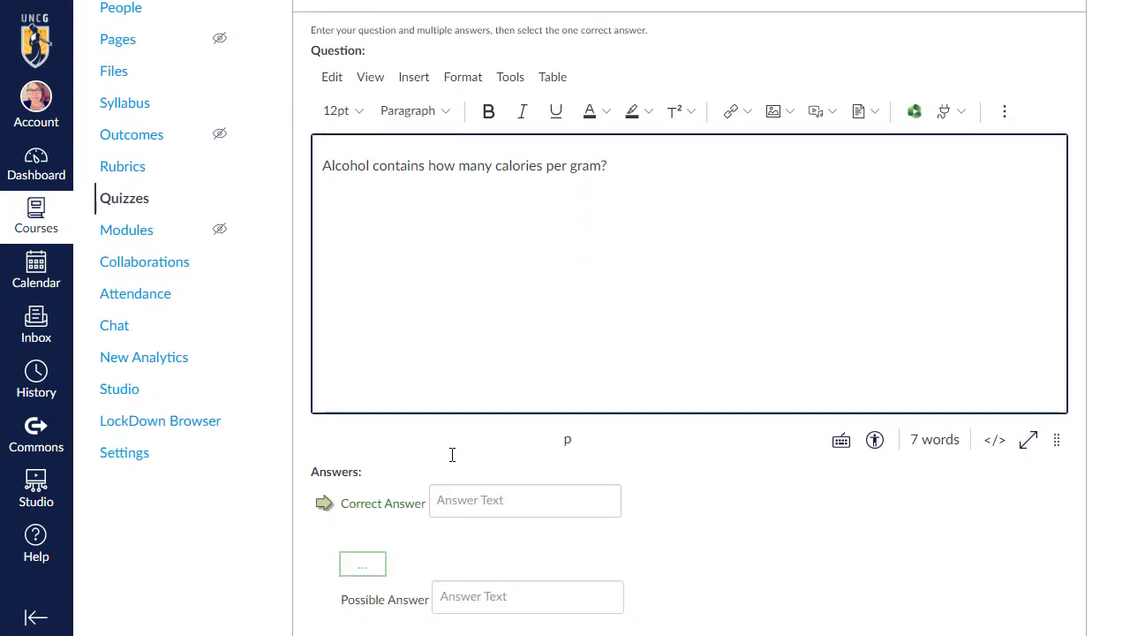
click(478, 499)
text(7)
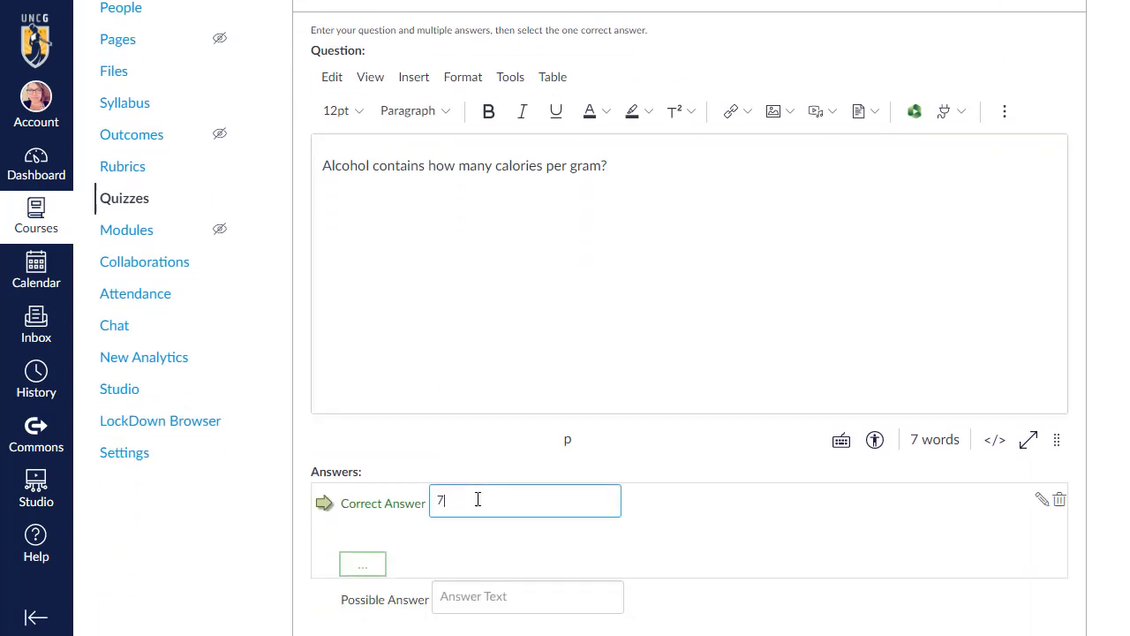
scroll(478, 499, down, 2)
click(461, 420)
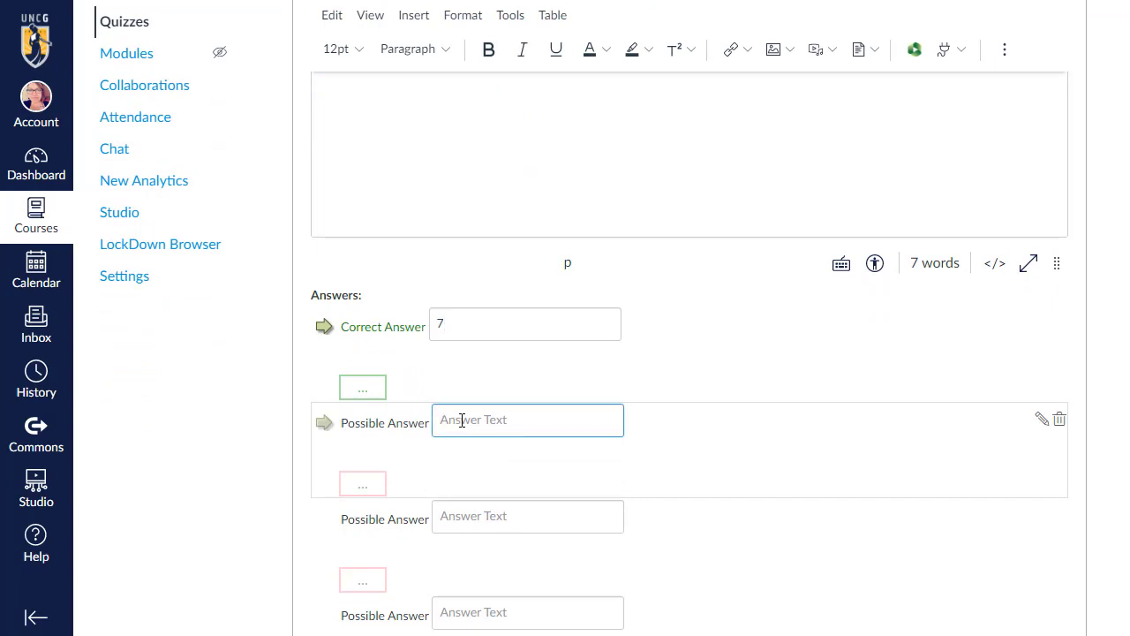
text(4)
scroll(471, 472, down, 1)
click(477, 421)
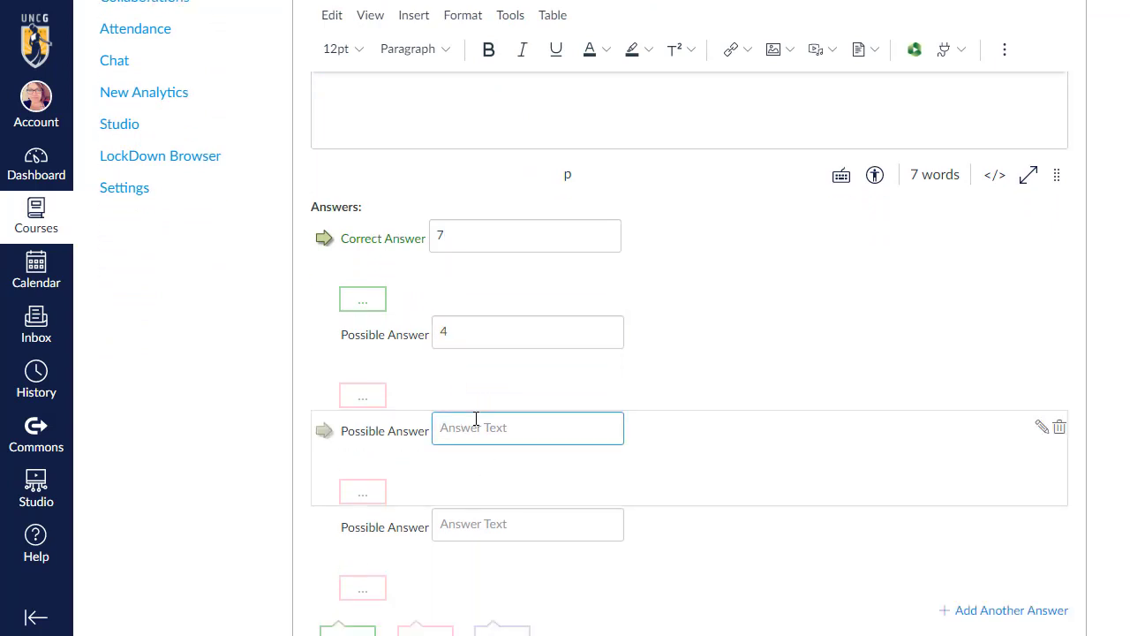
text(9)
click(457, 527)
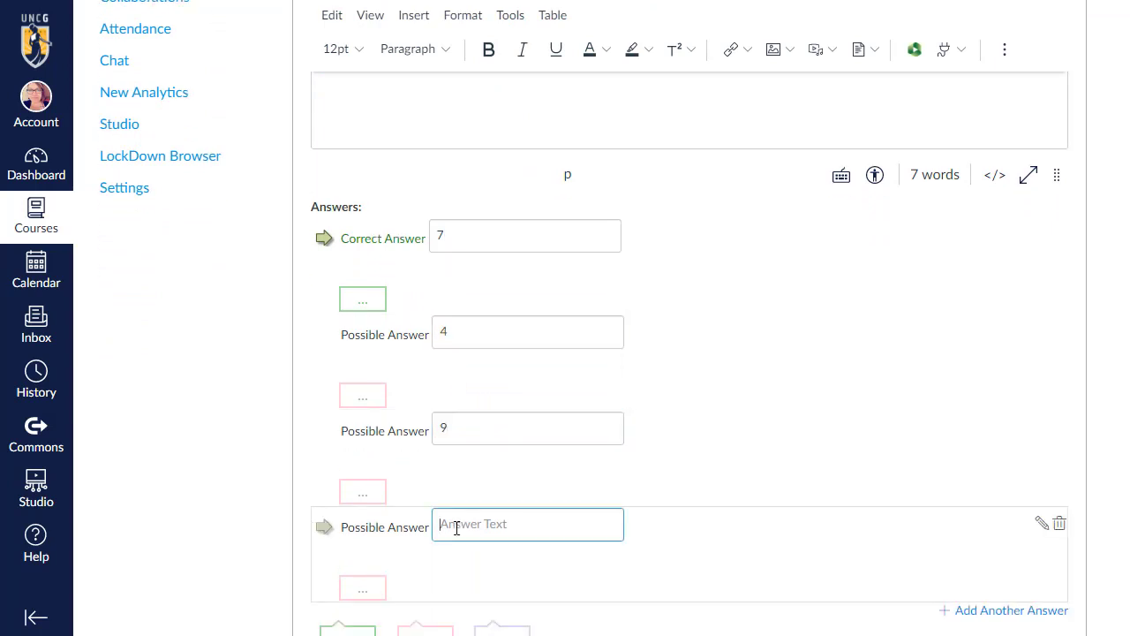
text(5)
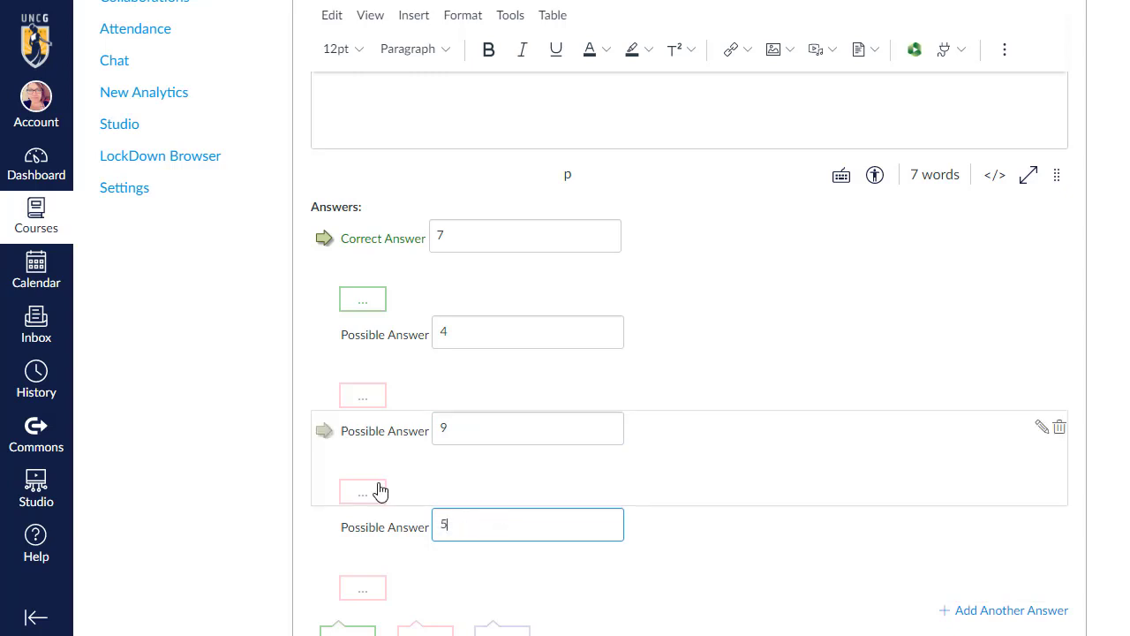
click(262, 418)
scroll(262, 419, down, 3)
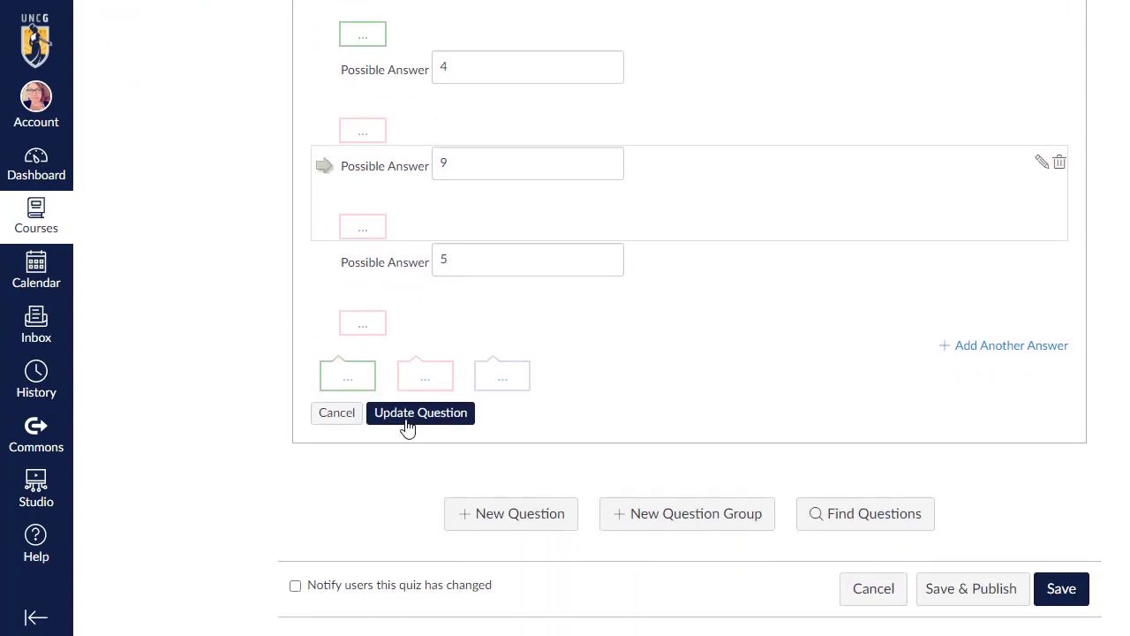
click(408, 418)
scroll(928, 353, up, 3)
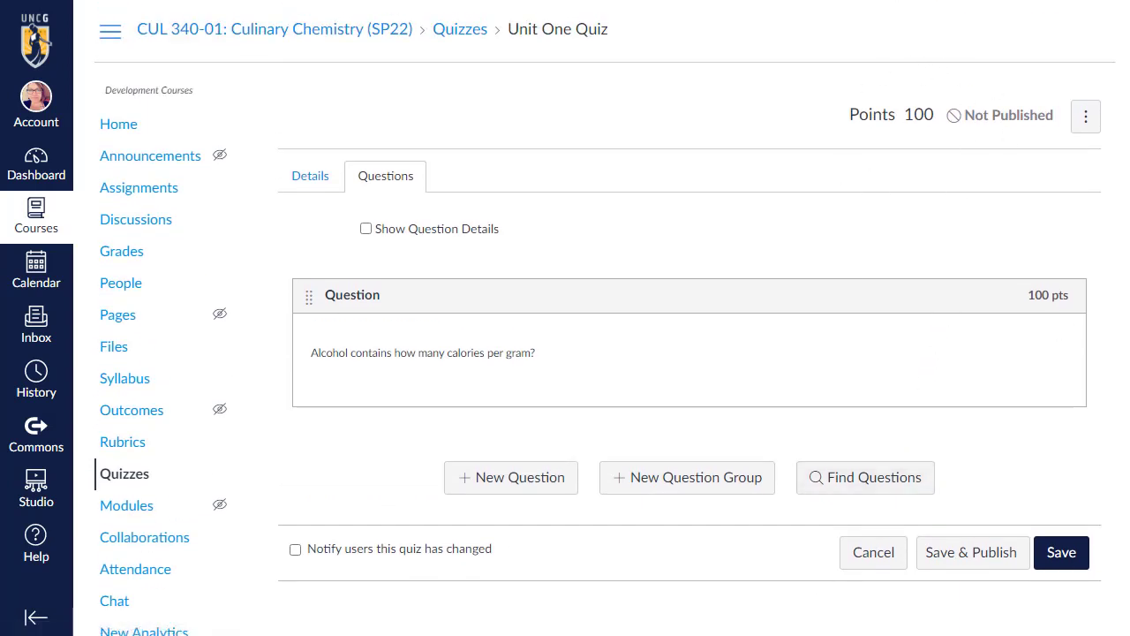
Save and publish the Unit One Quiz, and open it in the student view
click(961, 564)
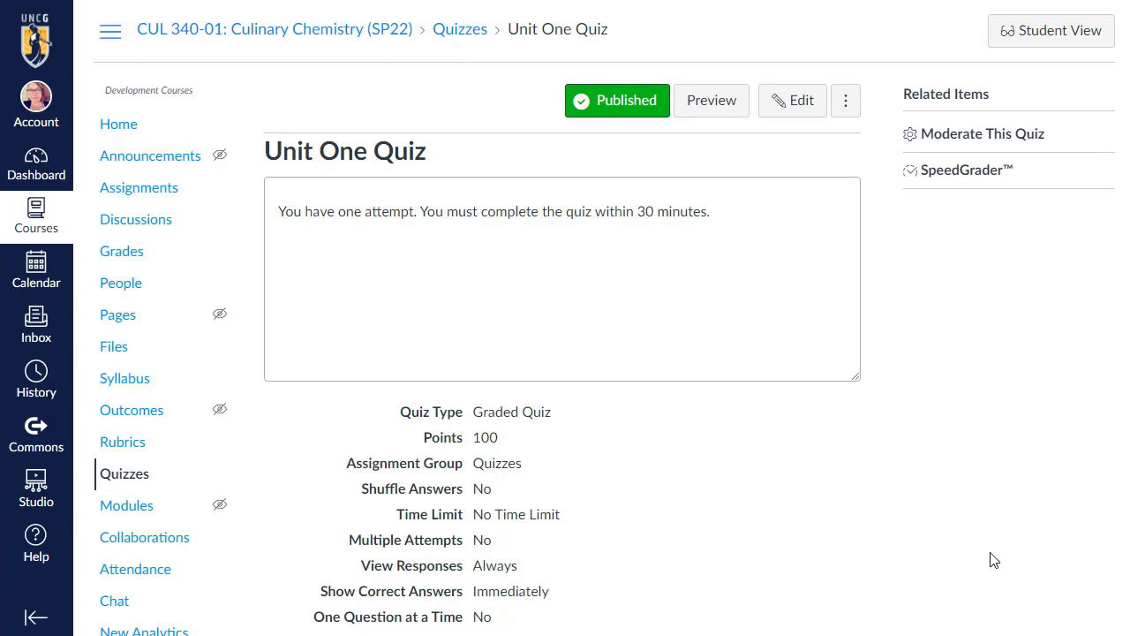
click(1021, 37)
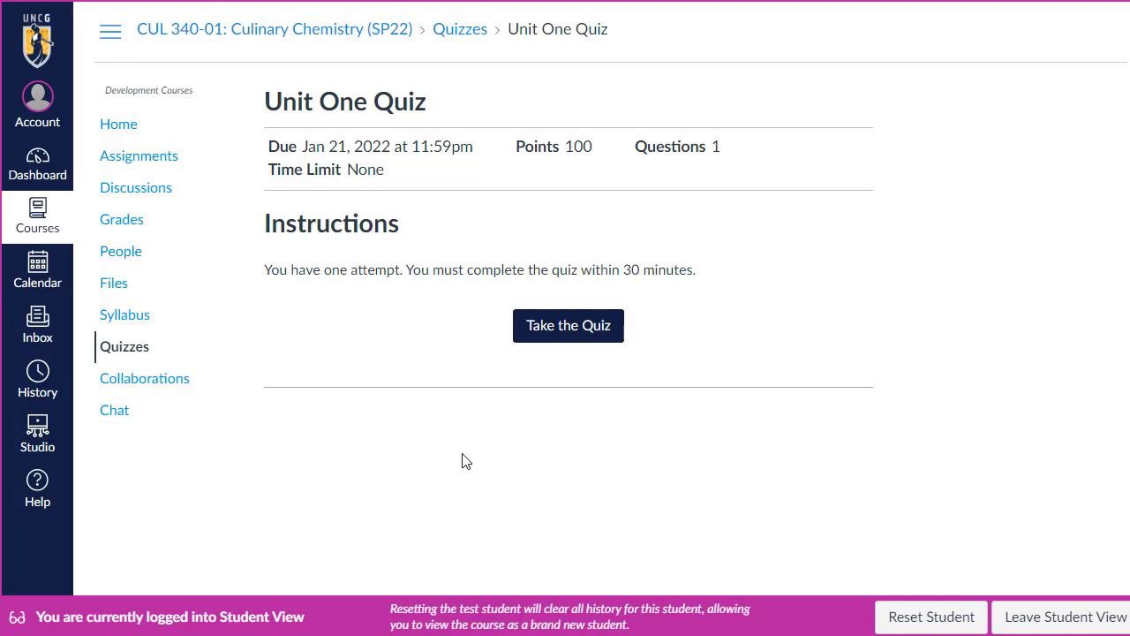
Take the Unit One Quiz as the test student, answering 7 to Question 1, submit it, and leave the student view
click(548, 338)
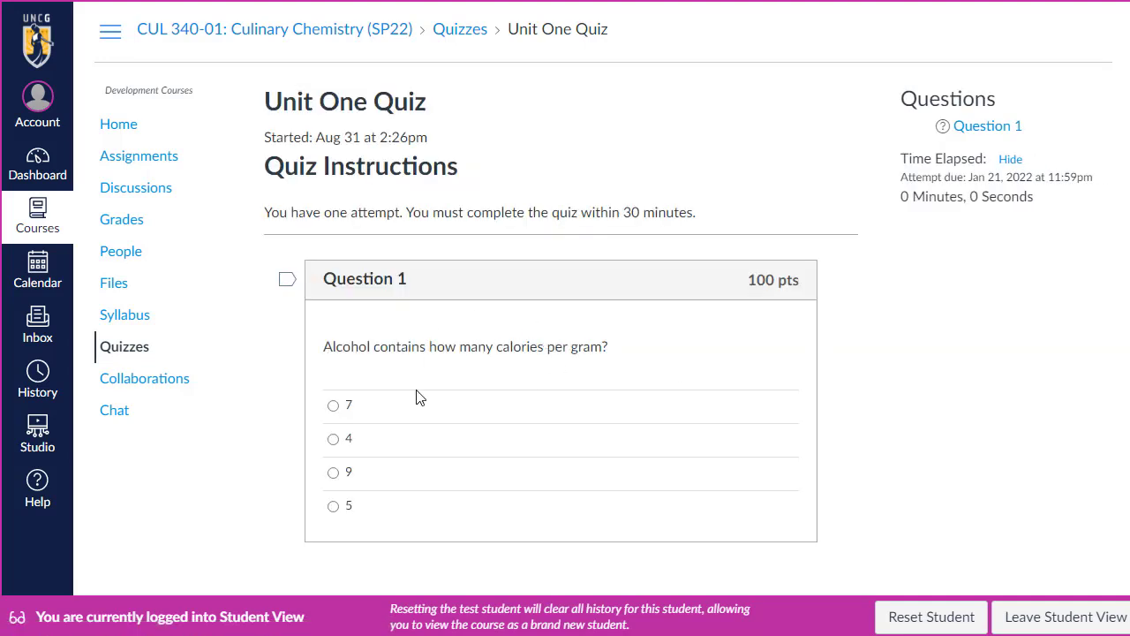
click(341, 409)
scroll(921, 373, down, 2)
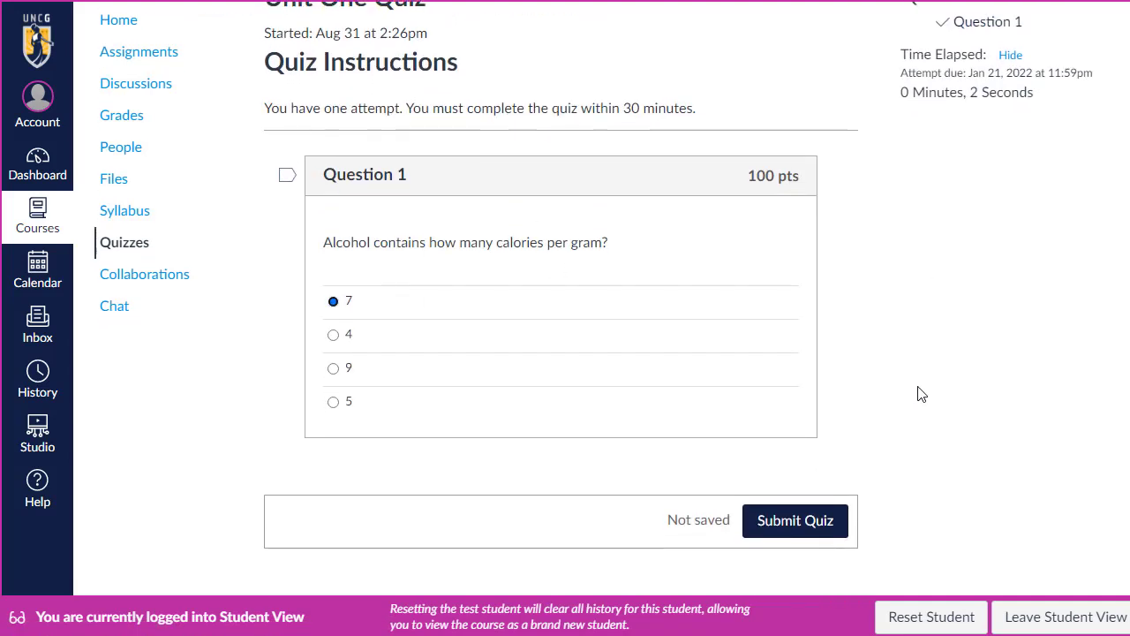
click(797, 520)
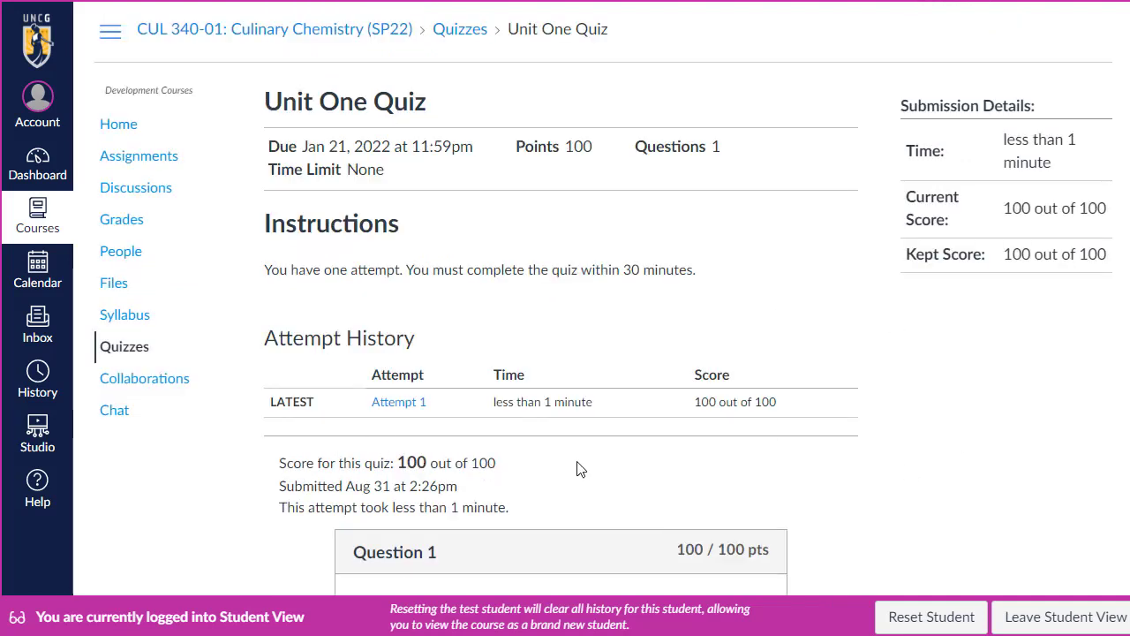
click(1017, 616)
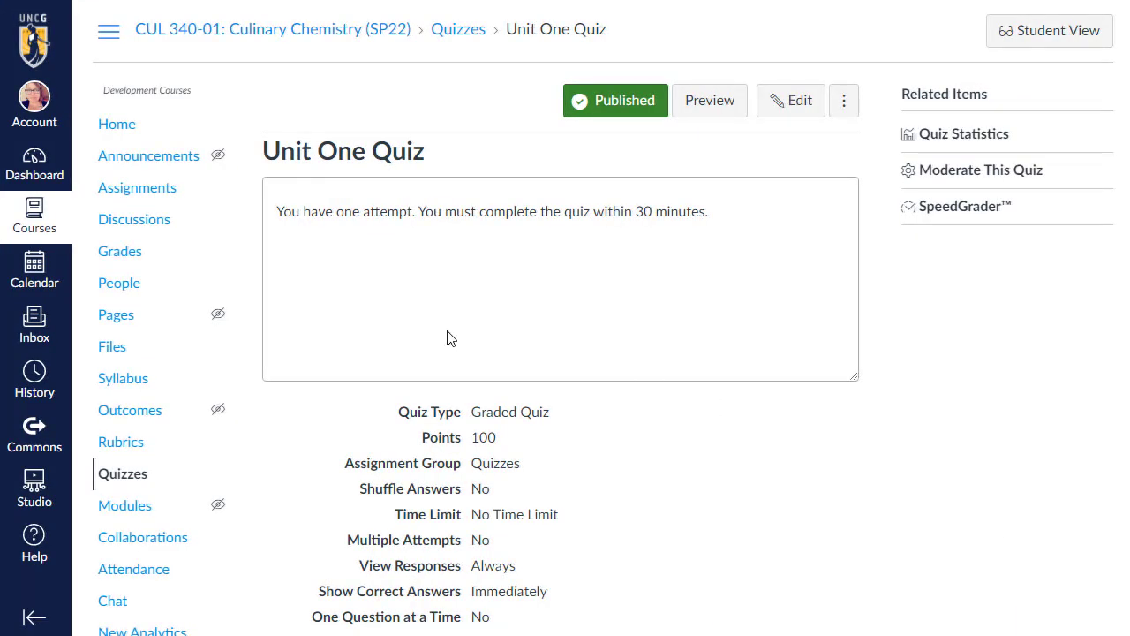
Look through the course's assignment groups and open the Presentation (Topic of Your Choice) assignment's details
click(138, 193)
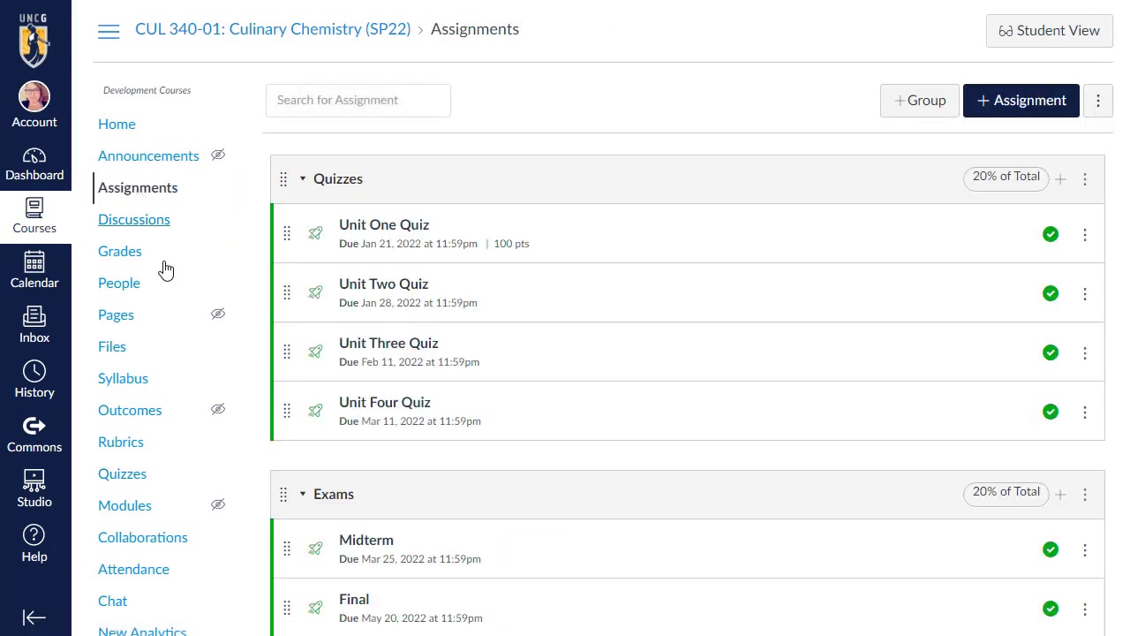
scroll(630, 166, down, 3)
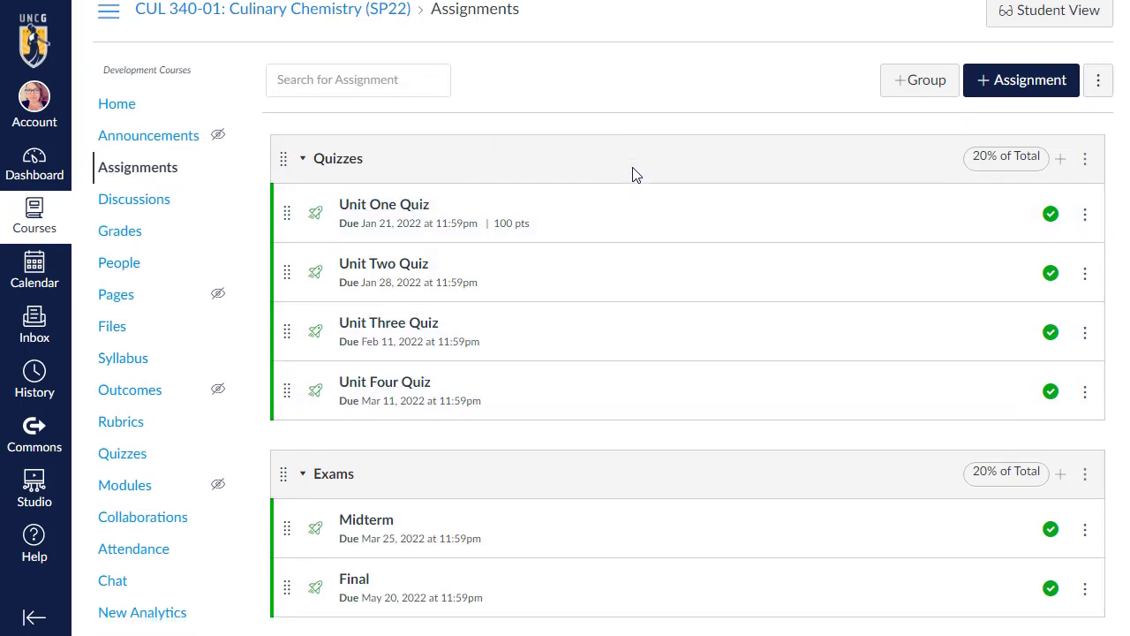
scroll(632, 179, down, 2)
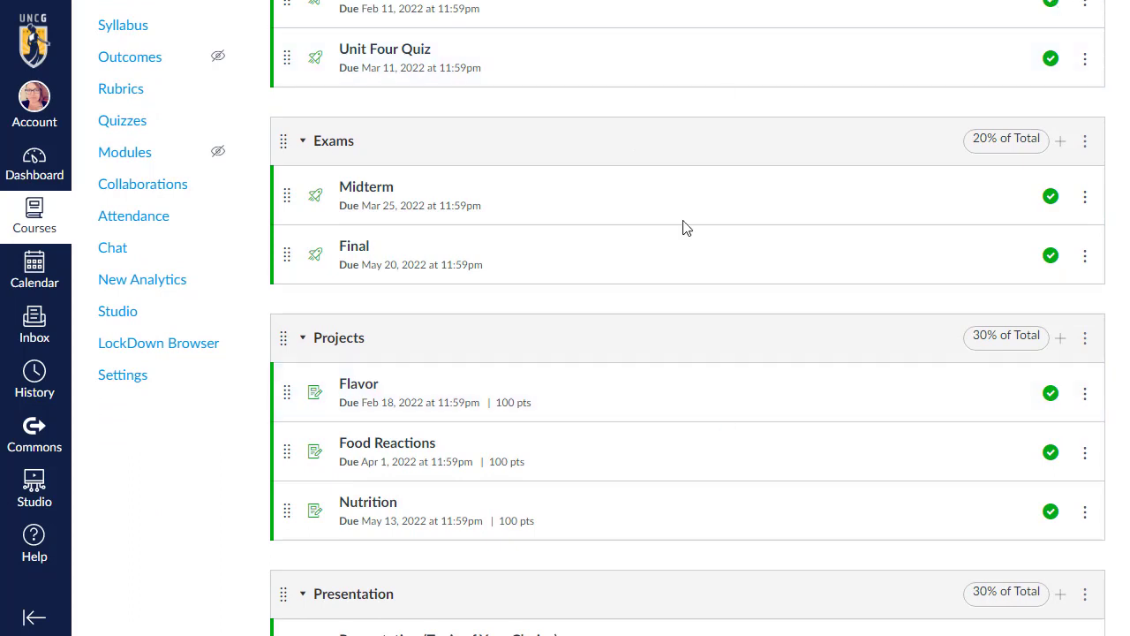
scroll(646, 517, down, 2)
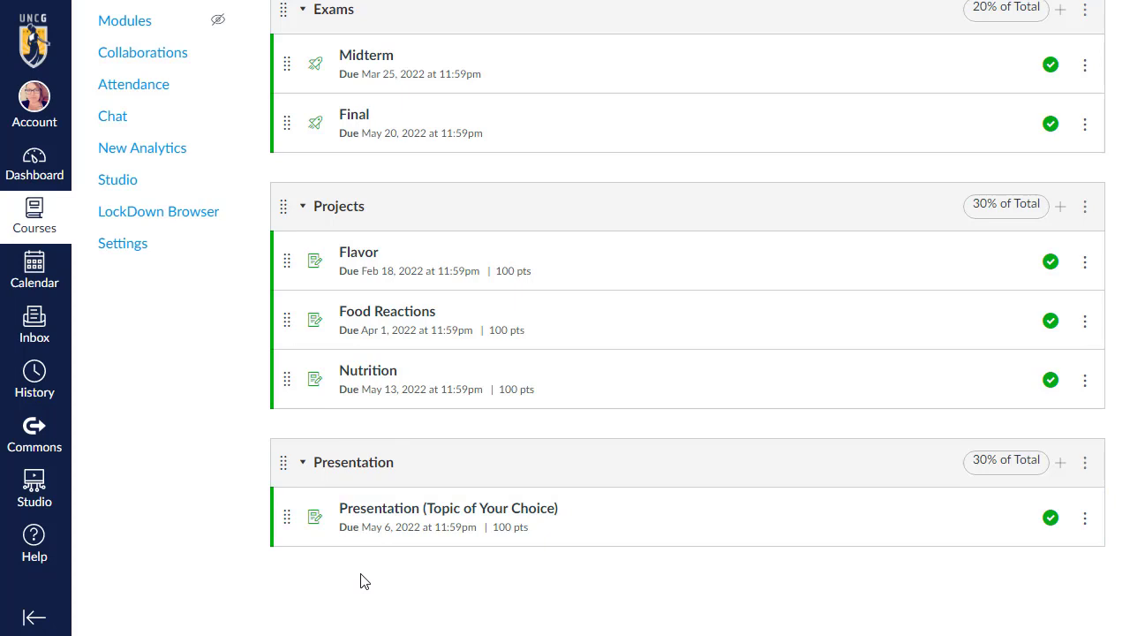
click(408, 520)
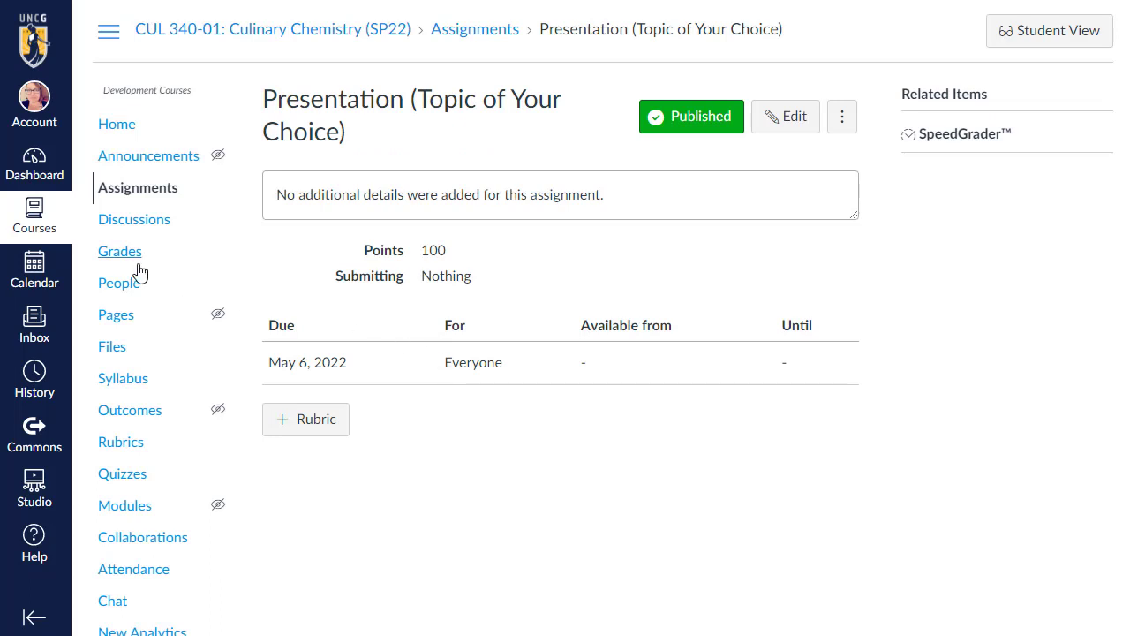
Return to the assignments list and unpublish the Presentation (Topic of Your Choice) assignment
click(107, 190)
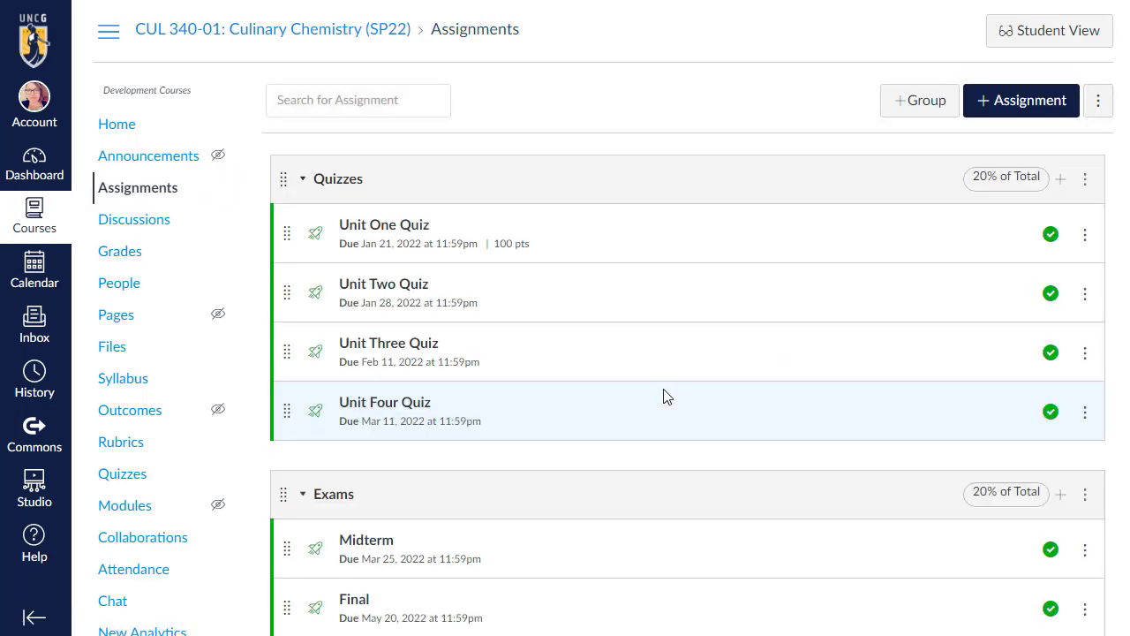
scroll(663, 393, down, 5)
click(1050, 518)
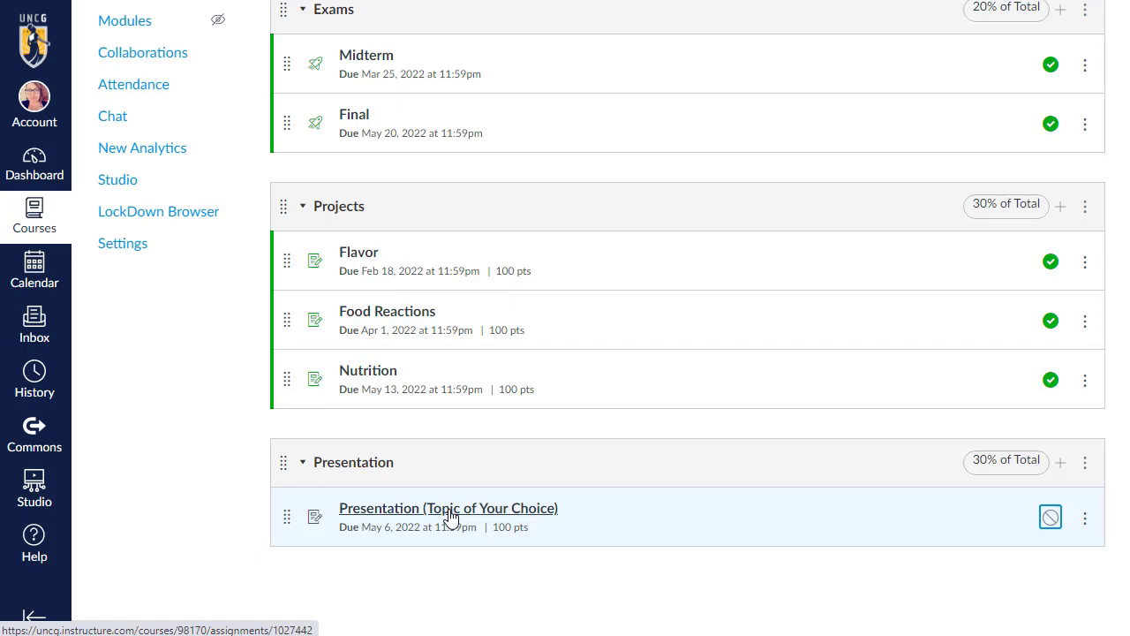
Start a new Discussion-type assignment in the Presentation group and name it "Presentations"
click(1061, 462)
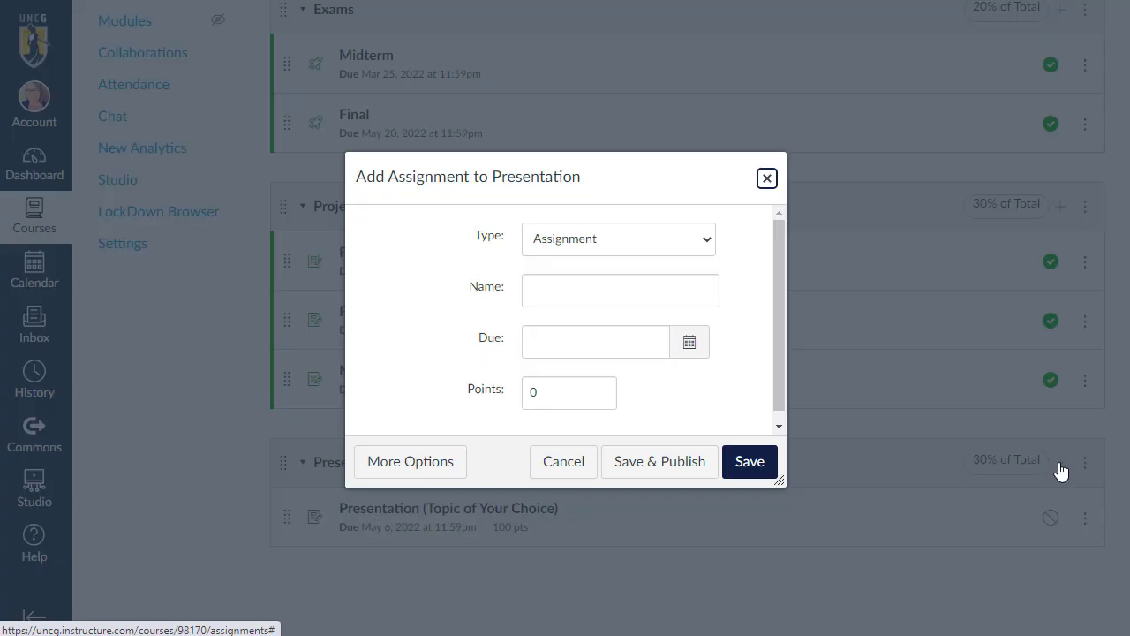
click(550, 240)
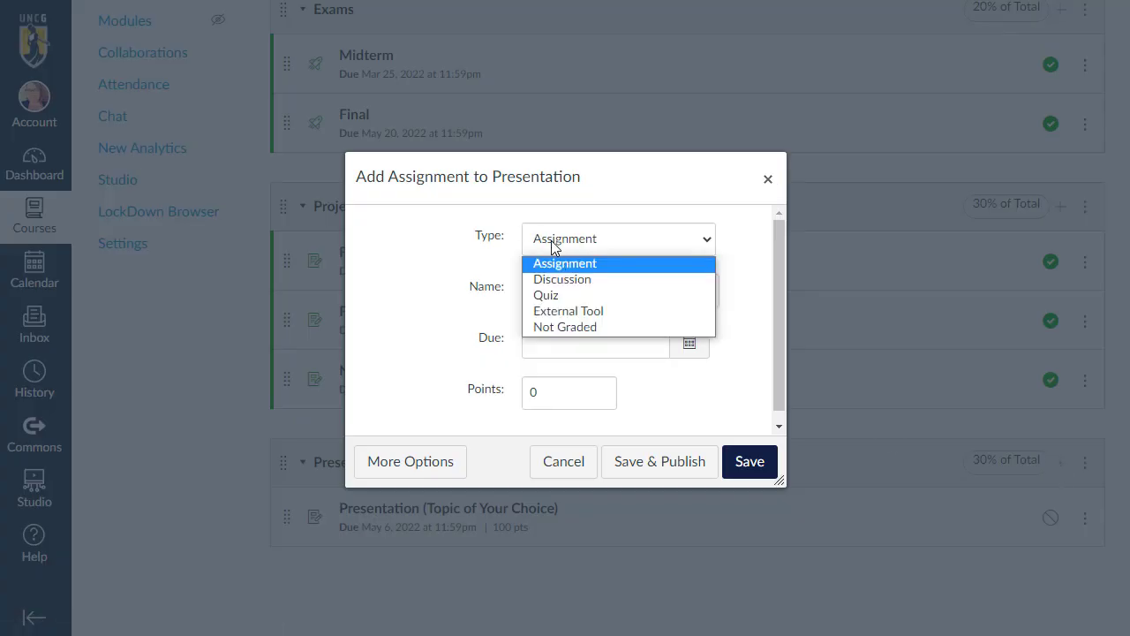
click(562, 280)
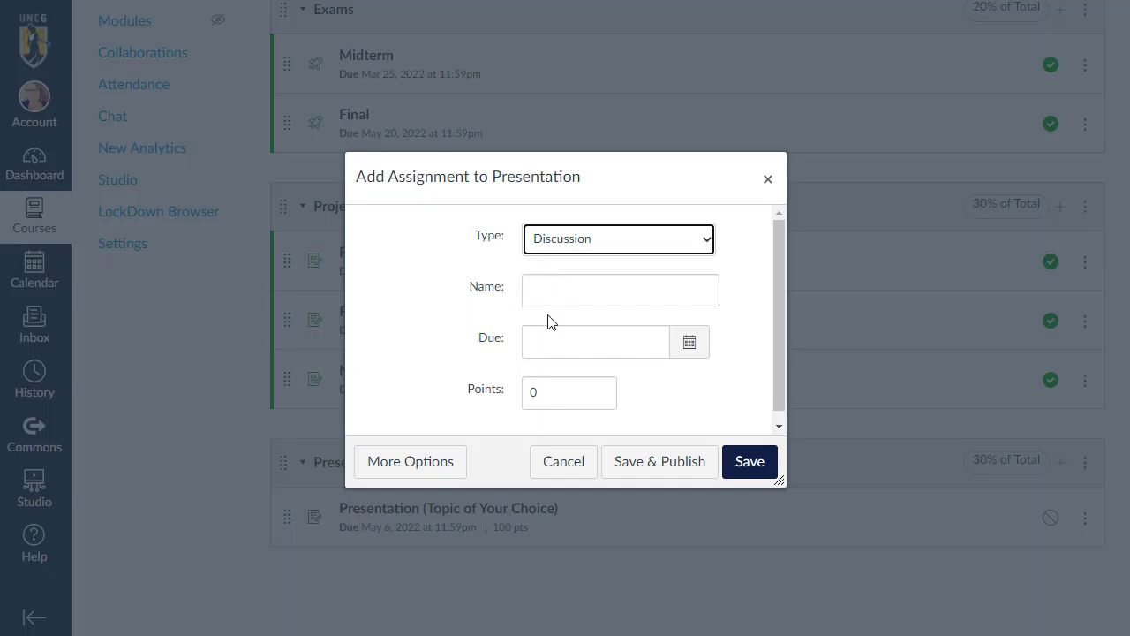
click(583, 284)
text(P)
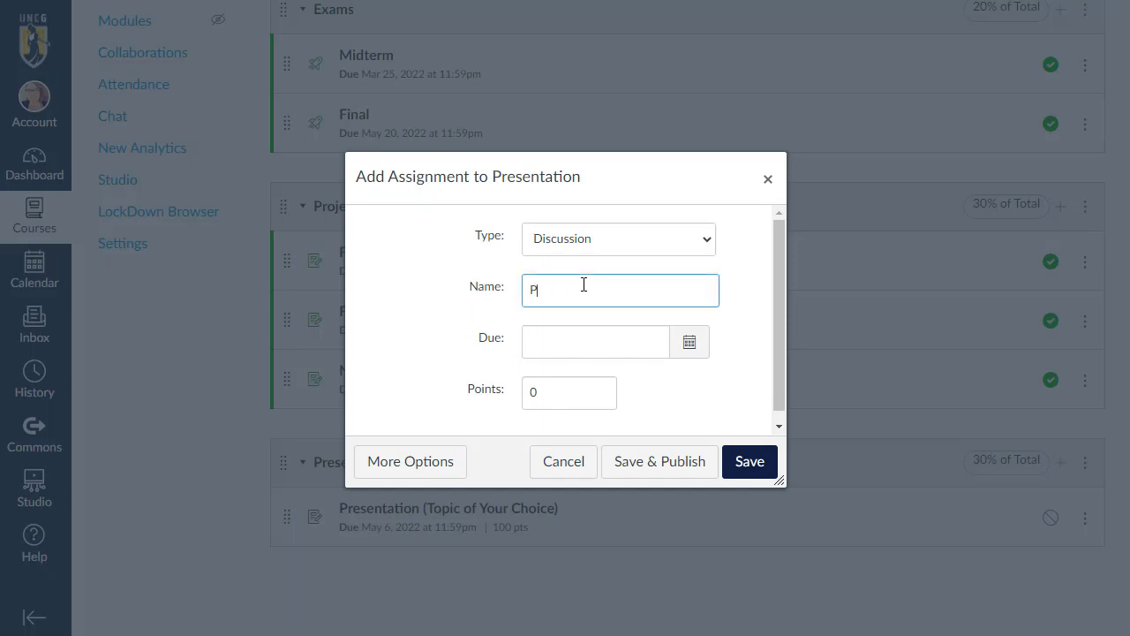
text(resentations)
Set the new discussion's due date to May 6, 2022, make it worth 100 points, and save it unpublished
click(709, 345)
click(719, 374)
click(718, 373)
click(718, 374)
click(719, 373)
click(719, 373)
click(719, 374)
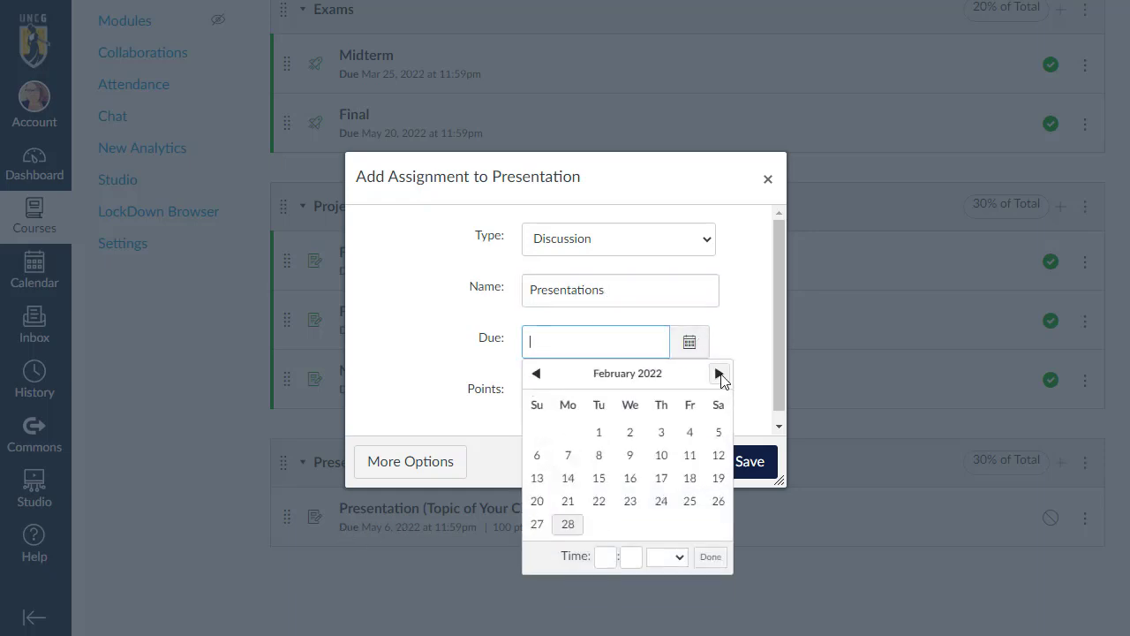
click(718, 373)
click(719, 373)
click(718, 374)
click(687, 433)
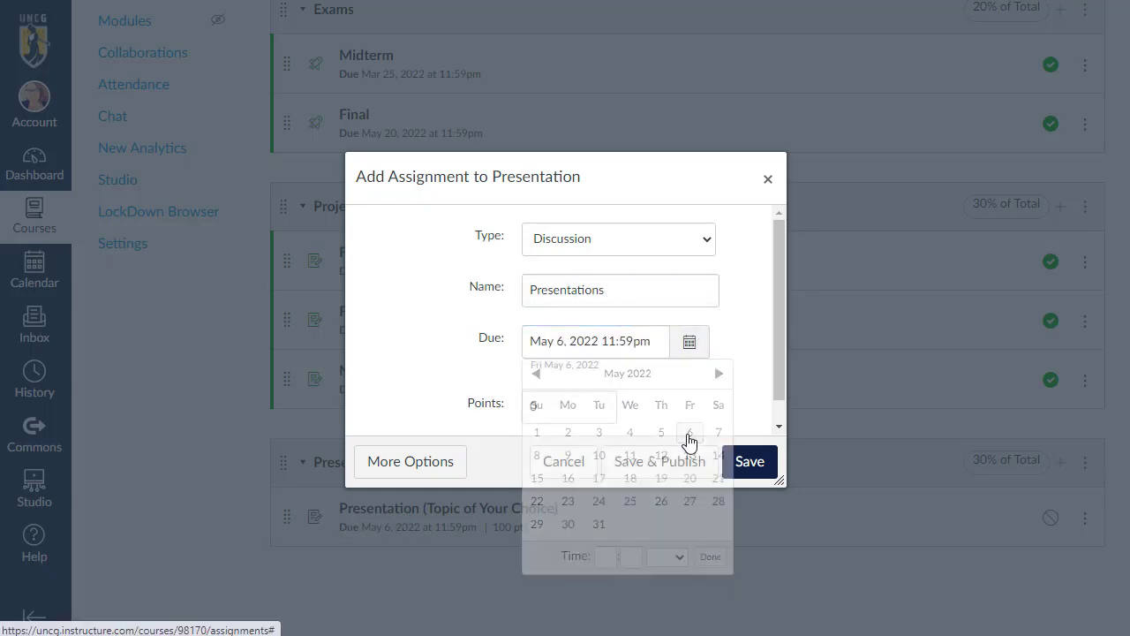
double_click(562, 413)
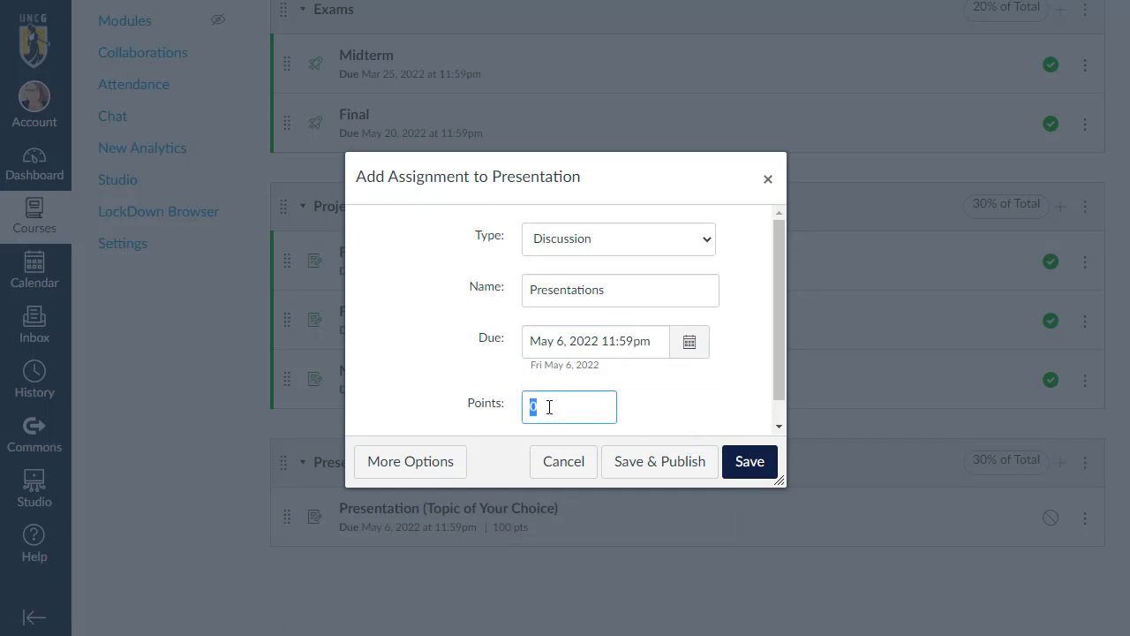
text(100)
click(756, 465)
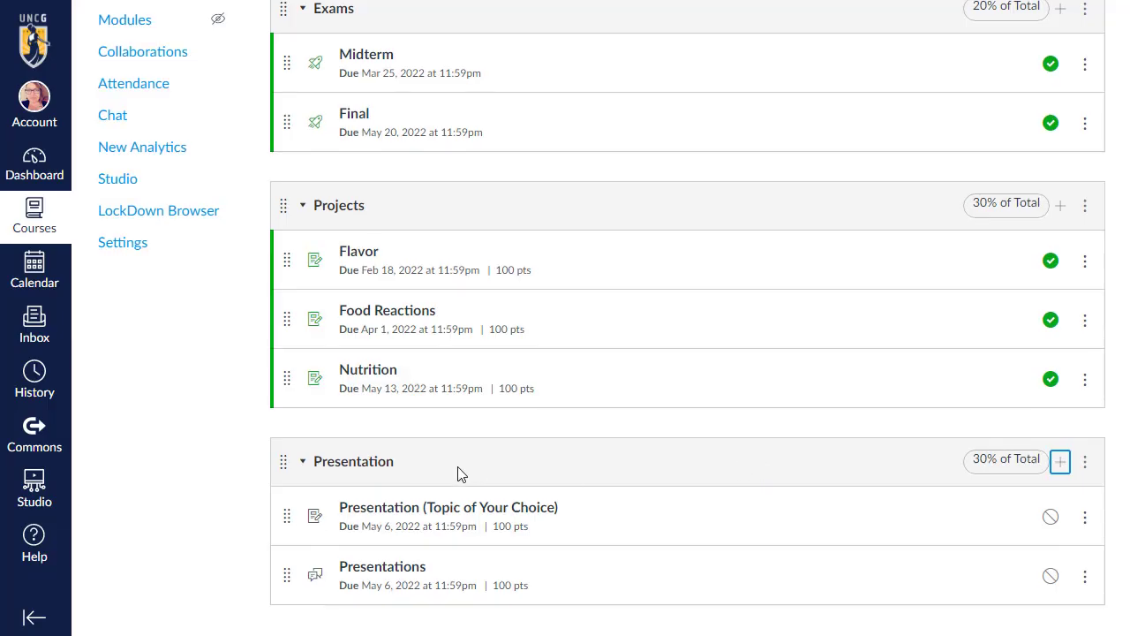
Open the Presentations discussion for editing and review its options, grading settings, assignment group, peer reviews and dates
scroll(397, 512, down, 1)
click(389, 511)
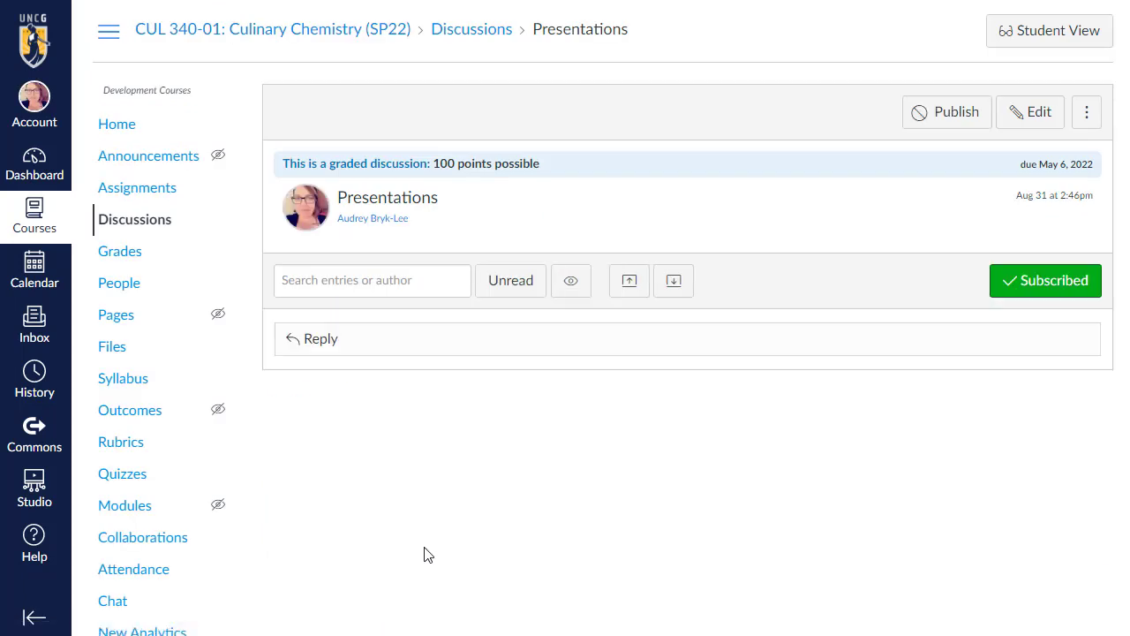
click(1039, 113)
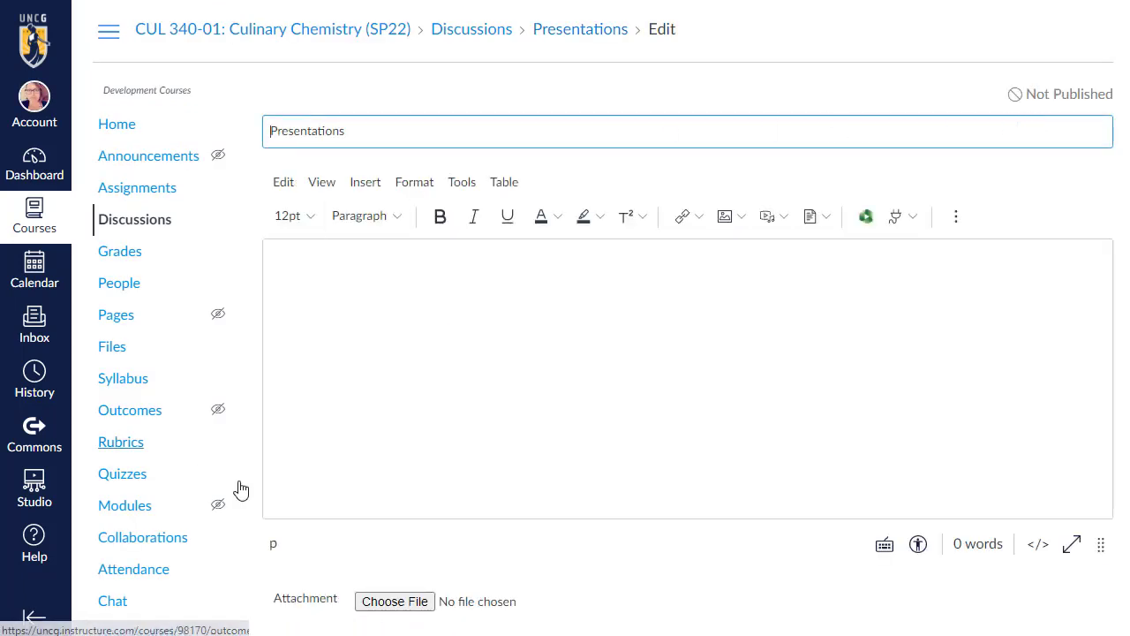
click(427, 297)
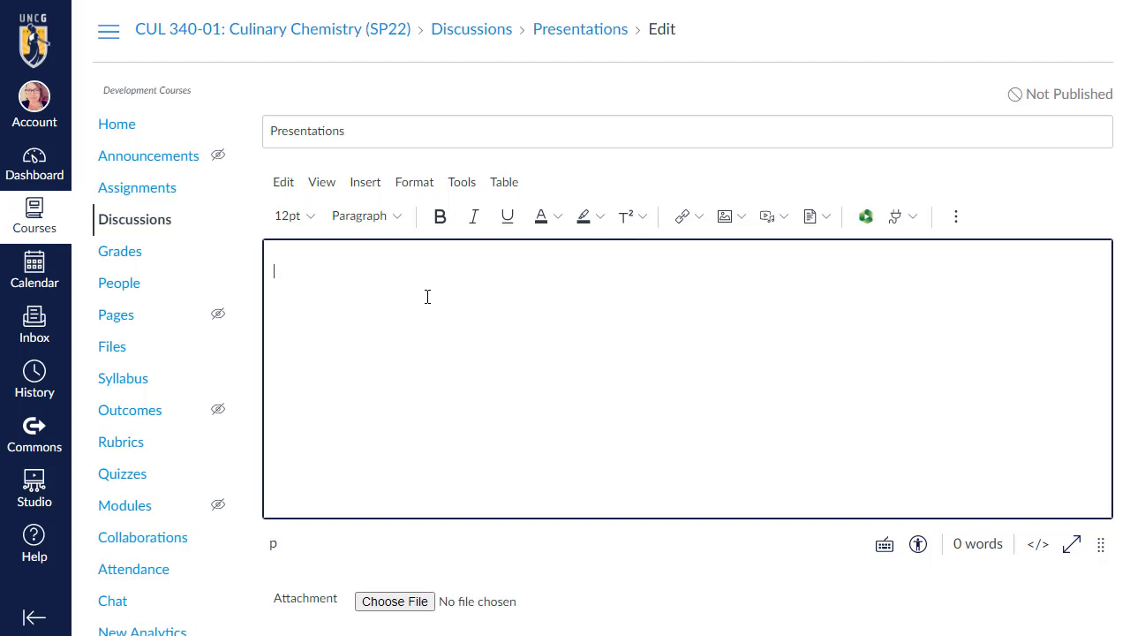
scroll(428, 296, down, 3)
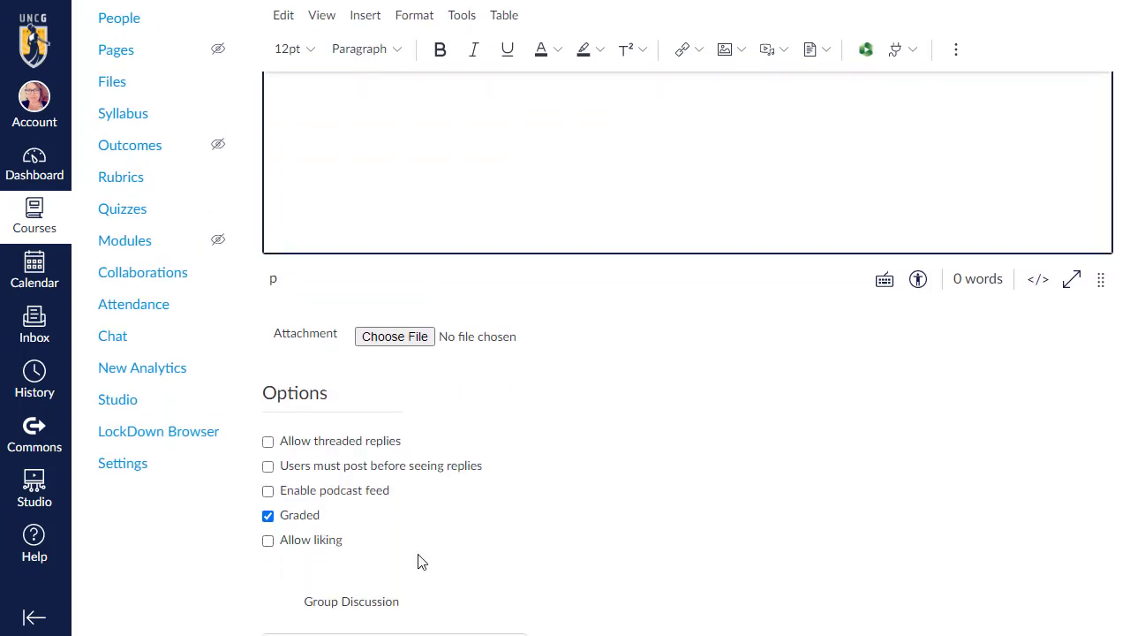
scroll(495, 517, down, 3)
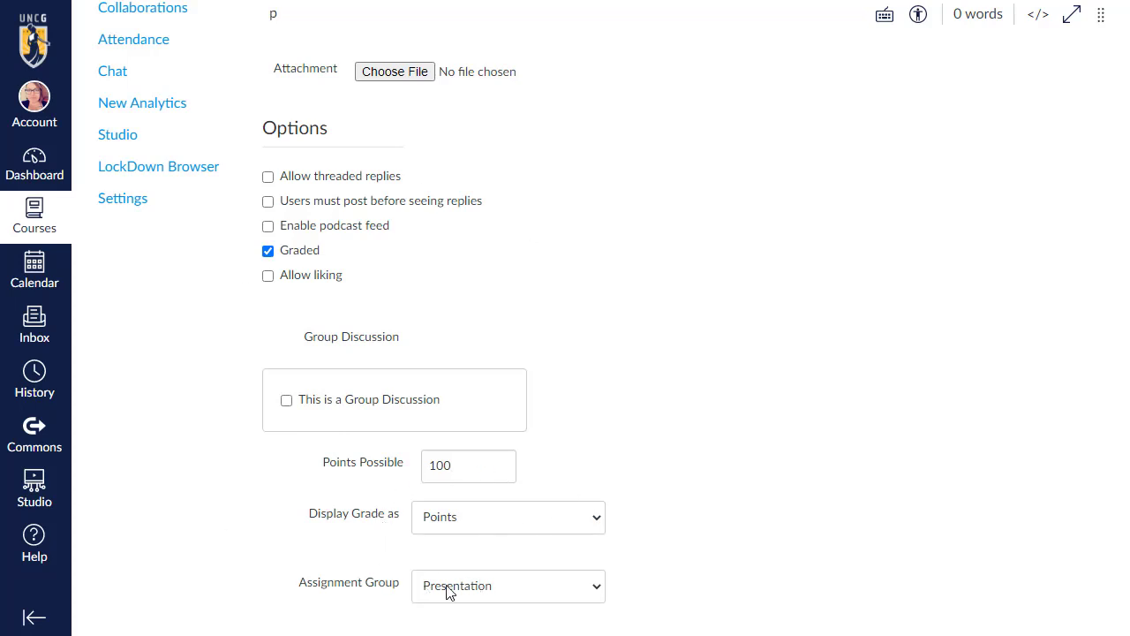
scroll(752, 508, down, 4)
scroll(752, 510, down, 2)
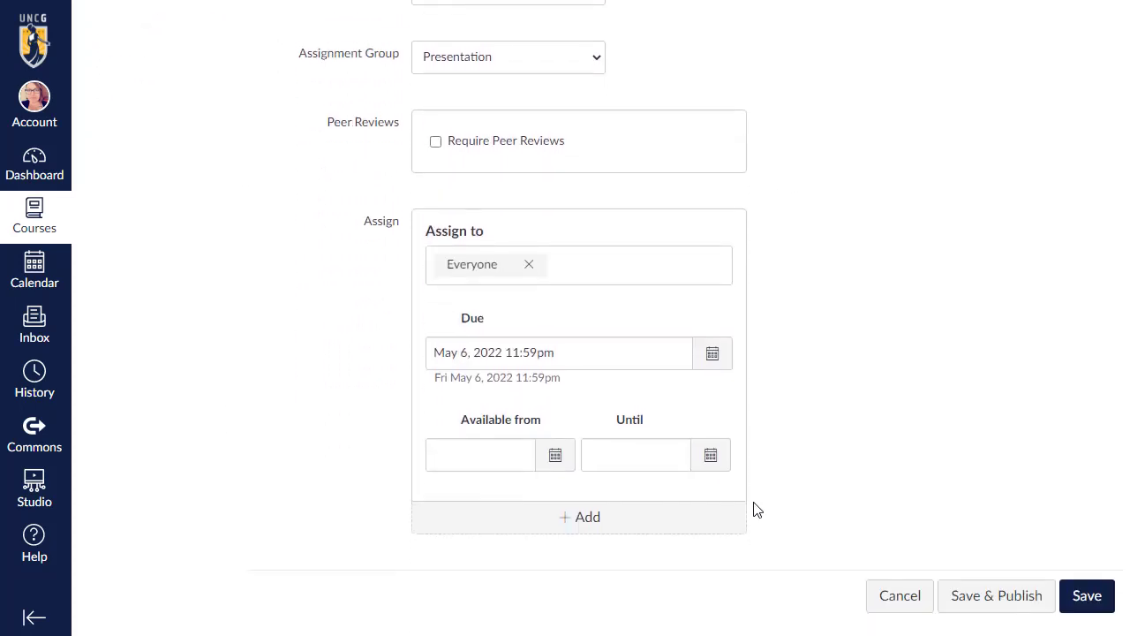
Fill the discussion's description with the placeholder text beginning "Sed ut perspiciatis unde omnis iste natus error", then save and publish it
scroll(752, 509, up, 10)
click(440, 250)
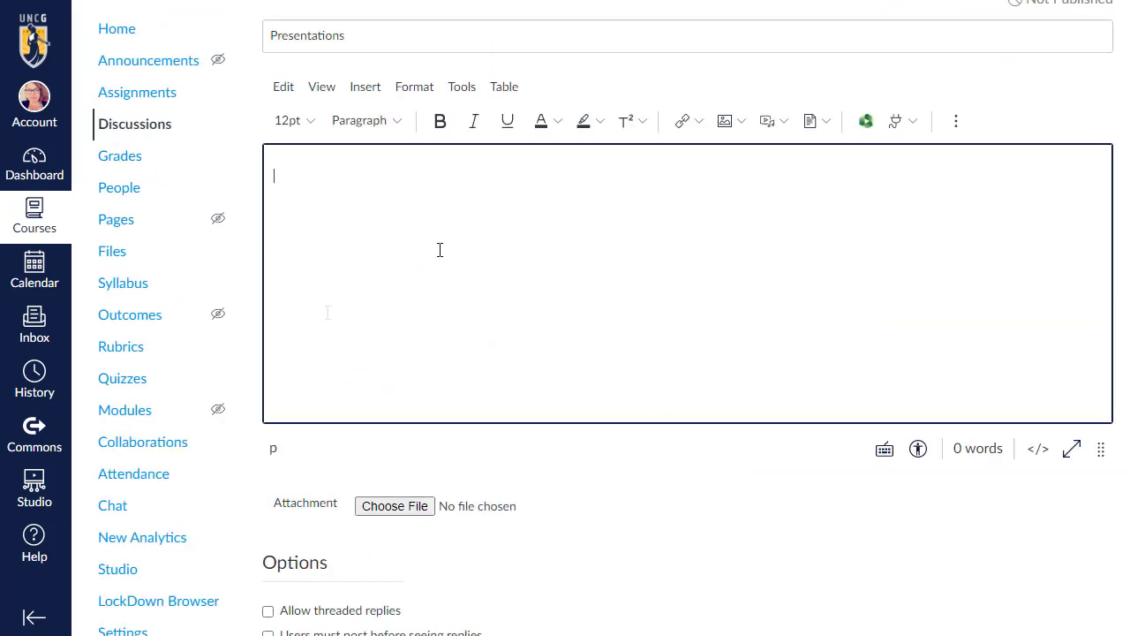
text(Sed ut perspiciatis unde omnis iste natus error sit voluptatem accusantium doloremque laudantium, totam rem aperiam, eaque ipsa quae ab illo inventore veritatis et quasi architecto beatae vitae dicta sunt explicabo. Nemo enim ipsam voluptatem quia voluptas sit aspernatur aut odit aut fugit, sed quia consequuntur magni dolores eos qui ratione voluptatem sequi nesciunt. Neque porro quisquam est, qui dolorem ipsum quia dolor sit amet, consectetur, adipisci velit, sed quia non numquam eius modi tempora incidunt ut labore et dolore magnam aliquam quaerat voluptatem. Ut enim ad minima veniam, quis nostrum exercitationem ullam corporis suscipit laboriosam, nisi ut aliquid ex ea commodi consequatur? Quis autem vel eum iure reprehenderit qui in ea voluptate velit esse quam nihil molestiae consequatur, vel illum qui dolorem eum fugiat quo voluptas nulla pariatur?)
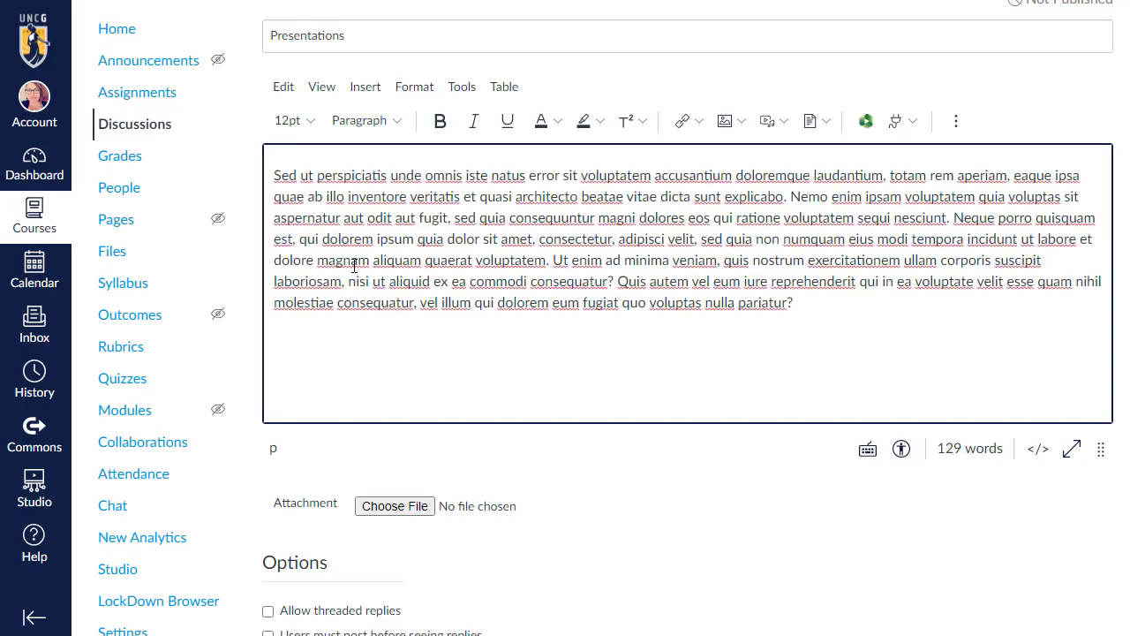
scroll(353, 271, down, 4)
scroll(354, 270, down, 7)
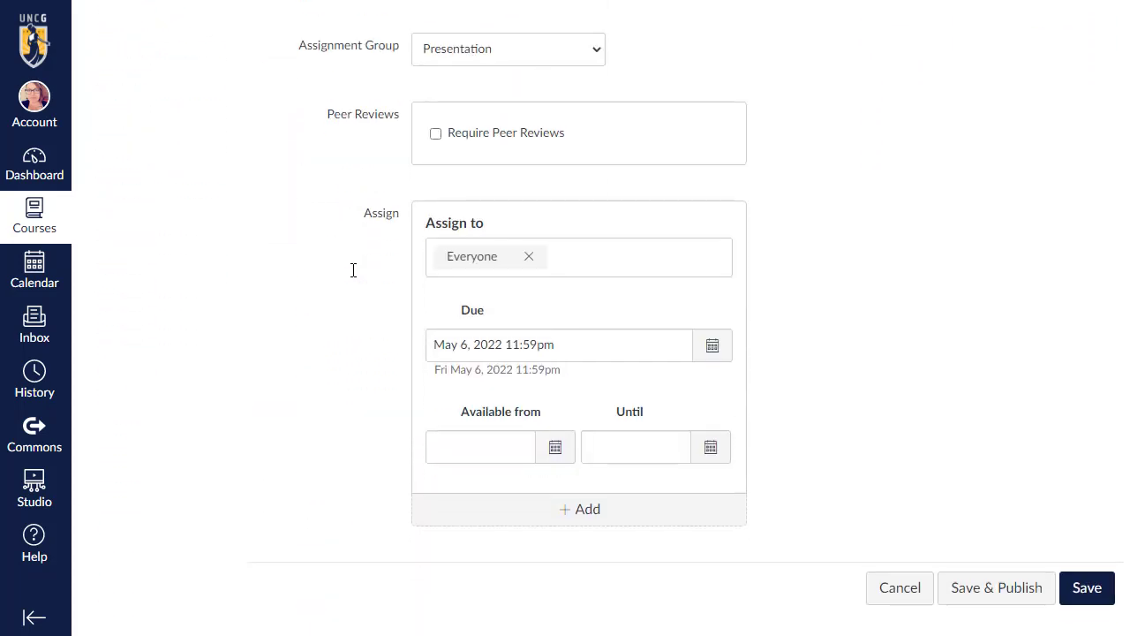
click(996, 600)
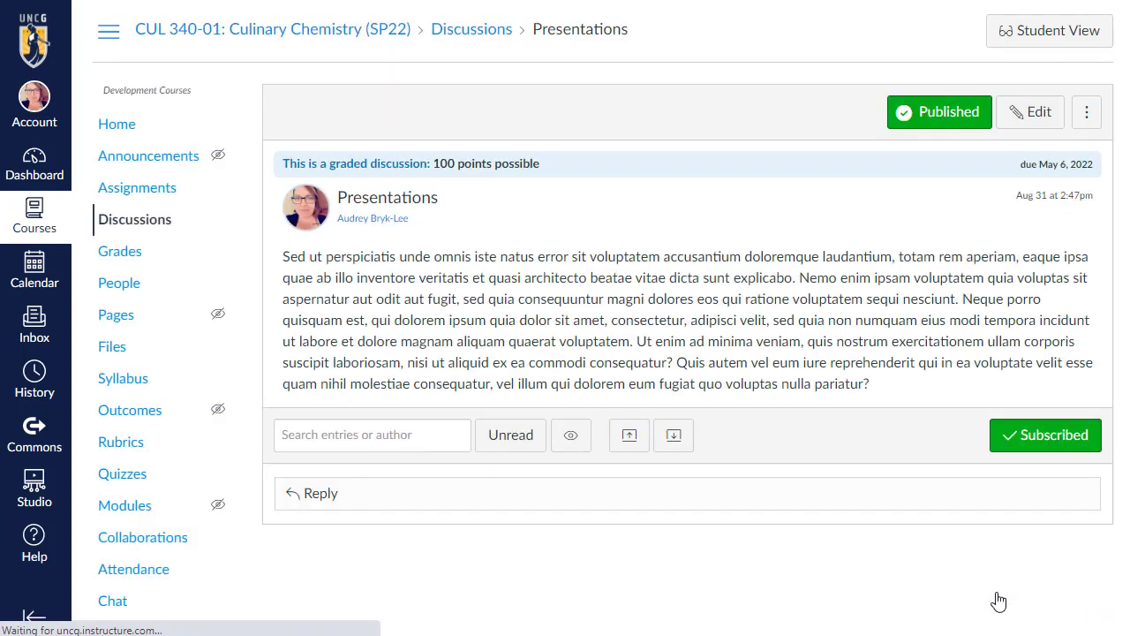
Check the Presentations discussion as a student, opening a reply and viewing its external tools such as Studio, then leave the student view
click(1024, 42)
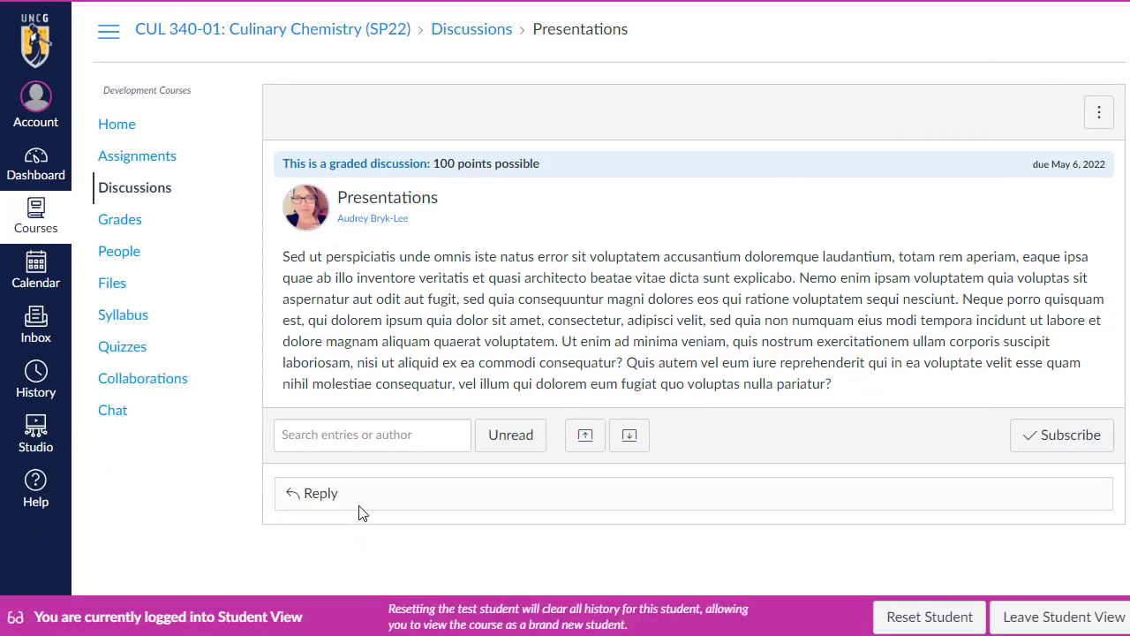
click(369, 493)
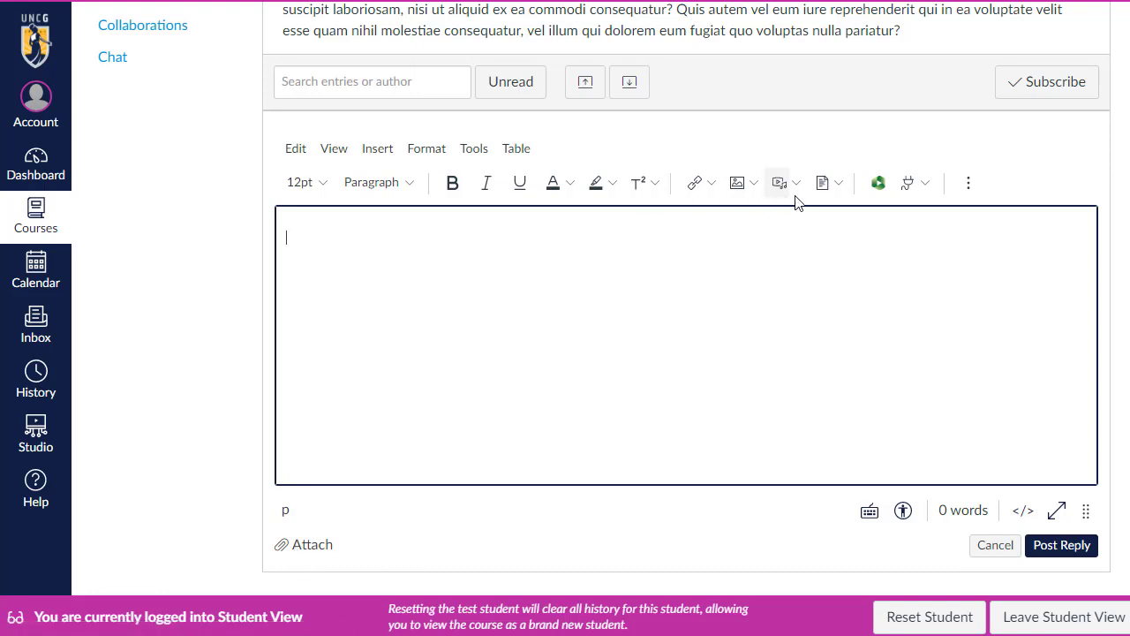
click(925, 184)
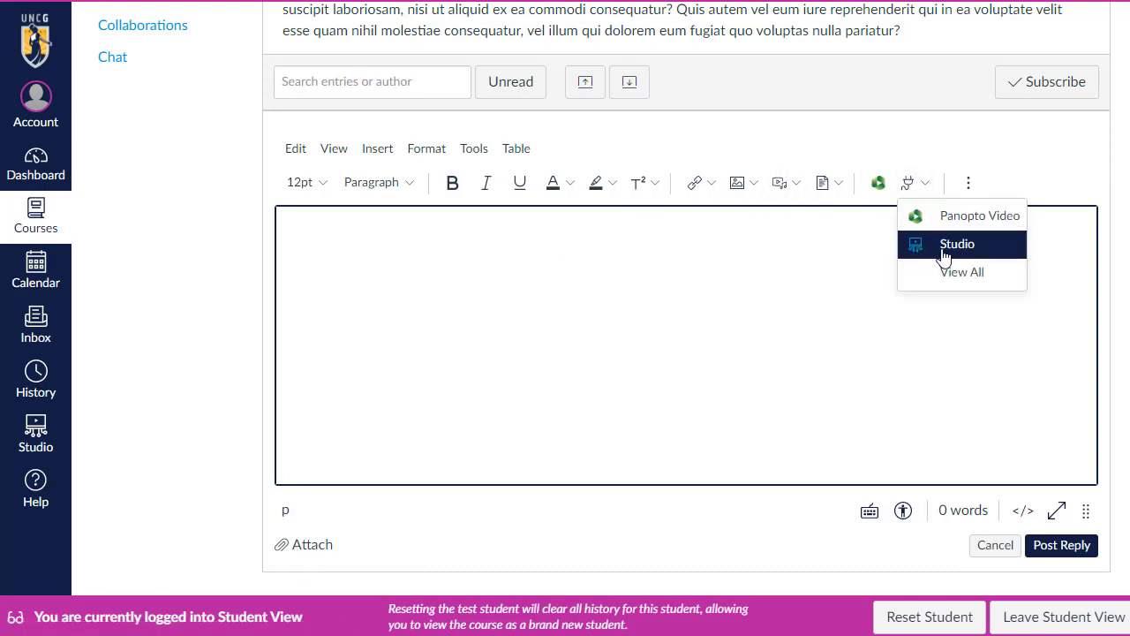
click(625, 263)
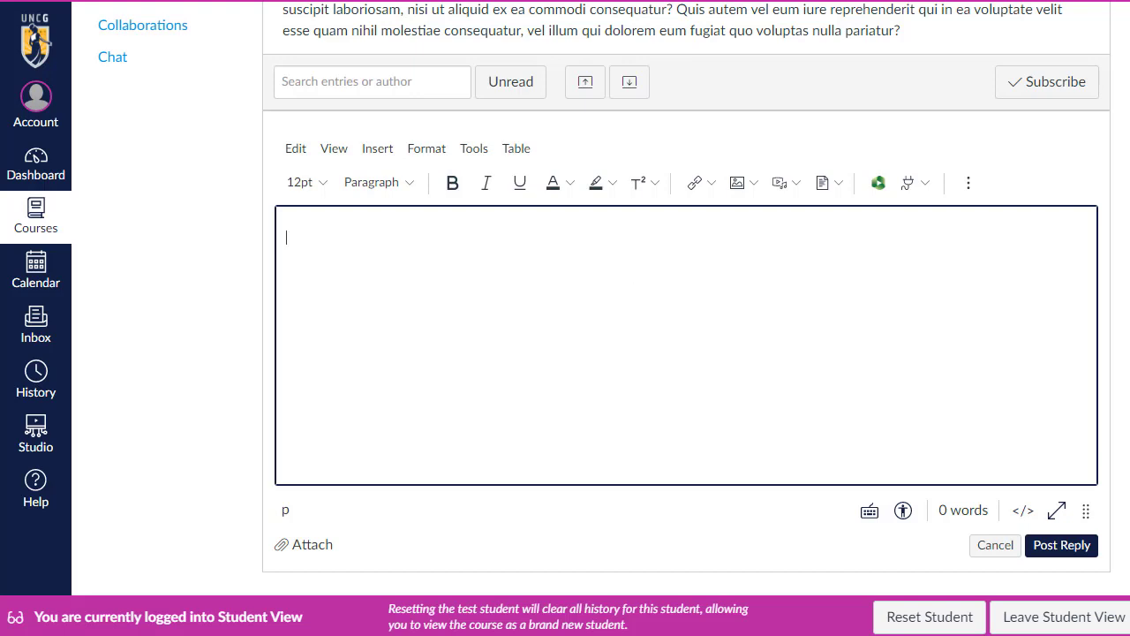
click(1078, 630)
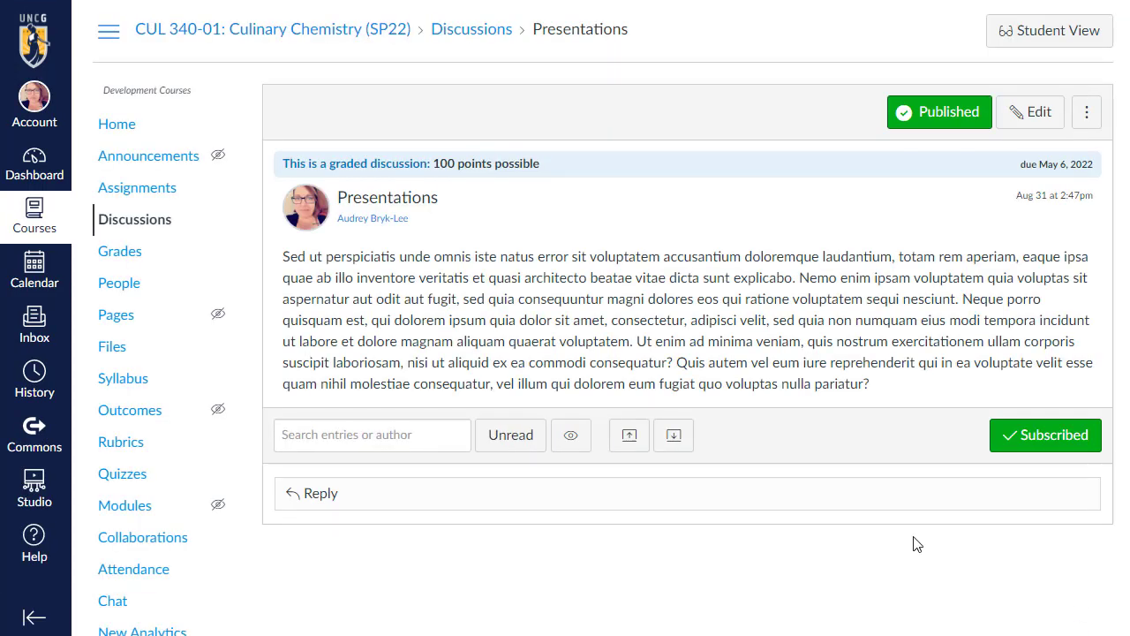
Return to the assignments list and review all groups, including the published Presentations discussion
click(157, 205)
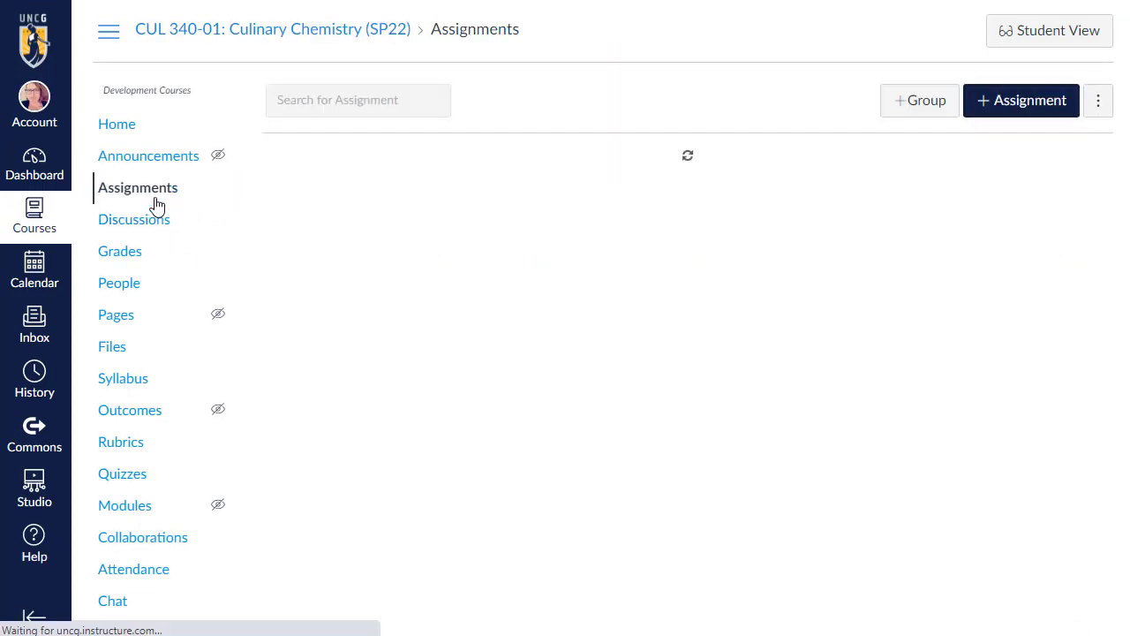
scroll(442, 333, down, 4)
scroll(439, 333, down, 2)
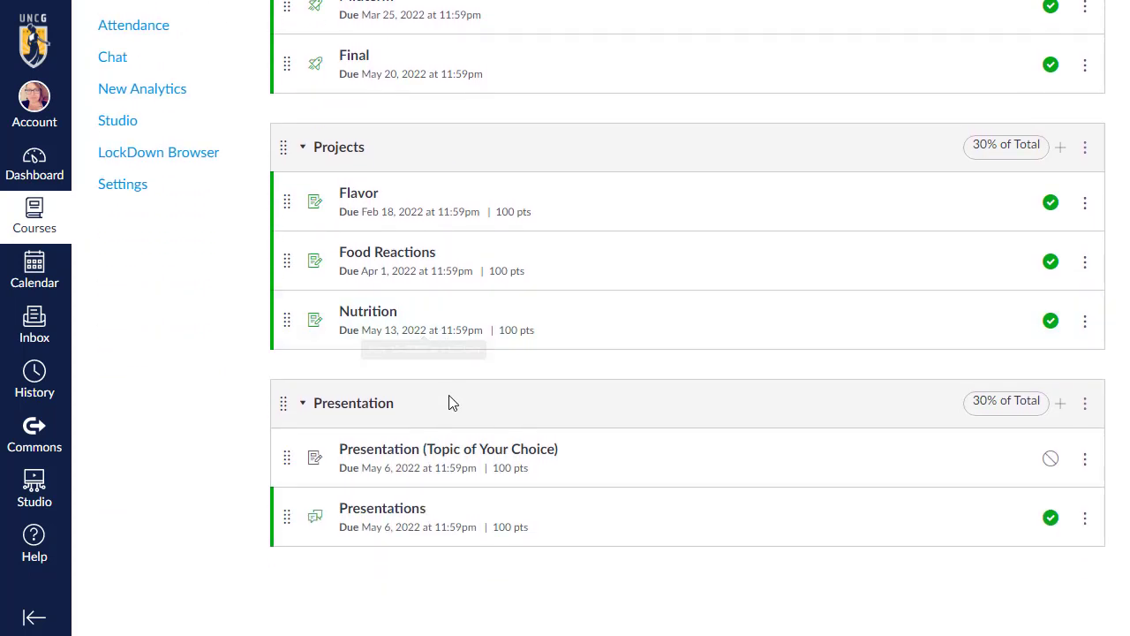
scroll(448, 399, up, 6)
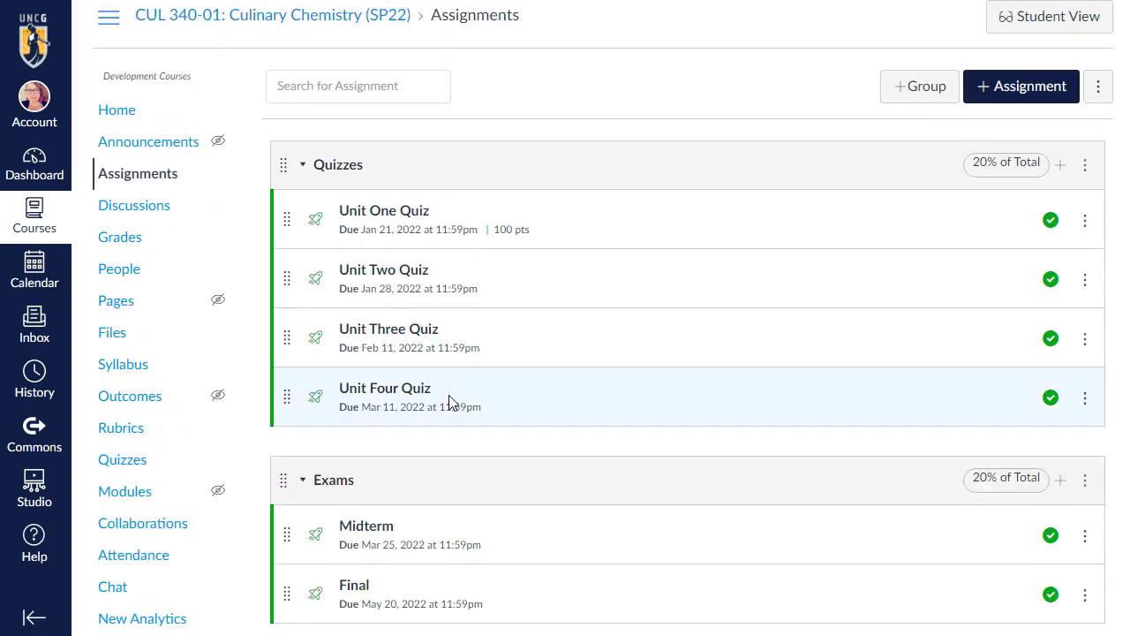